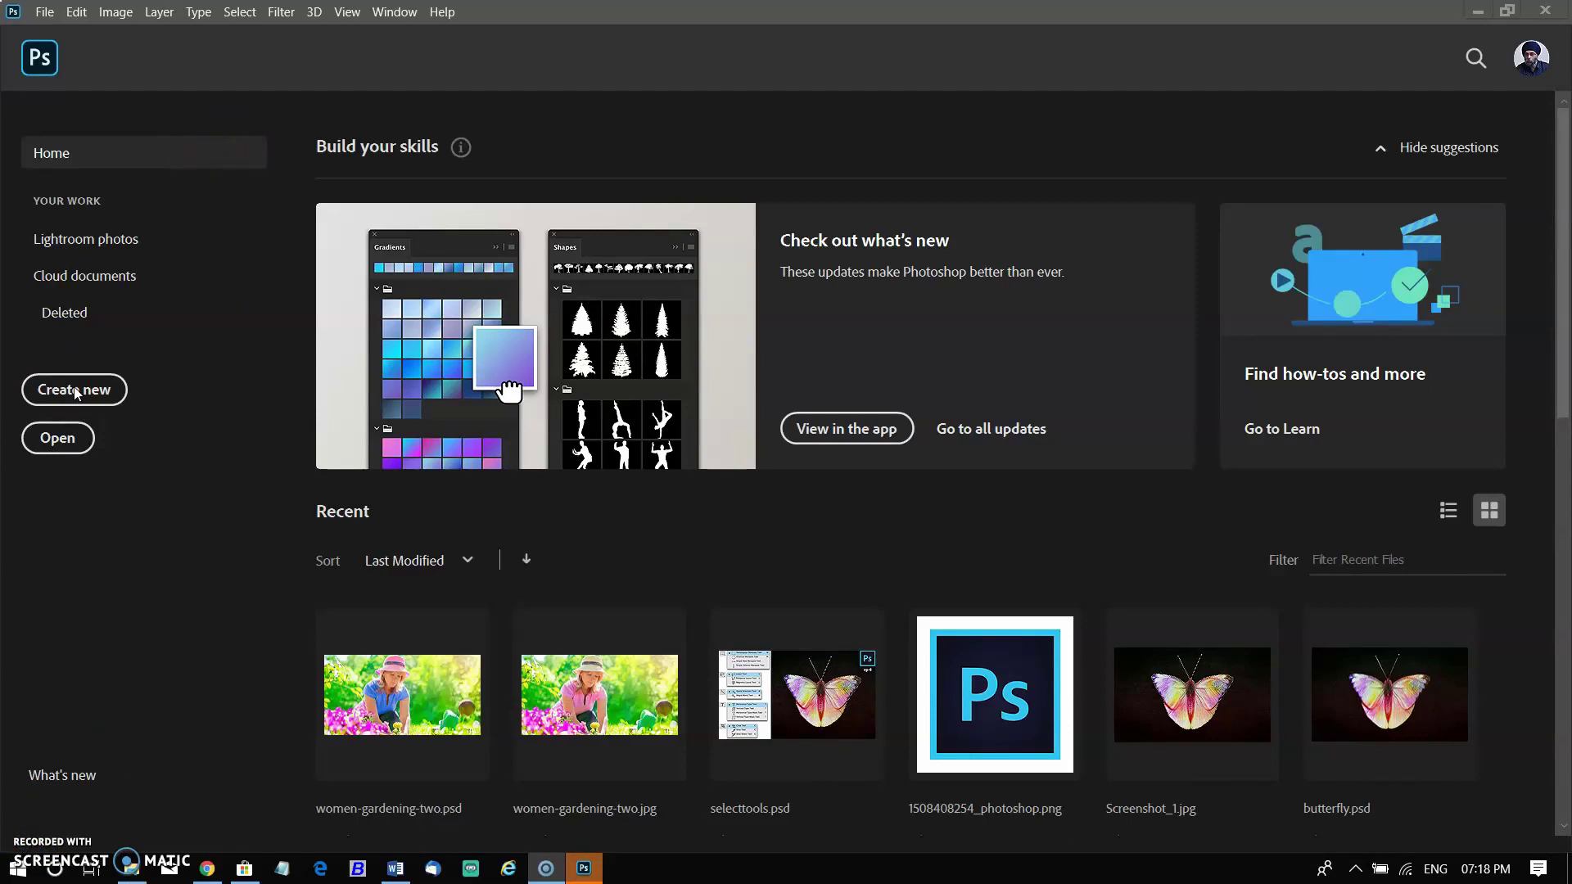
Create a new blank document, Untitled-1, with the default settings
left_click(120, 389)
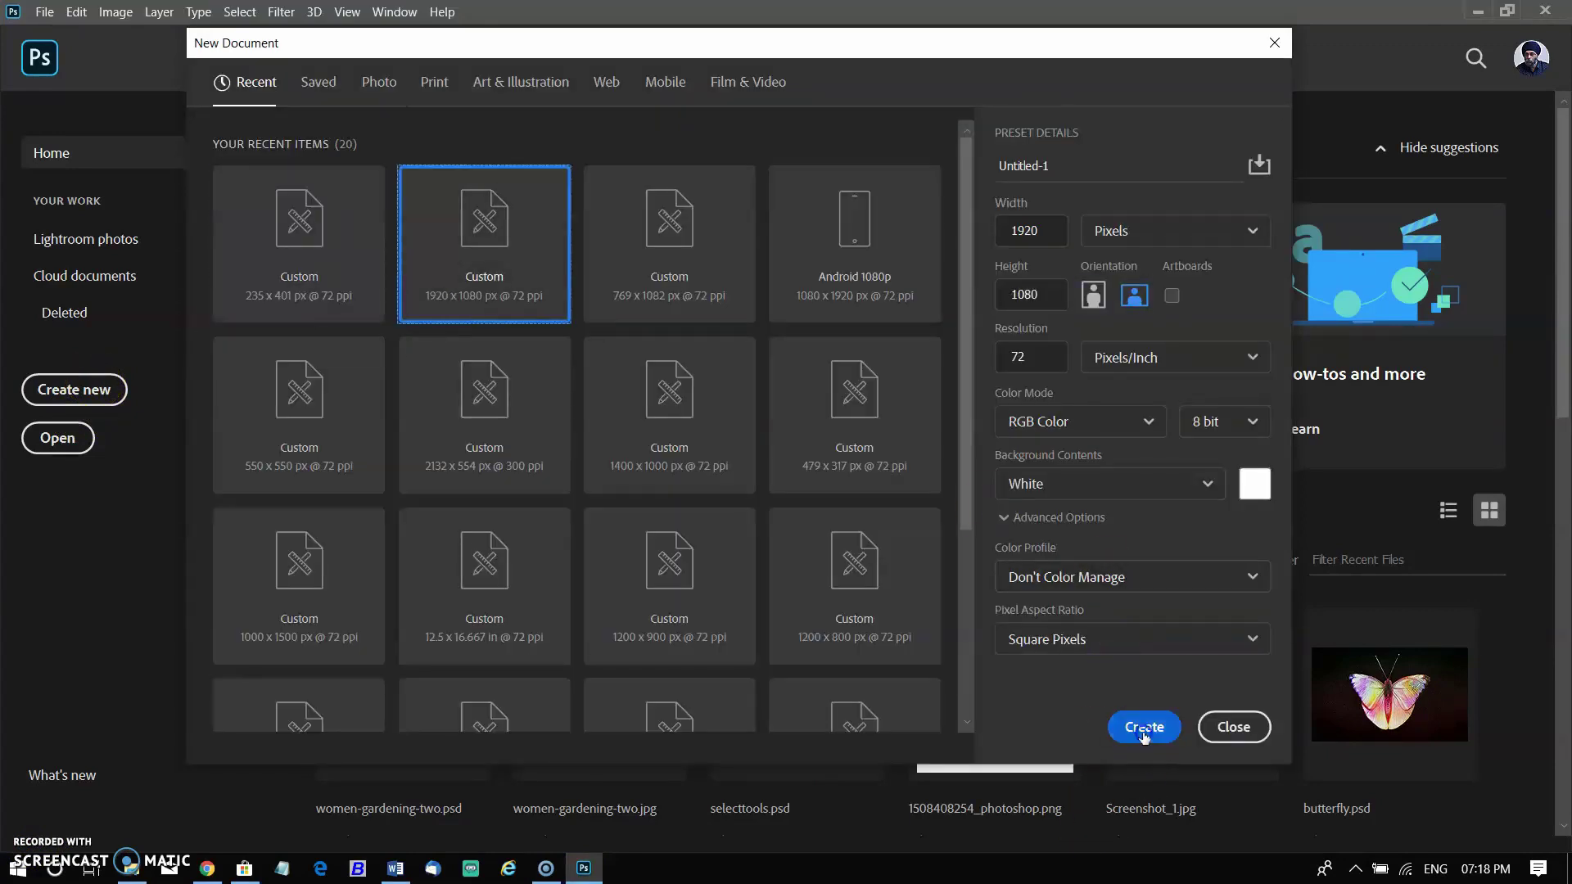
left_click(1144, 732)
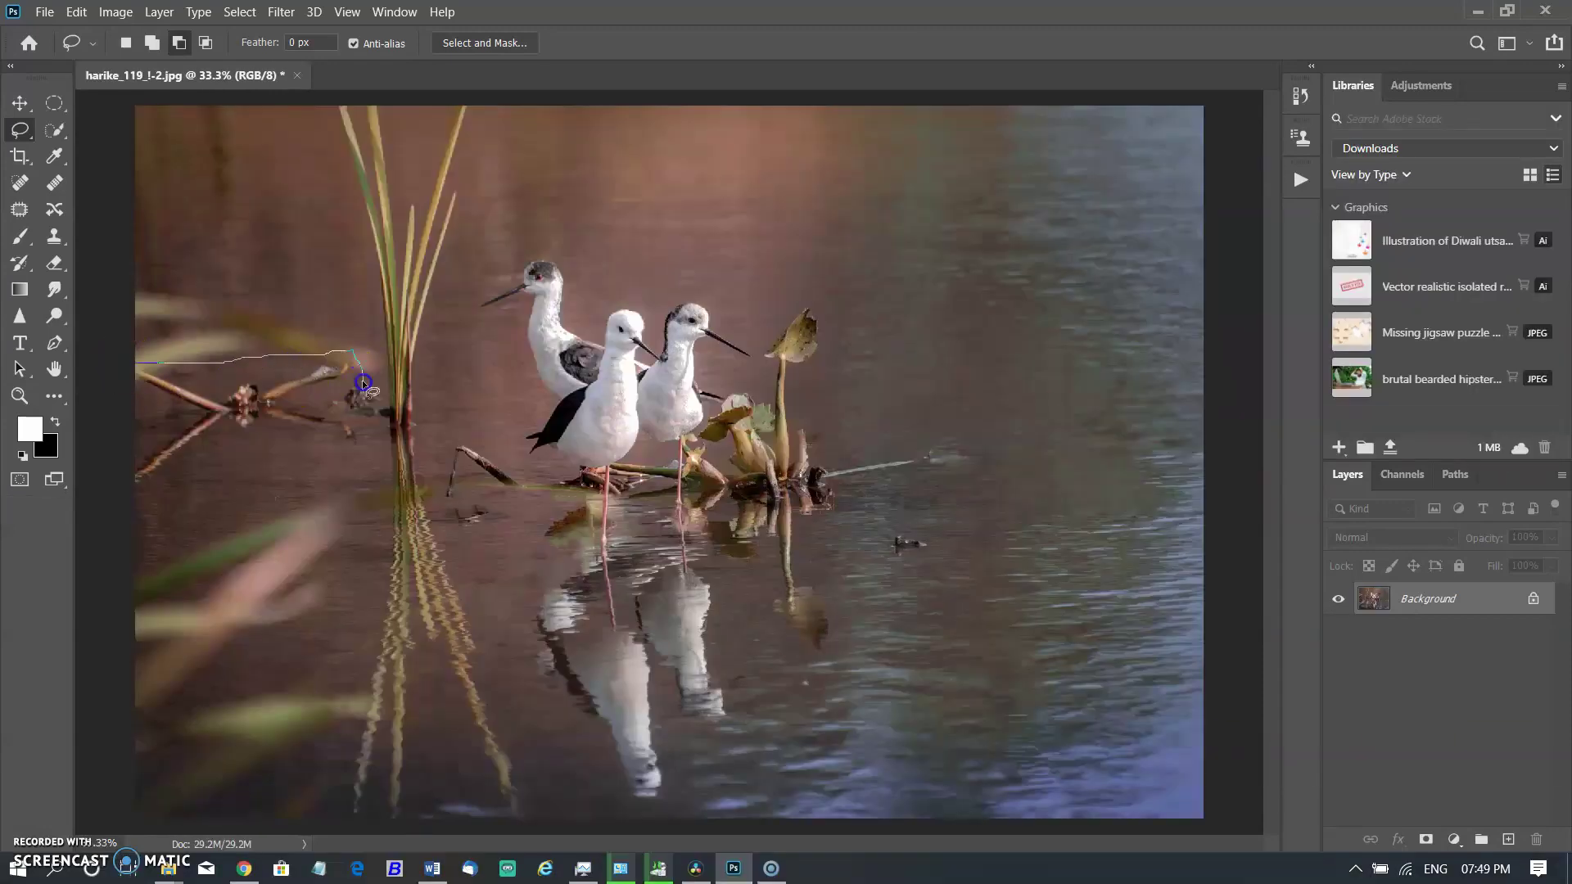
Lasso the twigs at the left and remove them with a Content-Aware fill
mouse_move(363, 382)
left_mouse_down()
mouse_move(362, 451)
mouse_move(203, 496)
left_mouse_up()
left_click_drag(136, 362, 137, 364)
right_click(254, 429)
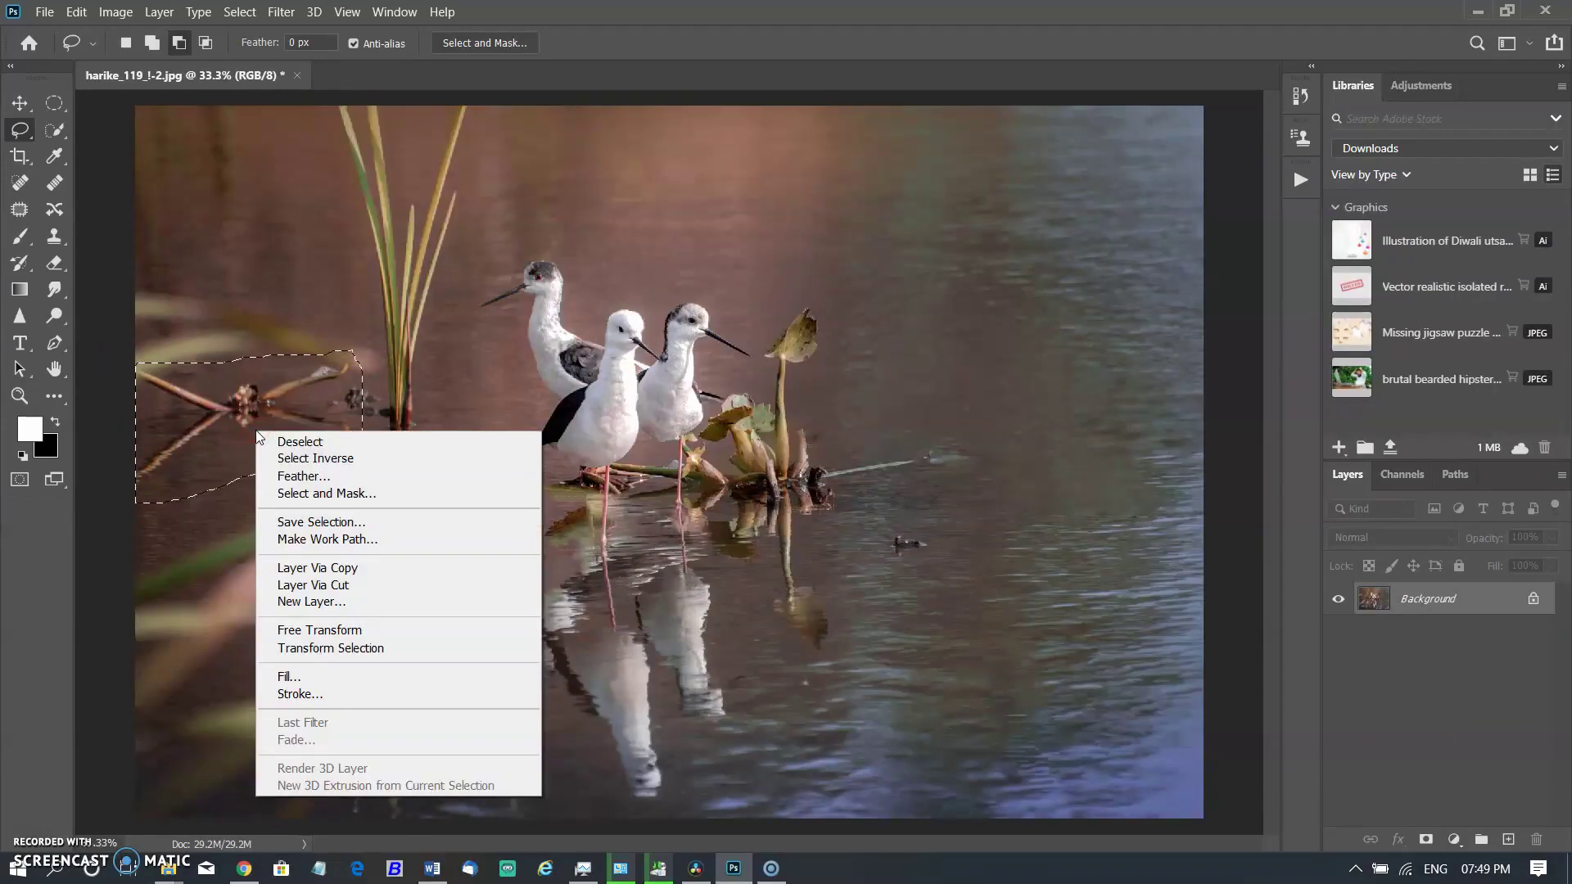
left_click(305, 679)
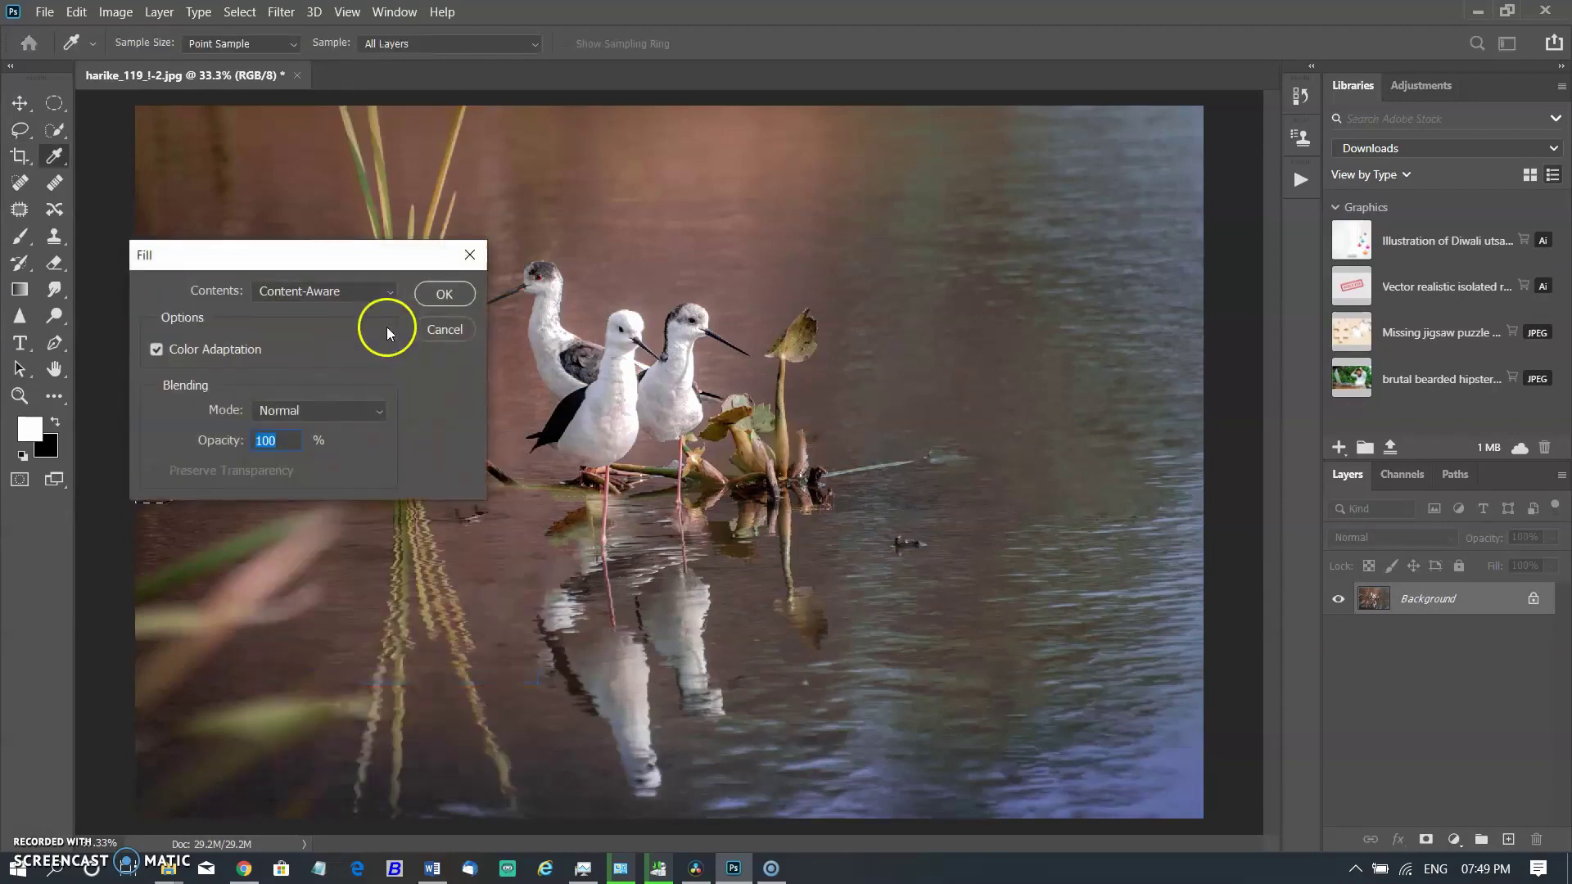
left_click(435, 295)
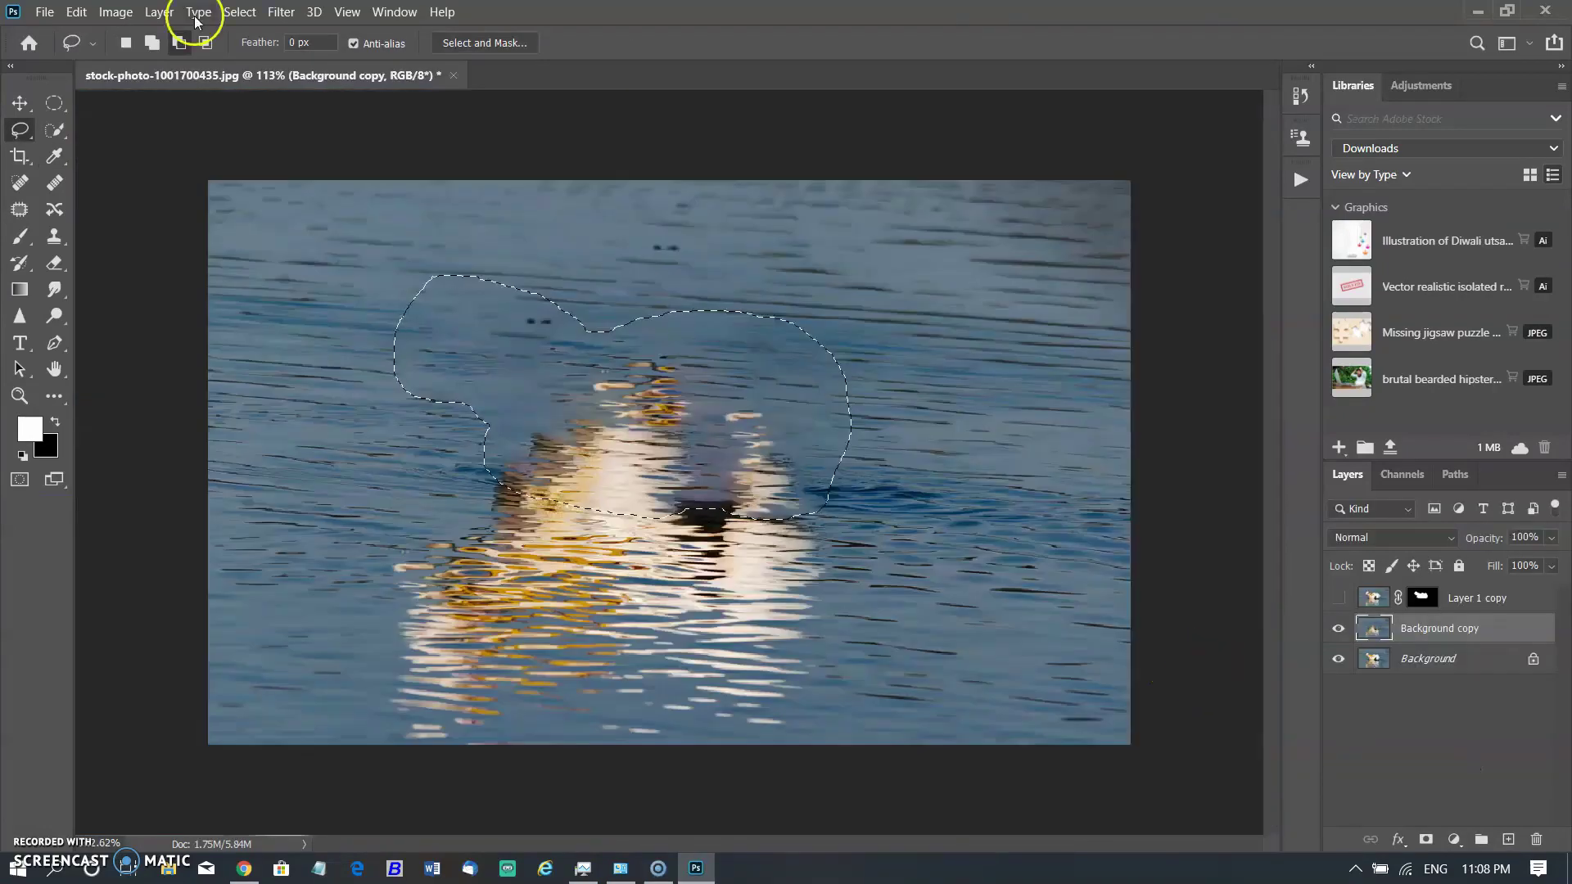
Apply Lens Blur at radius 20 to the water, then toggle the Background copy layer to compare
left_click(281, 11)
mouse_move(404, 221)
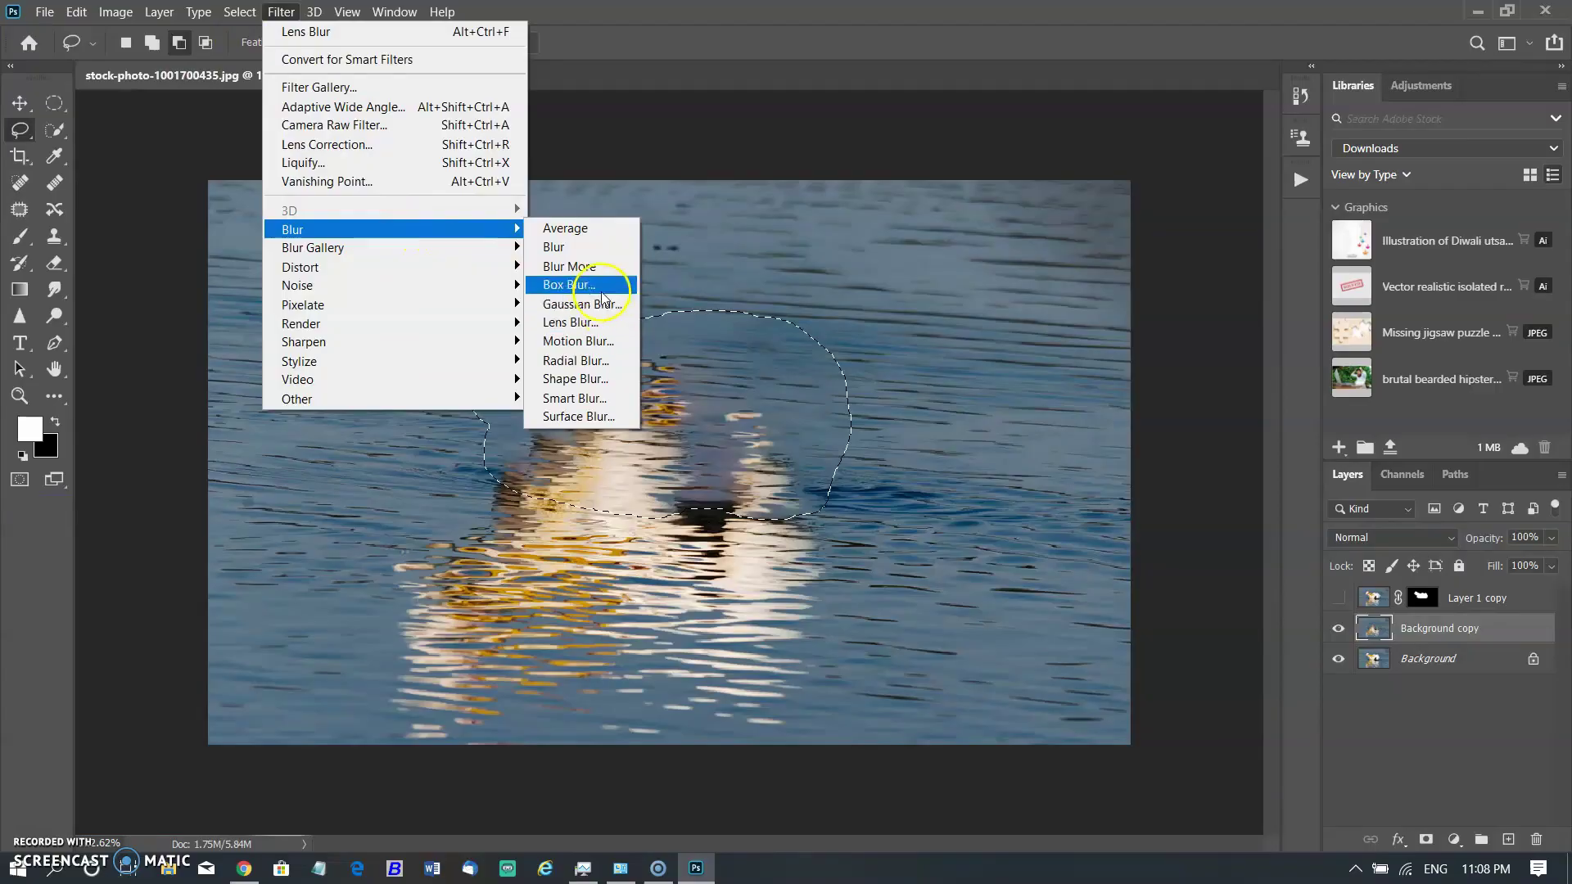
left_click(579, 317)
left_click_drag(1395, 409, 1374, 421)
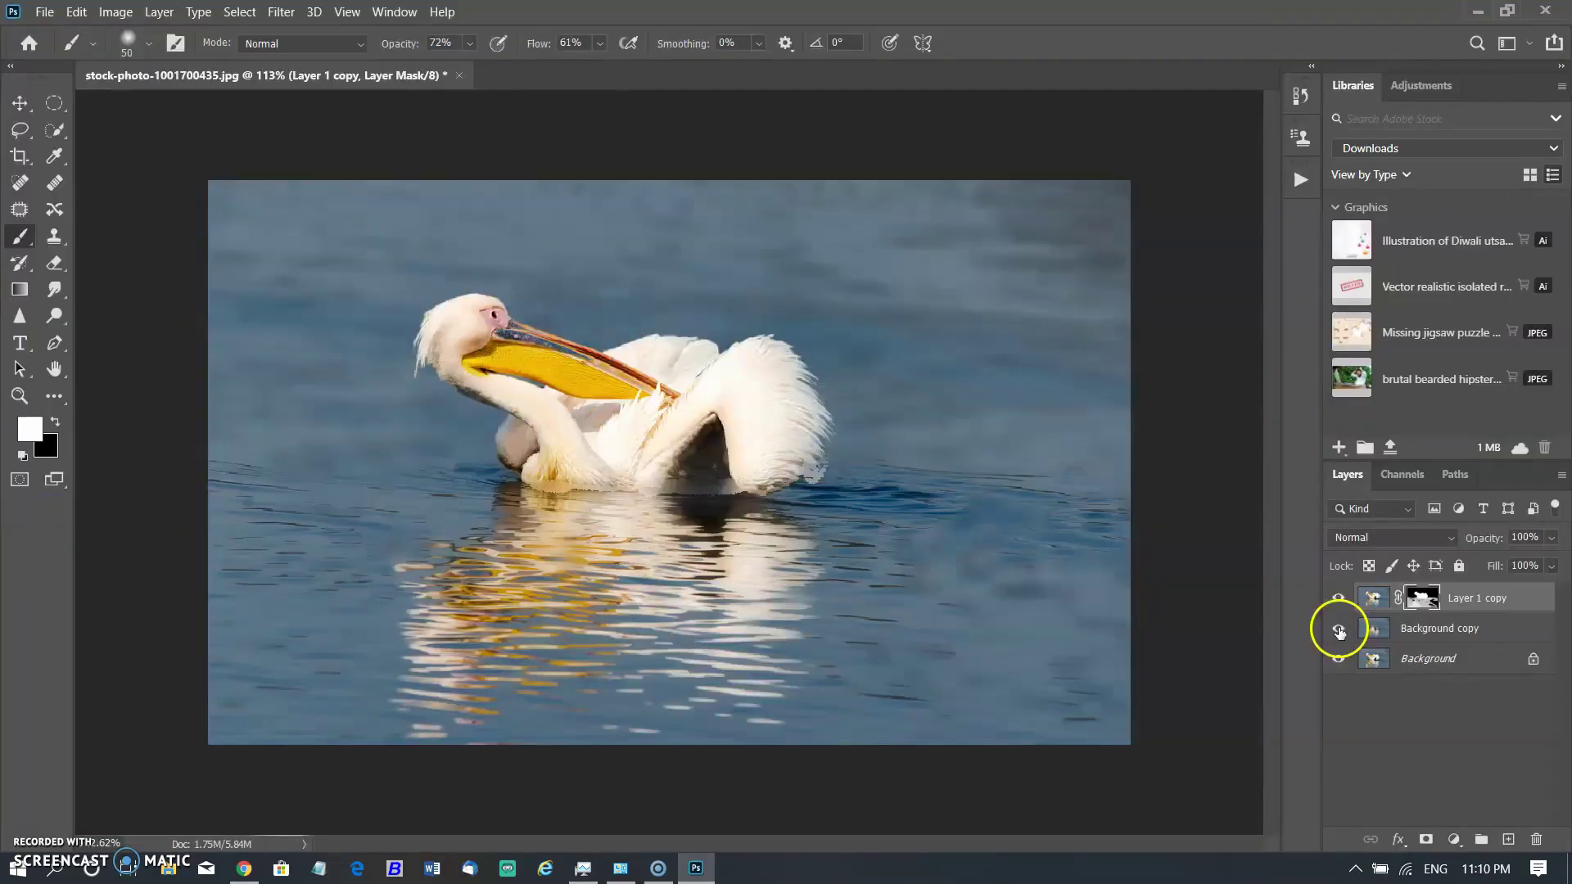
left_click(1340, 628)
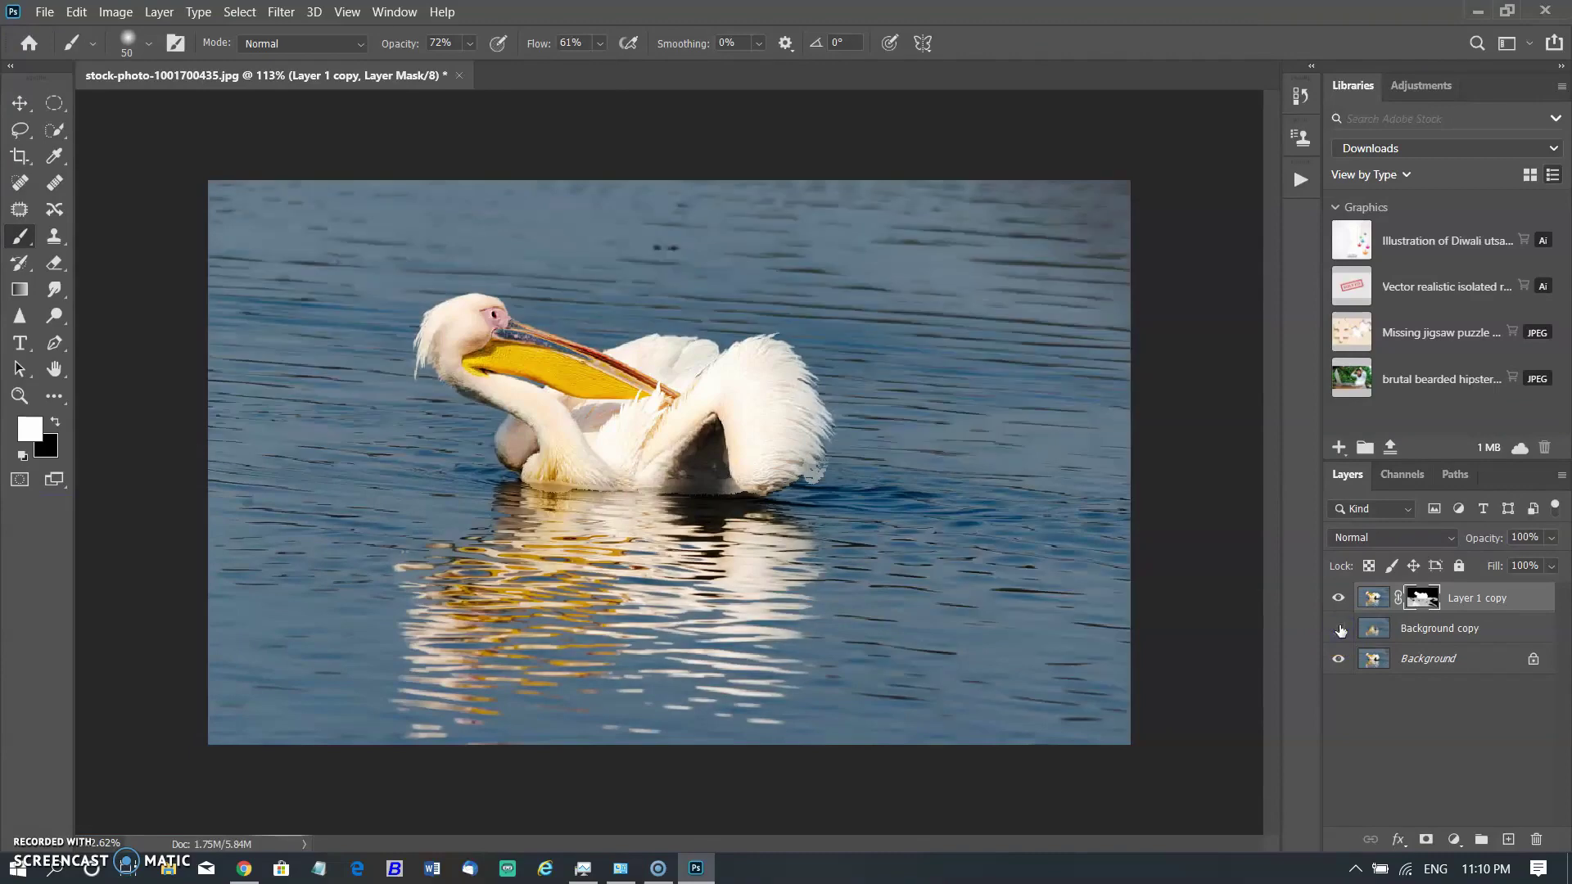
left_click(1339, 628)
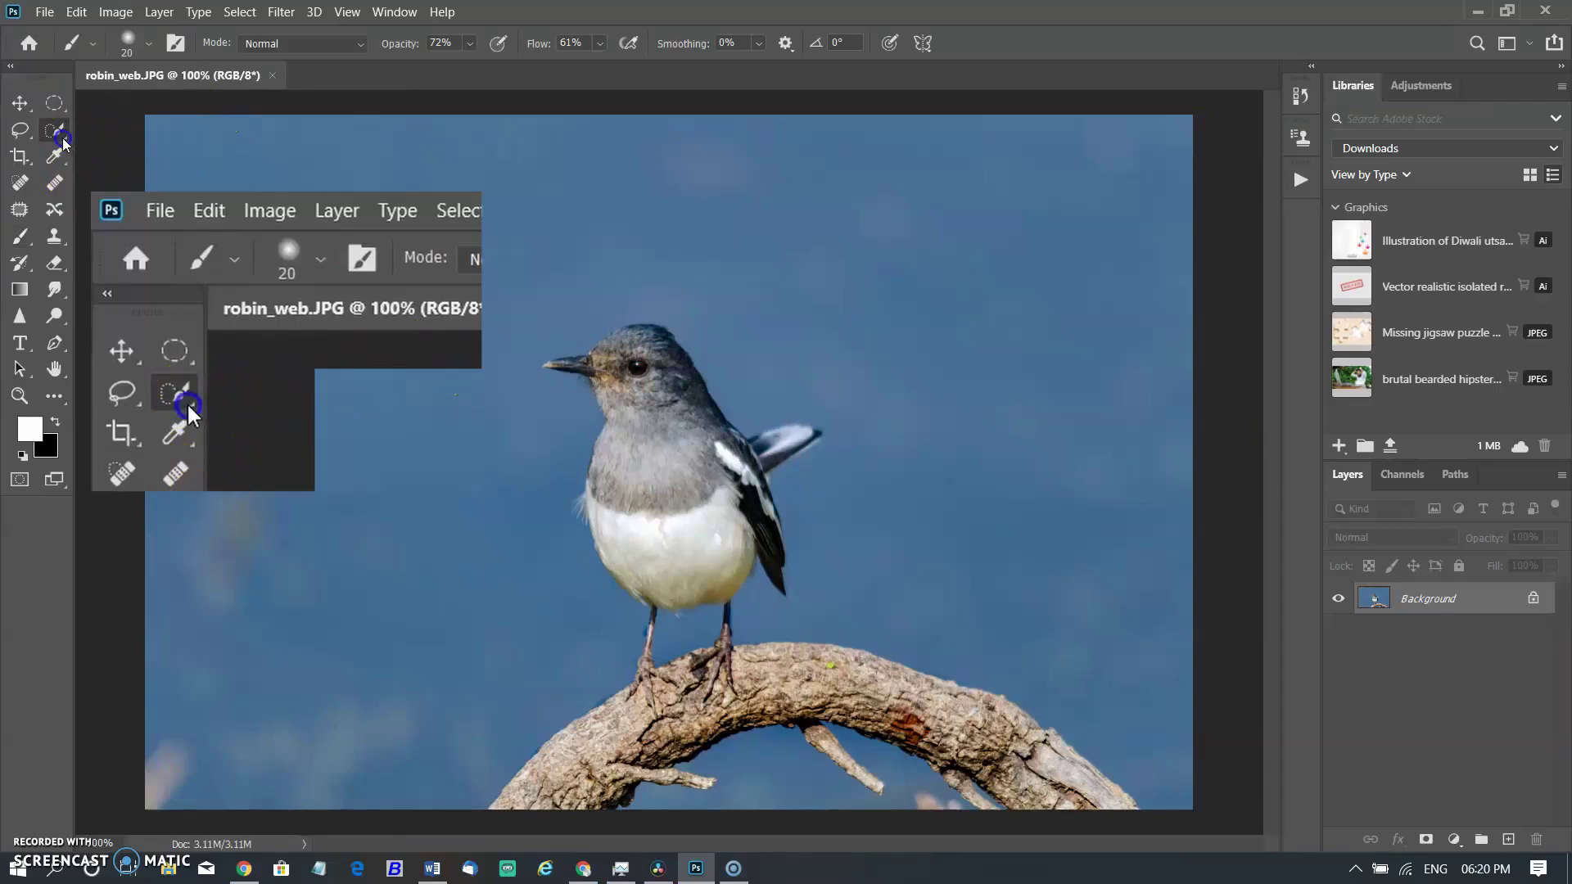
Switch to the Object Selection Tool and set its mode to Rectangle
right_click(54, 130)
left_click(149, 131)
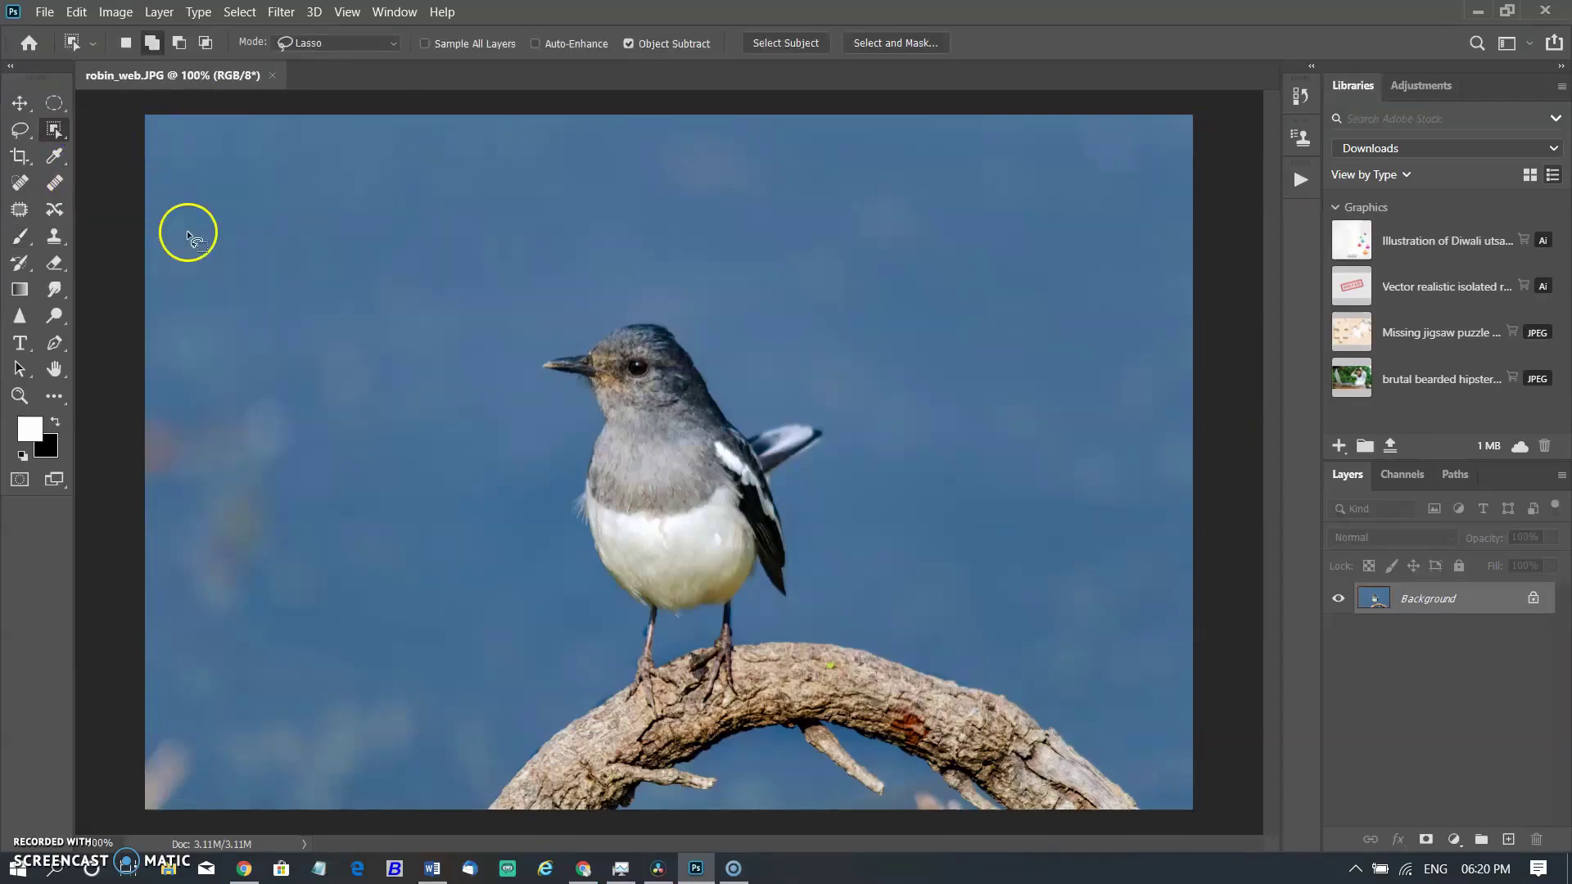
left_click(370, 45)
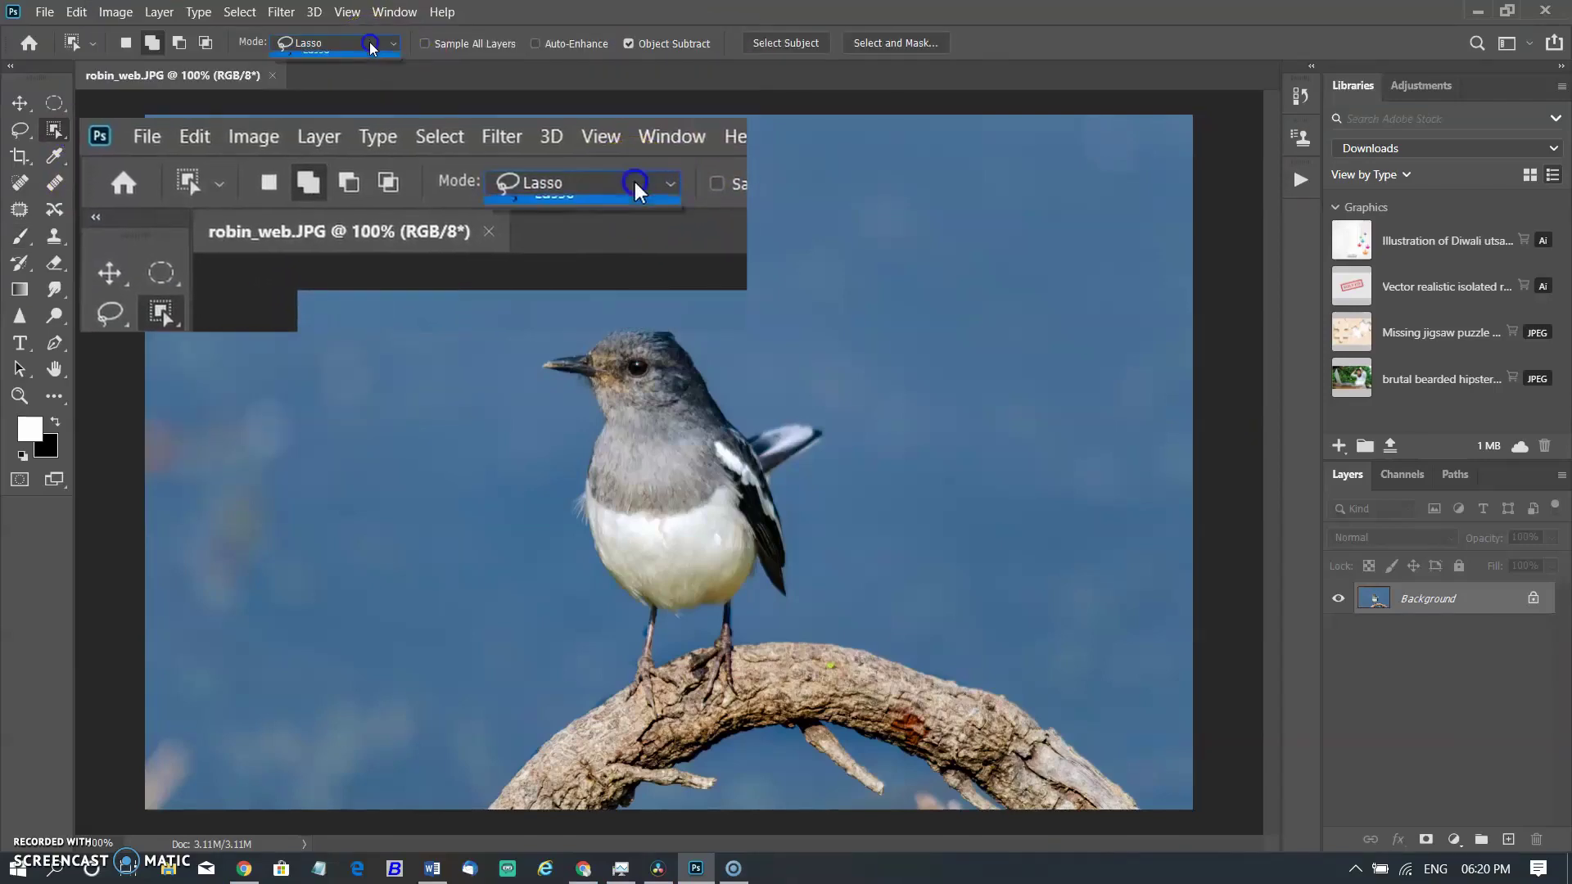
left_click(369, 75)
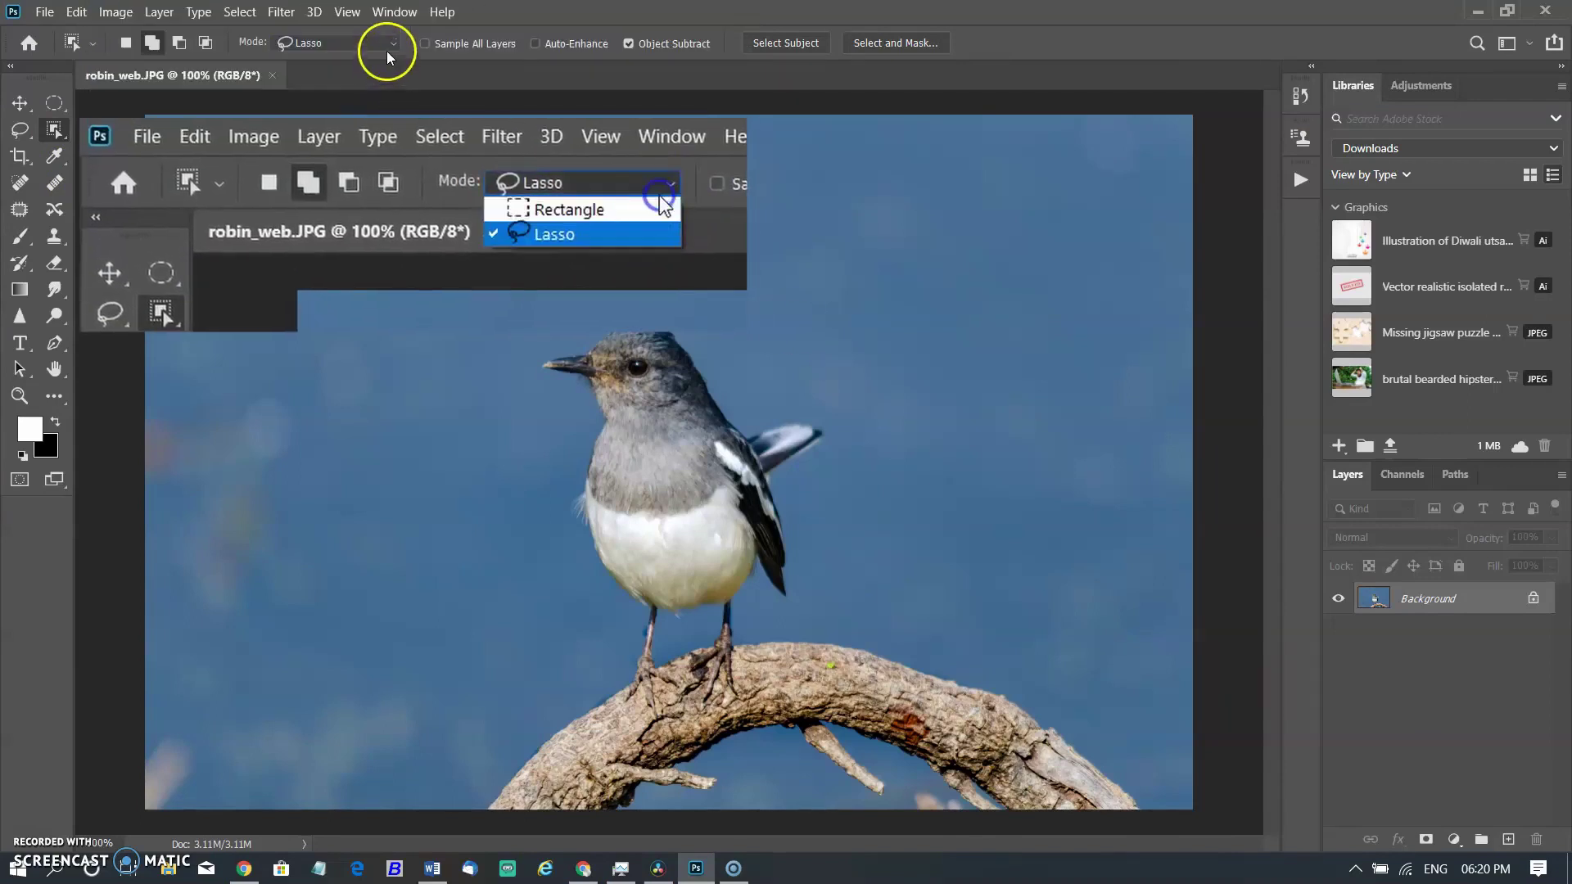
left_click(383, 44)
left_click(373, 62)
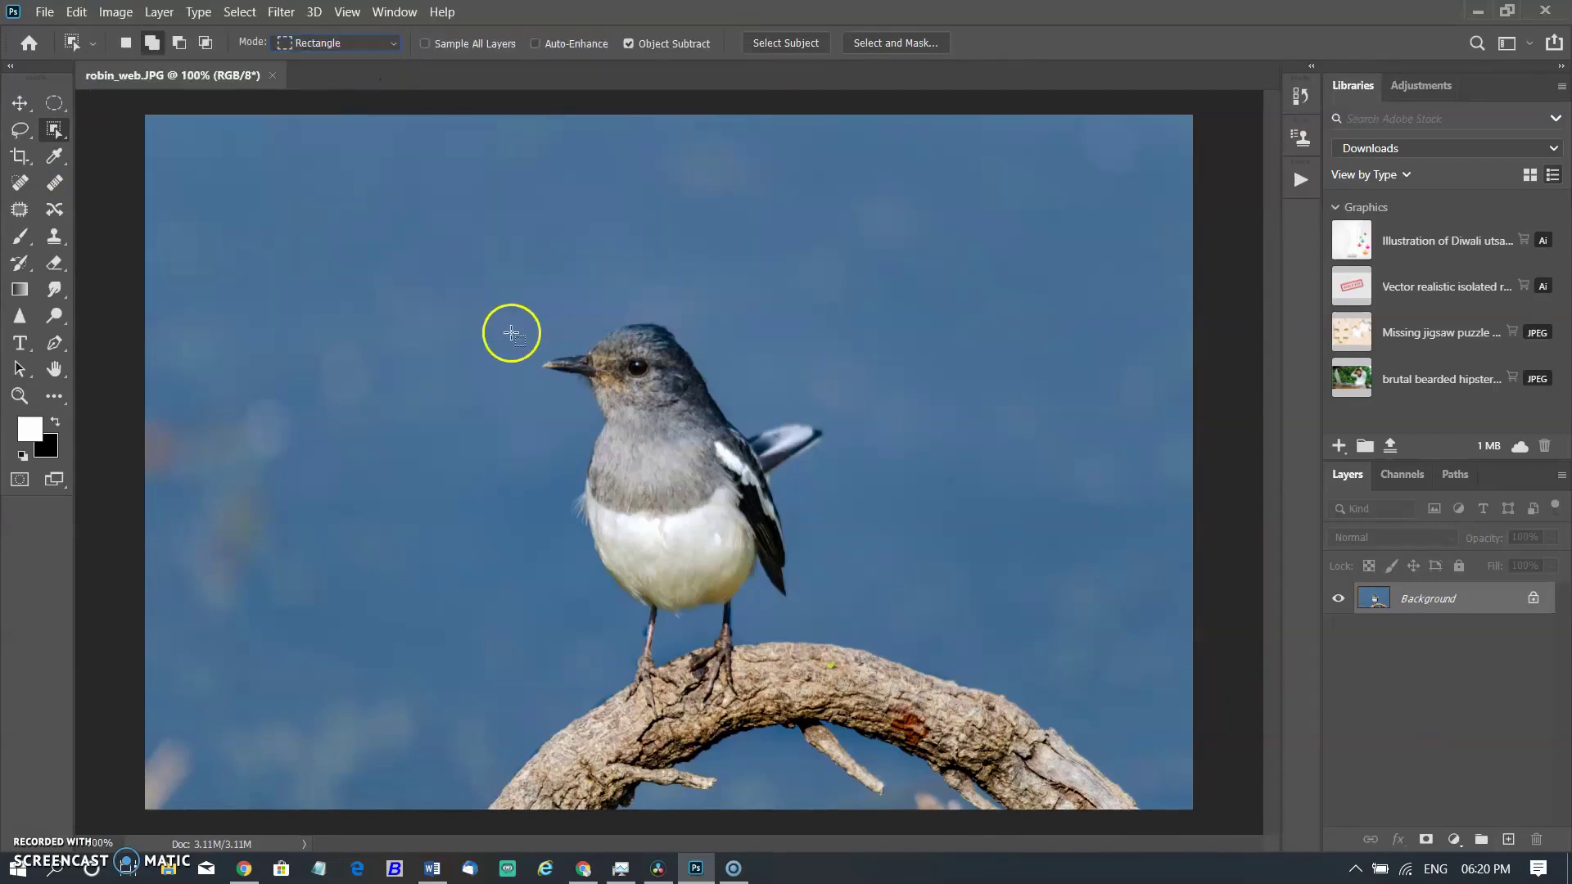
Draw a rectangle around the robin so it gets selected
left_click_drag(466, 254, 905, 666)
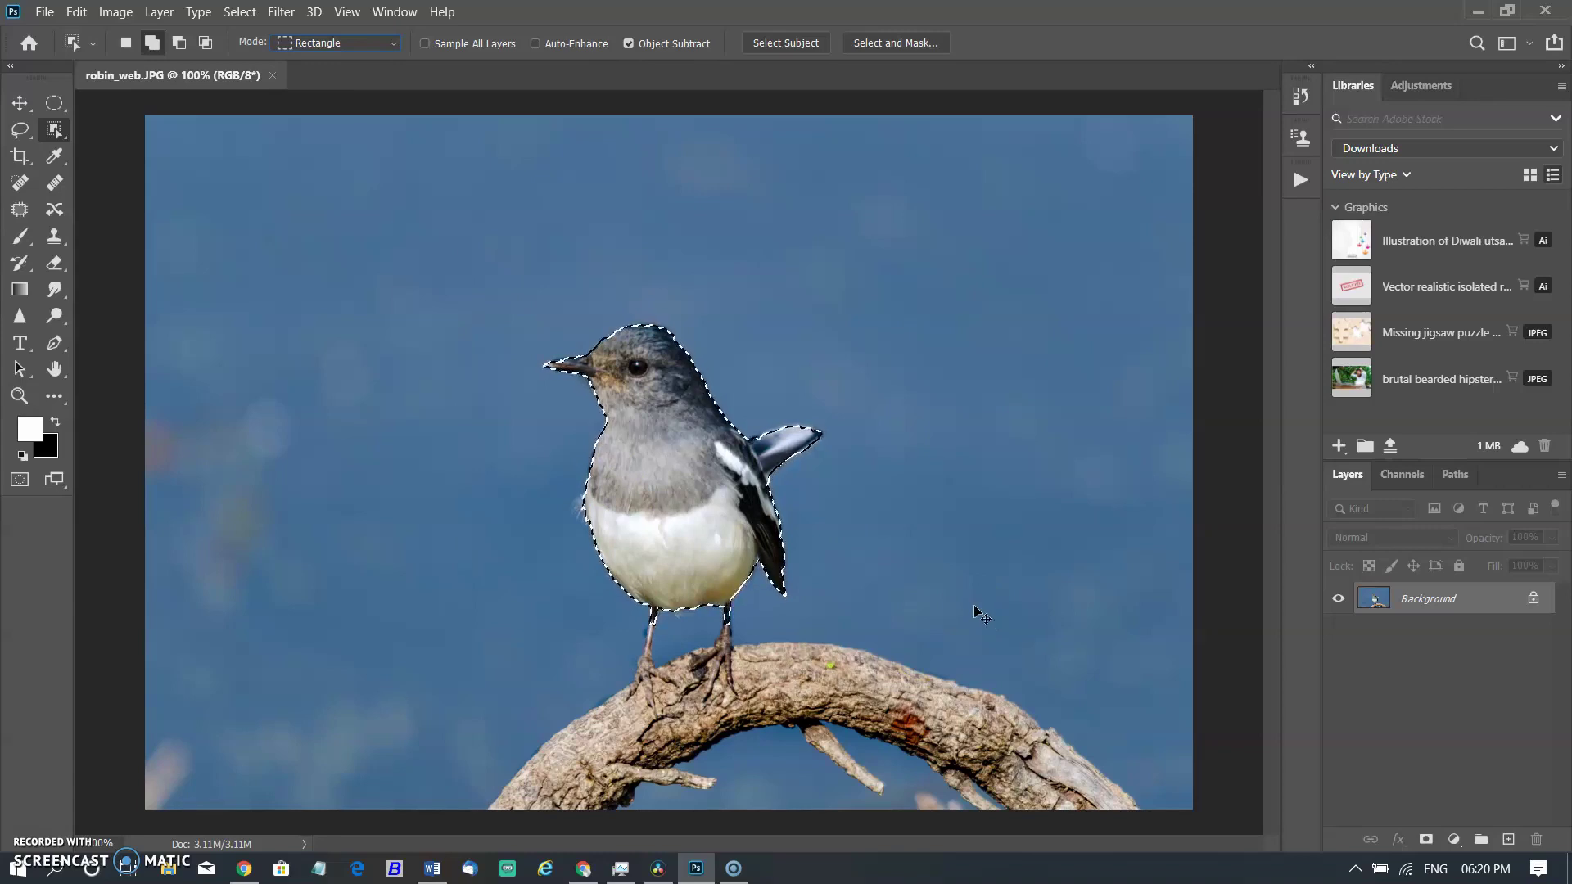
left_click(338, 43)
left_click(352, 56)
left_click(488, 301)
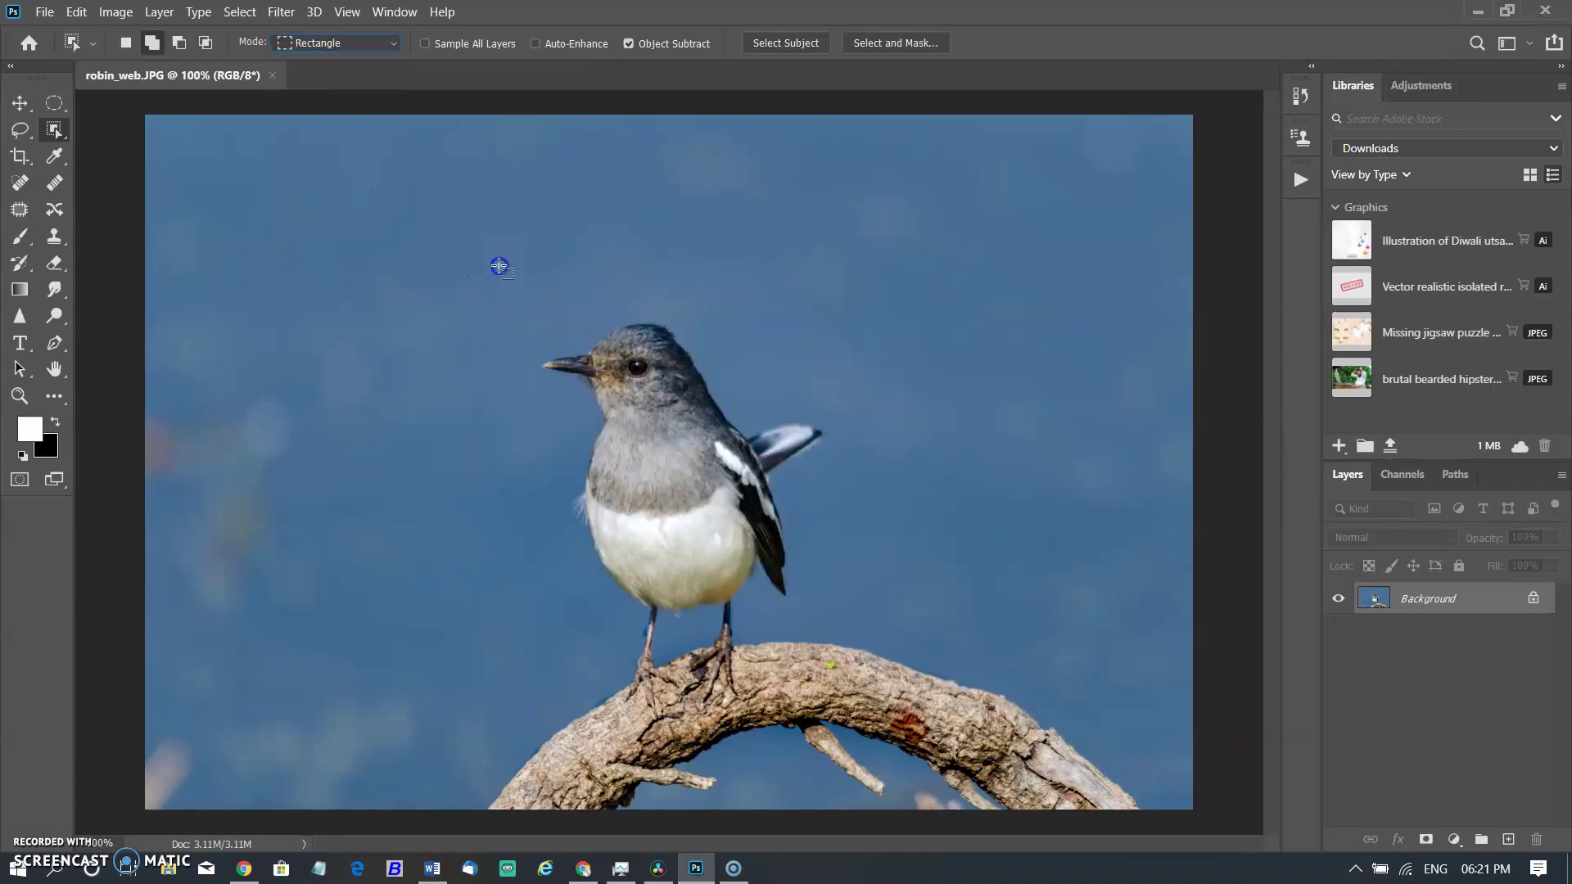
left_click_drag(498, 265, 852, 671)
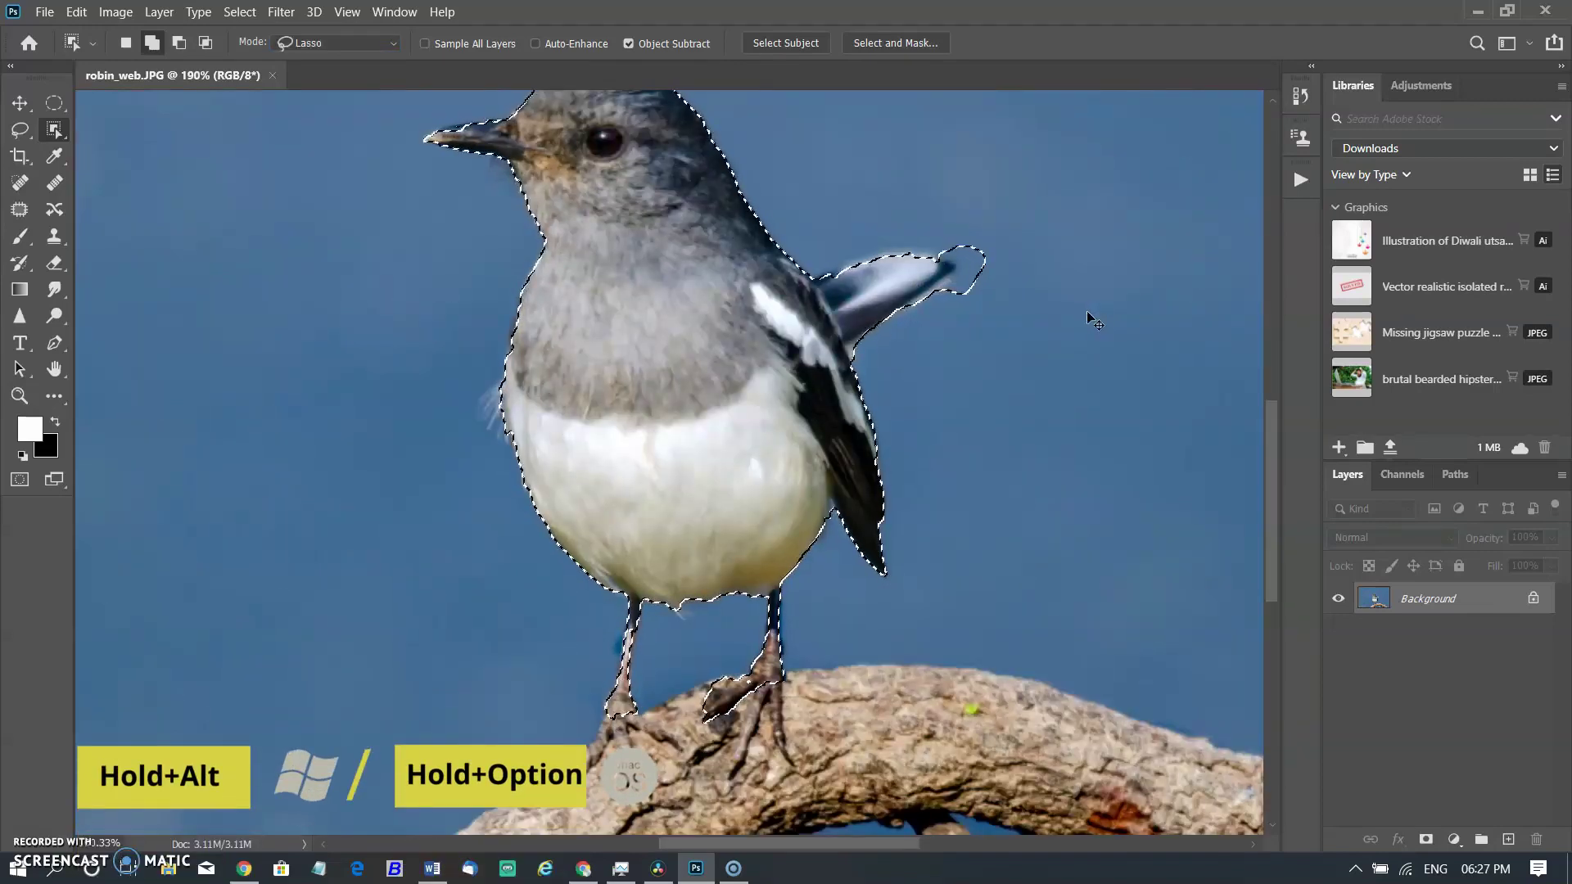
Subtract the robin's tail tip from the selection with an Alt-lasso
left_click(1018, 309, "alt")
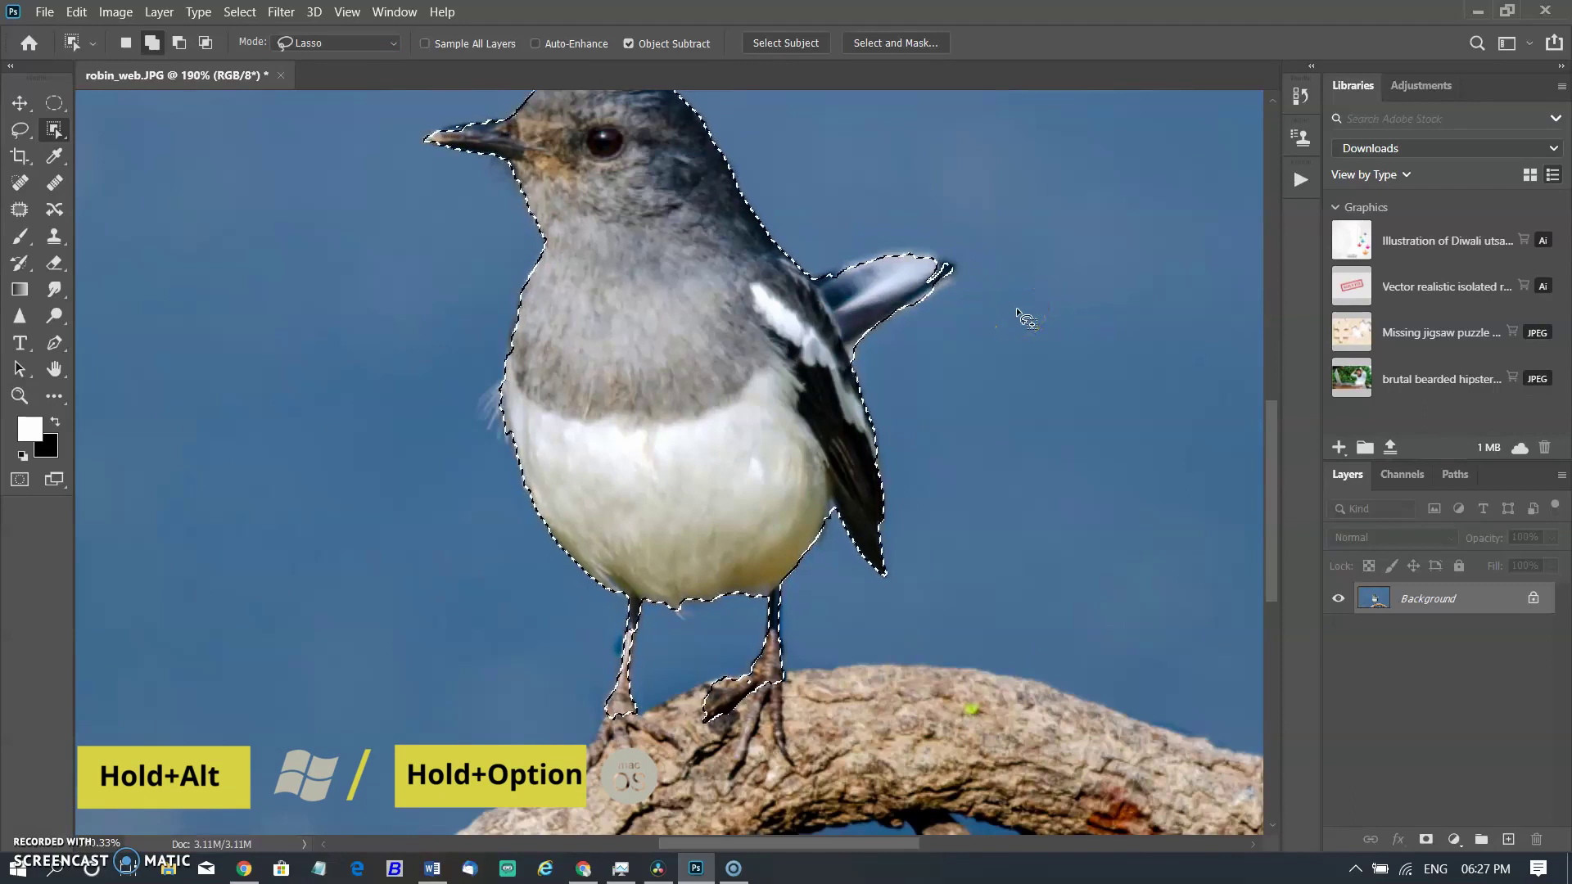
left_click(988, 275, "alt")
mouse_move(941, 257)
left_mouse_down()
mouse_move(919, 262)
mouse_move(942, 293)
mouse_move(954, 264)
left_mouse_up()
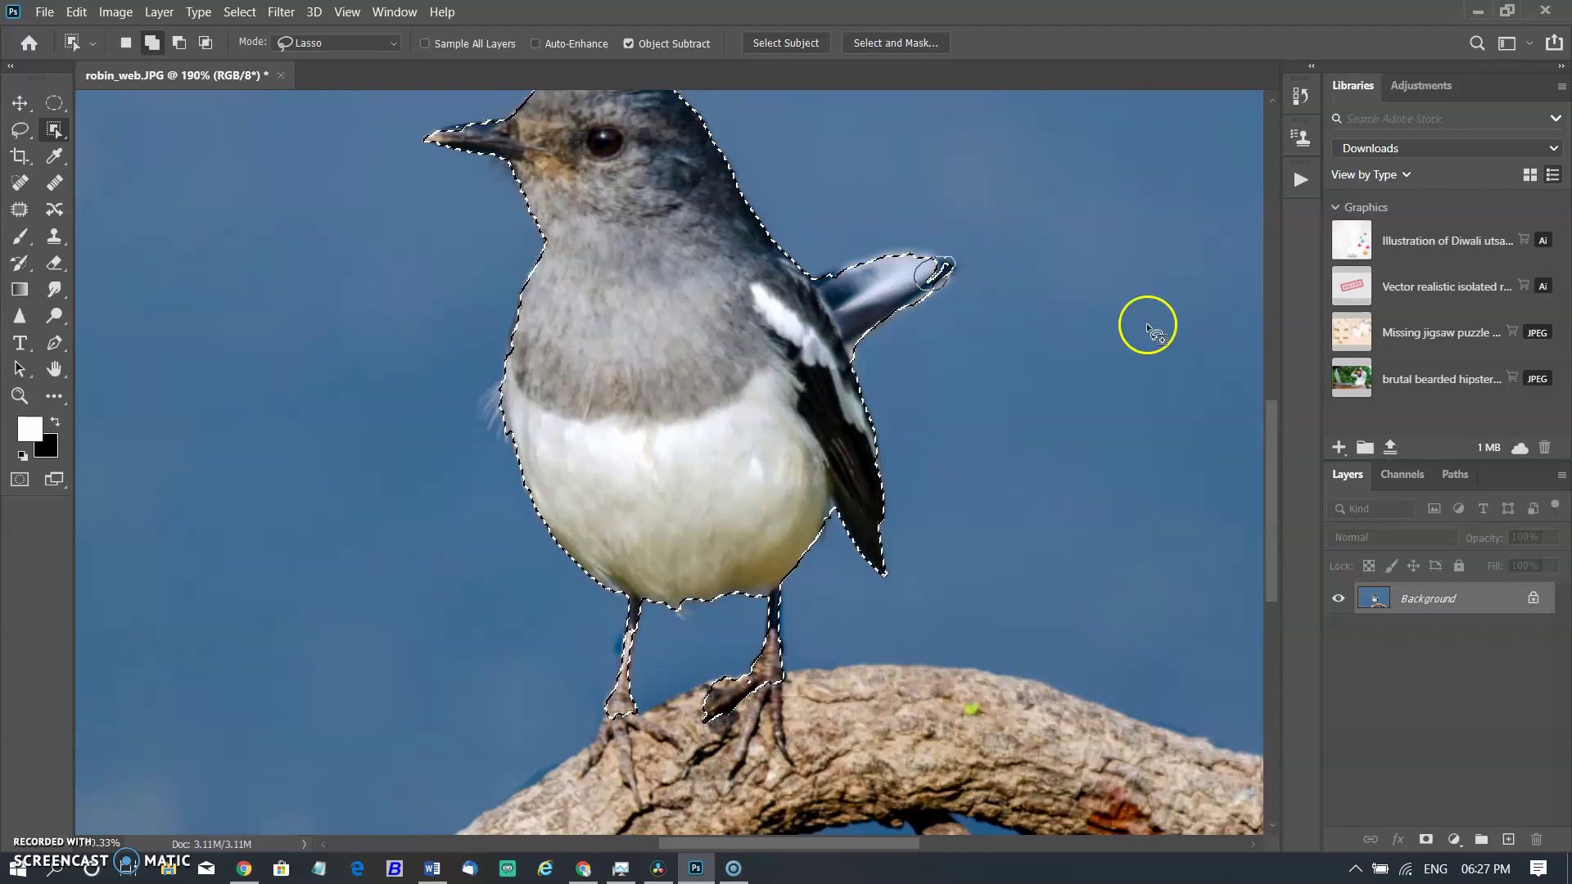
Preview the selection in Quick Mask and return to the normal selection
scroll(533, 544, "up", 3)
key("q")
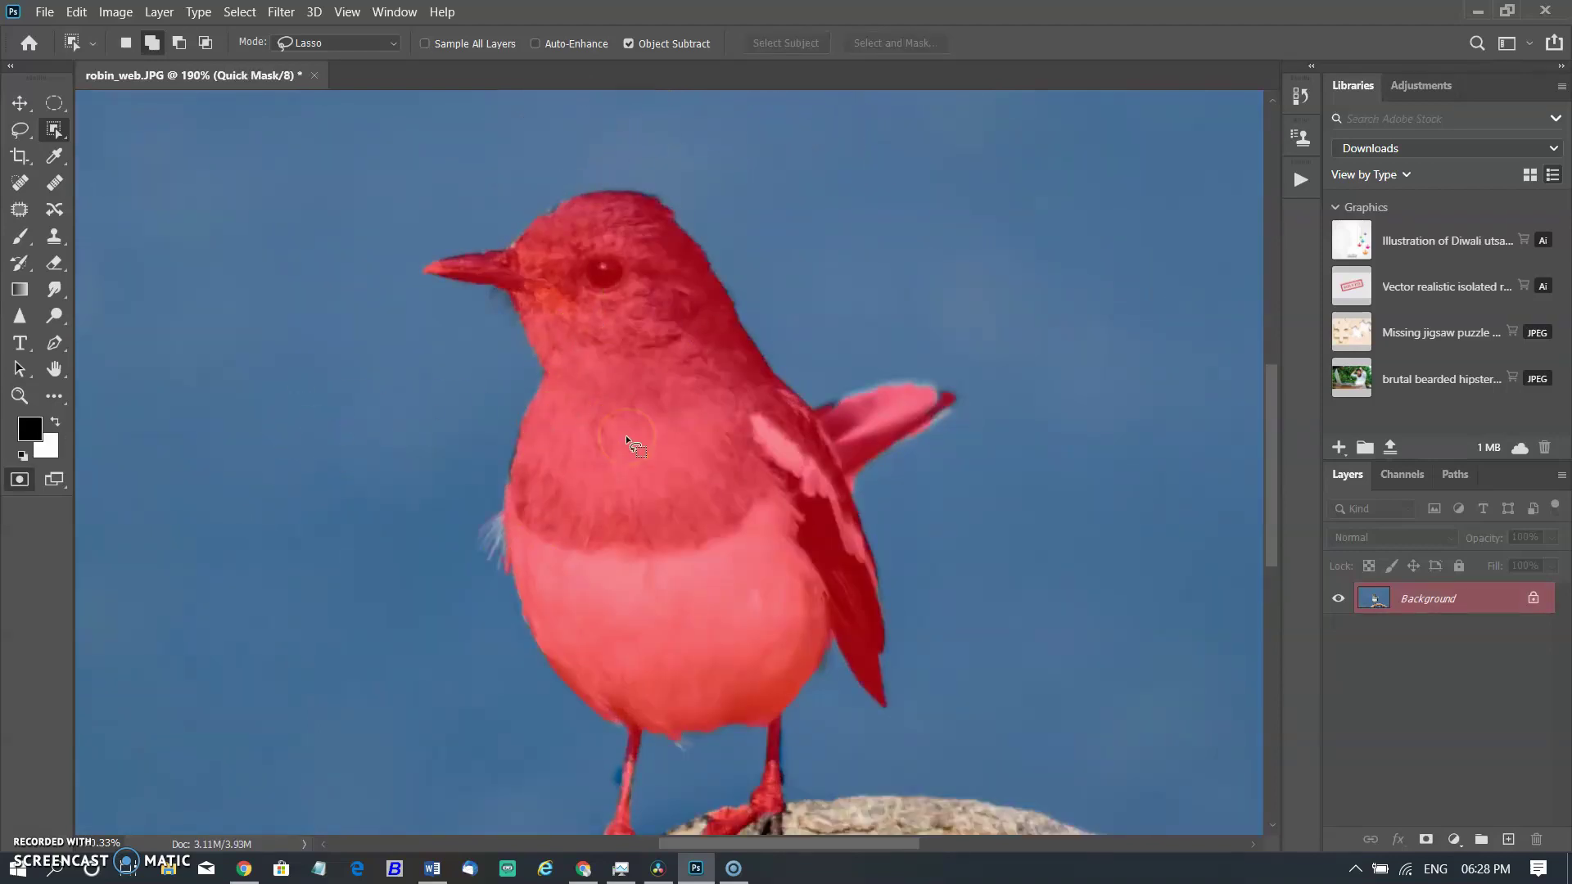
key("q")
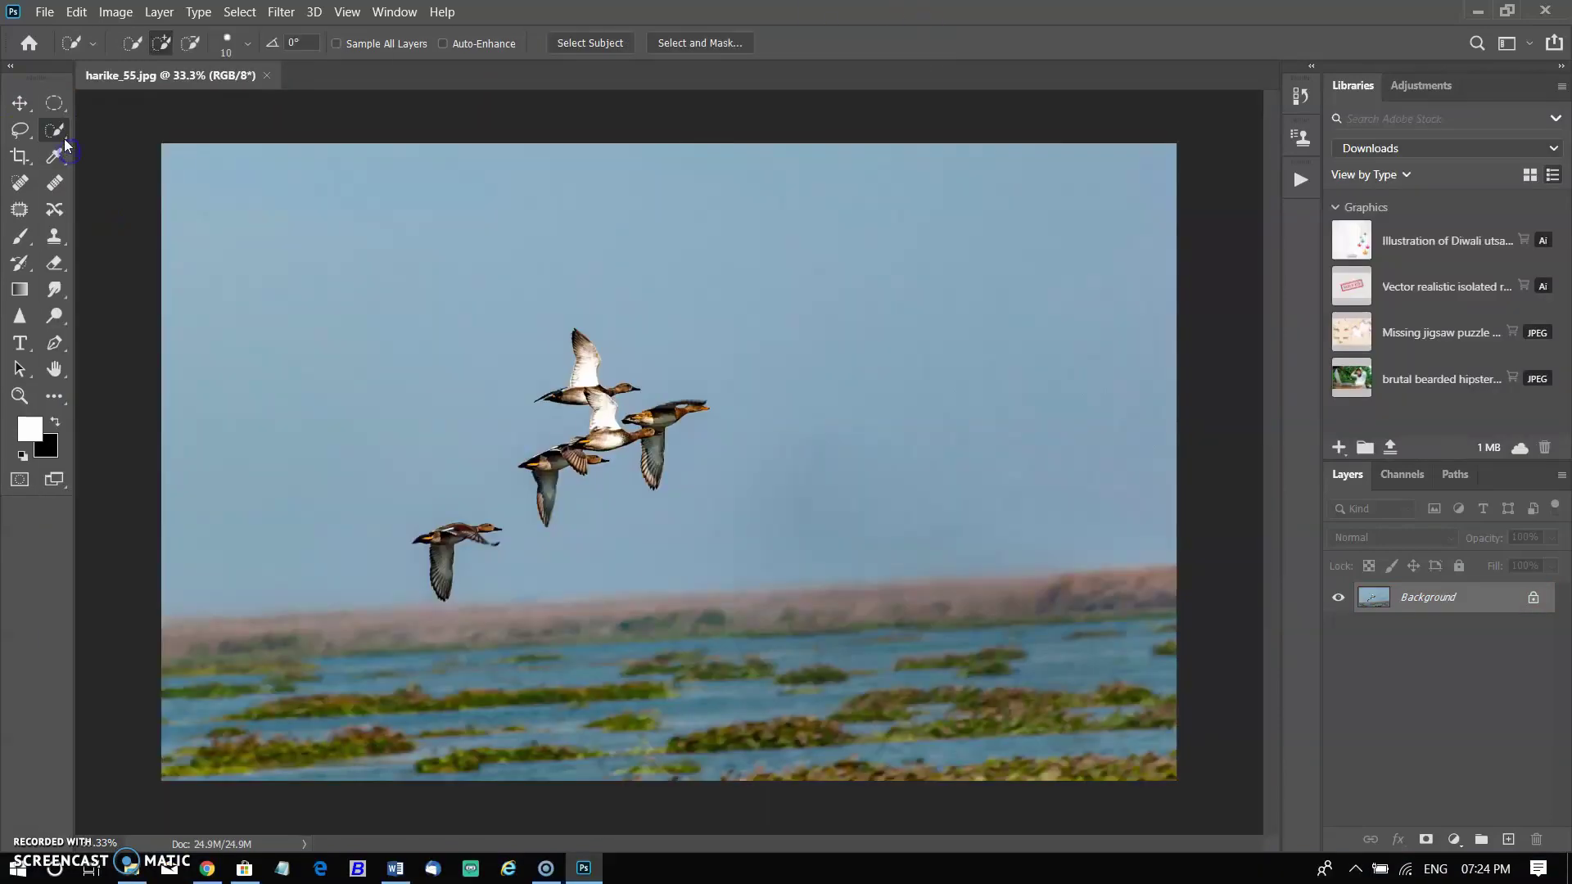
Add the Object Selection Tool to the Quick Selection group through Edit Toolbar
left_click(60, 399)
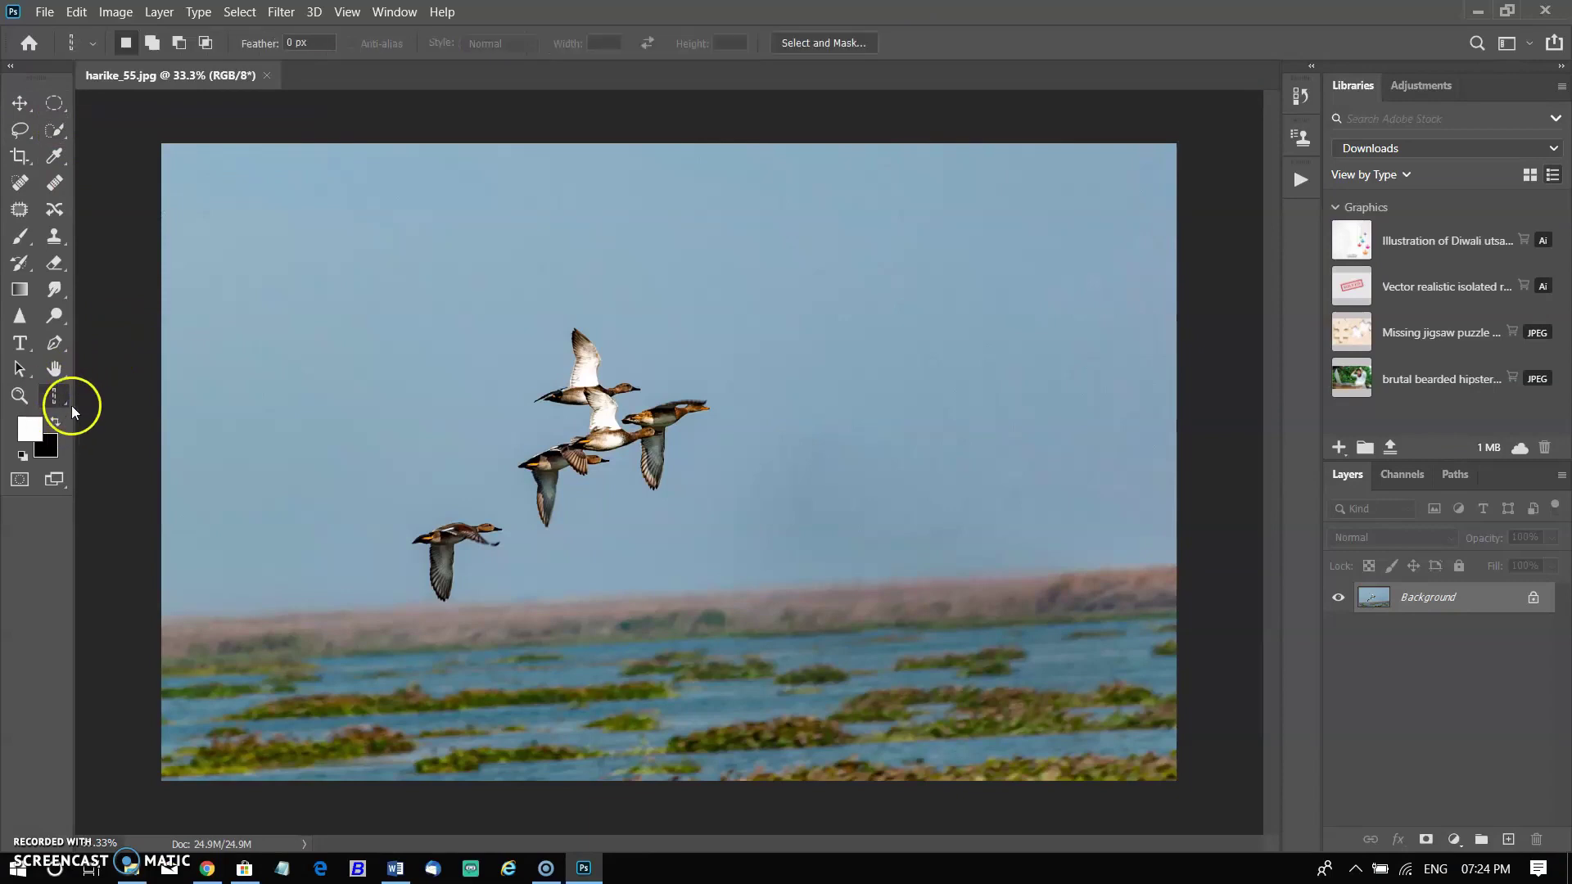
left_click(66, 400)
left_click(143, 394)
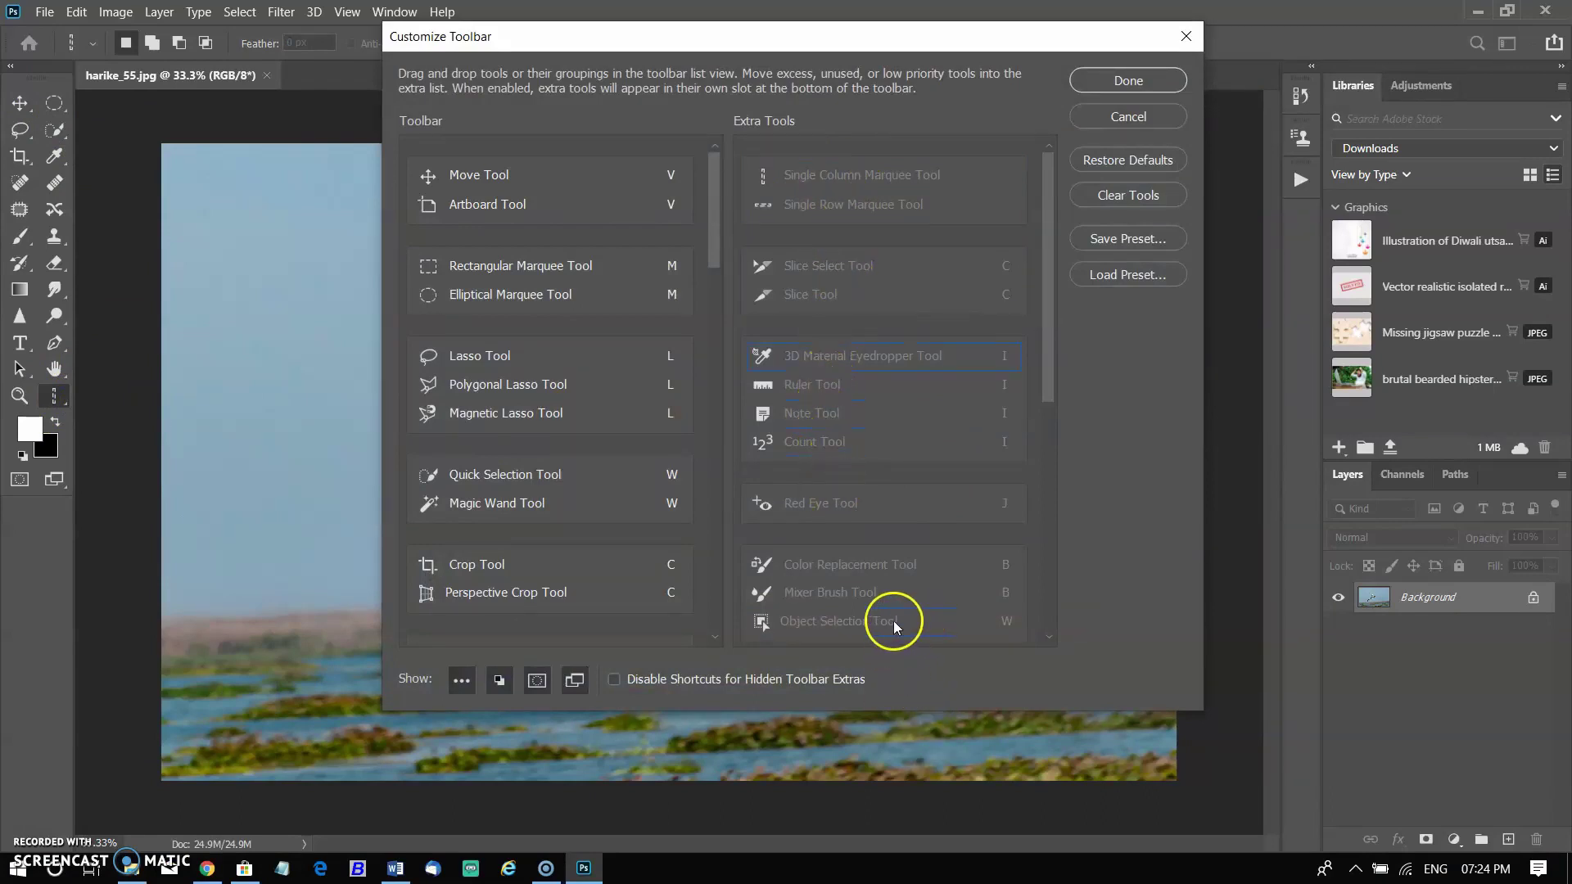
mouse_move(807, 627)
left_mouse_down()
mouse_move(873, 629)
mouse_move(582, 520)
mouse_move(525, 513)
mouse_move(519, 481)
left_mouse_up()
left_click(1129, 80)
Run Select Subject on the flying ducks and set object selection to Lasso mode
scroll(629, 323, "up", 2)
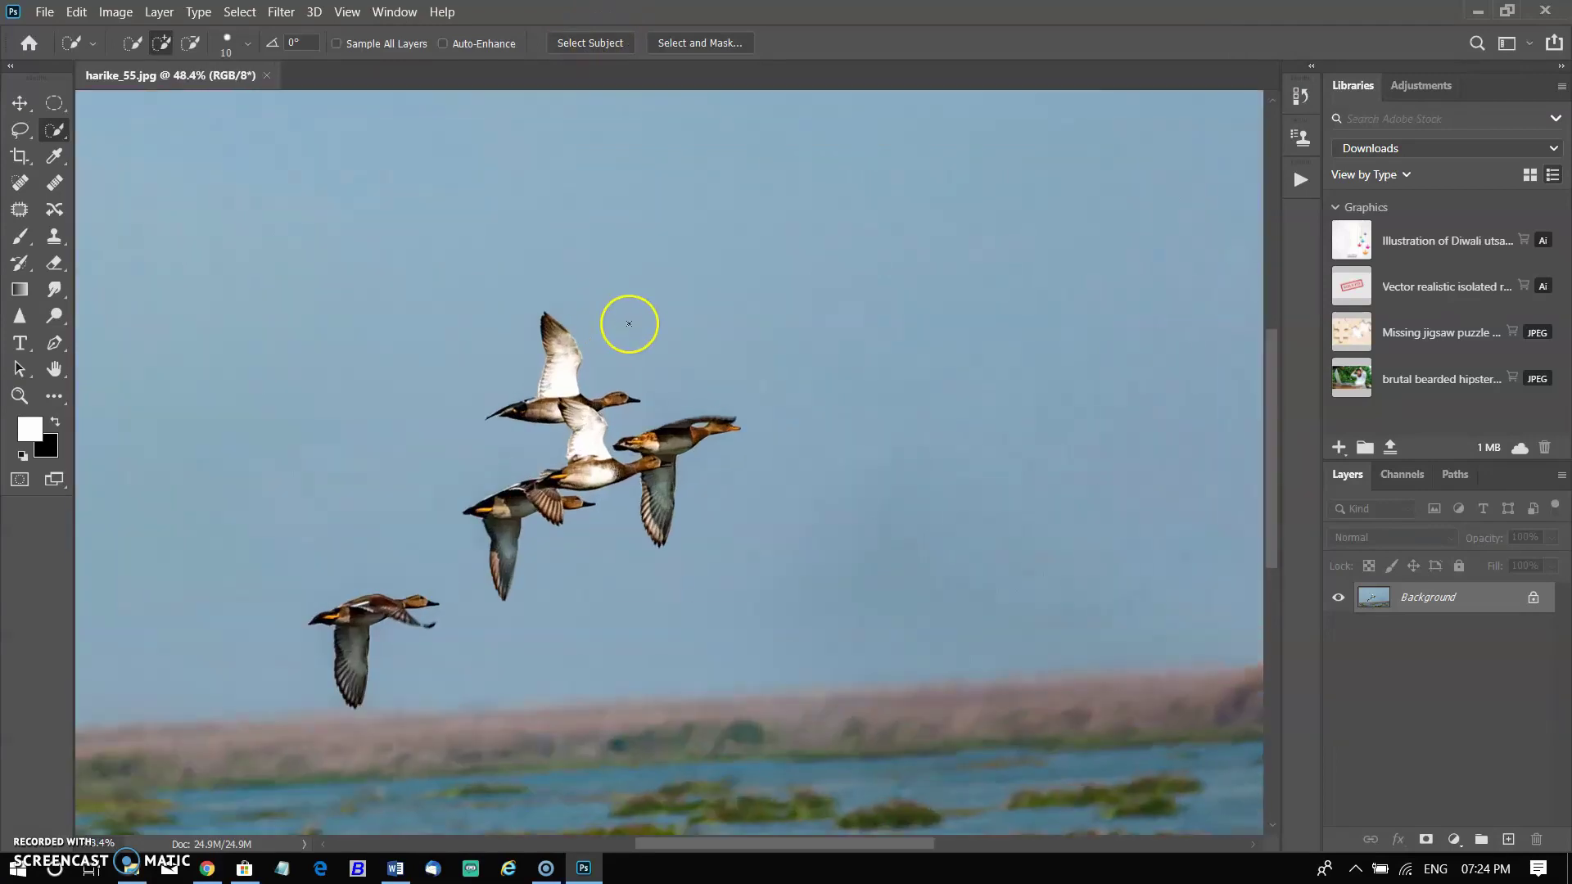
left_click(603, 46)
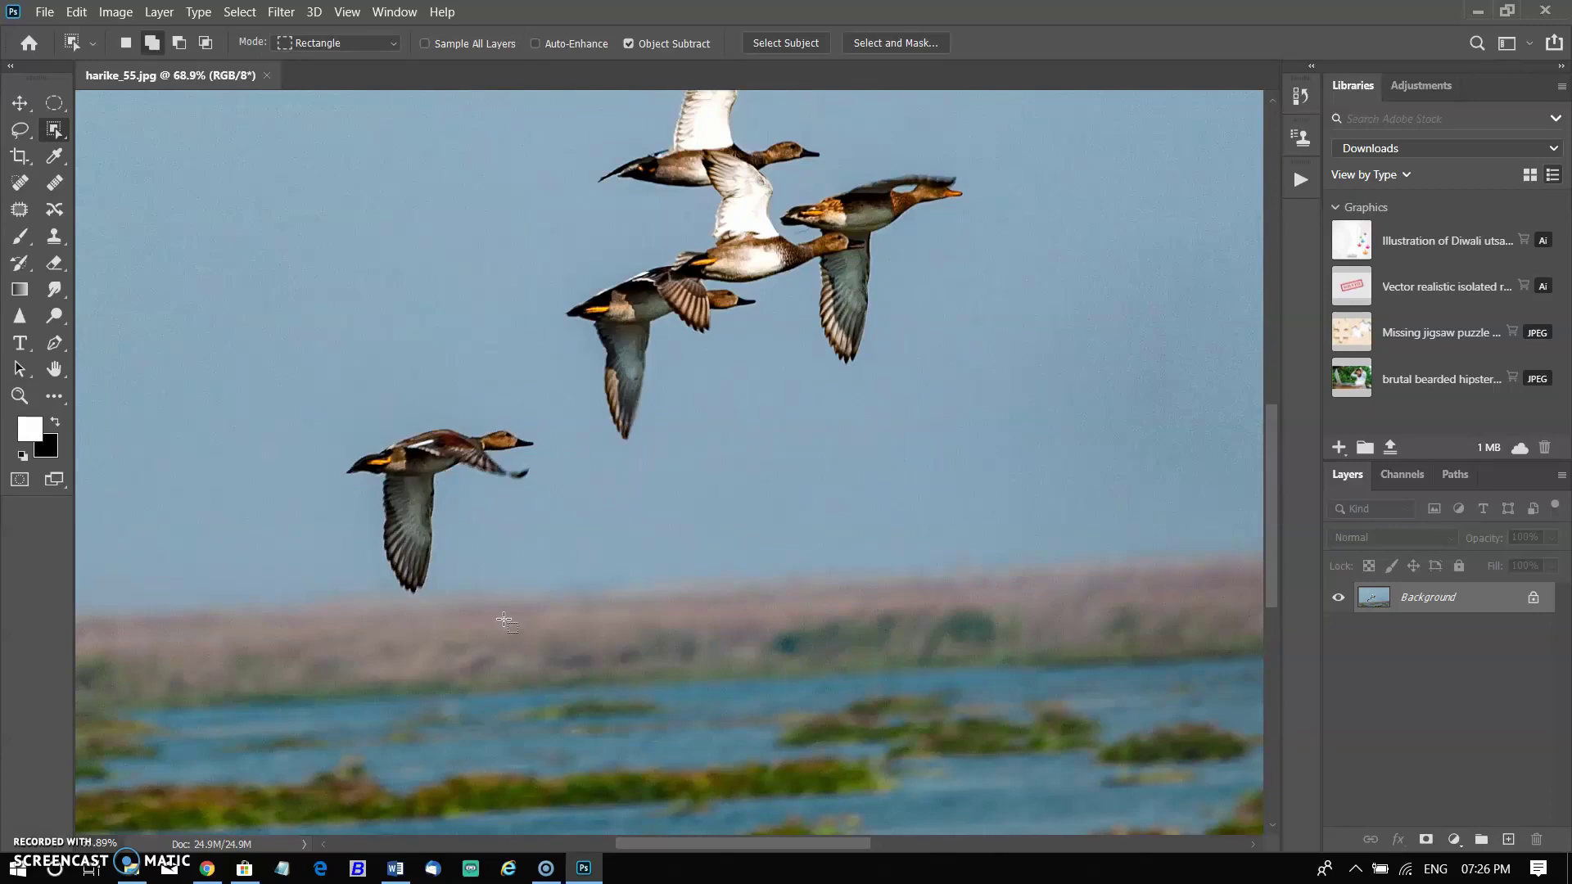
left_click(395, 45)
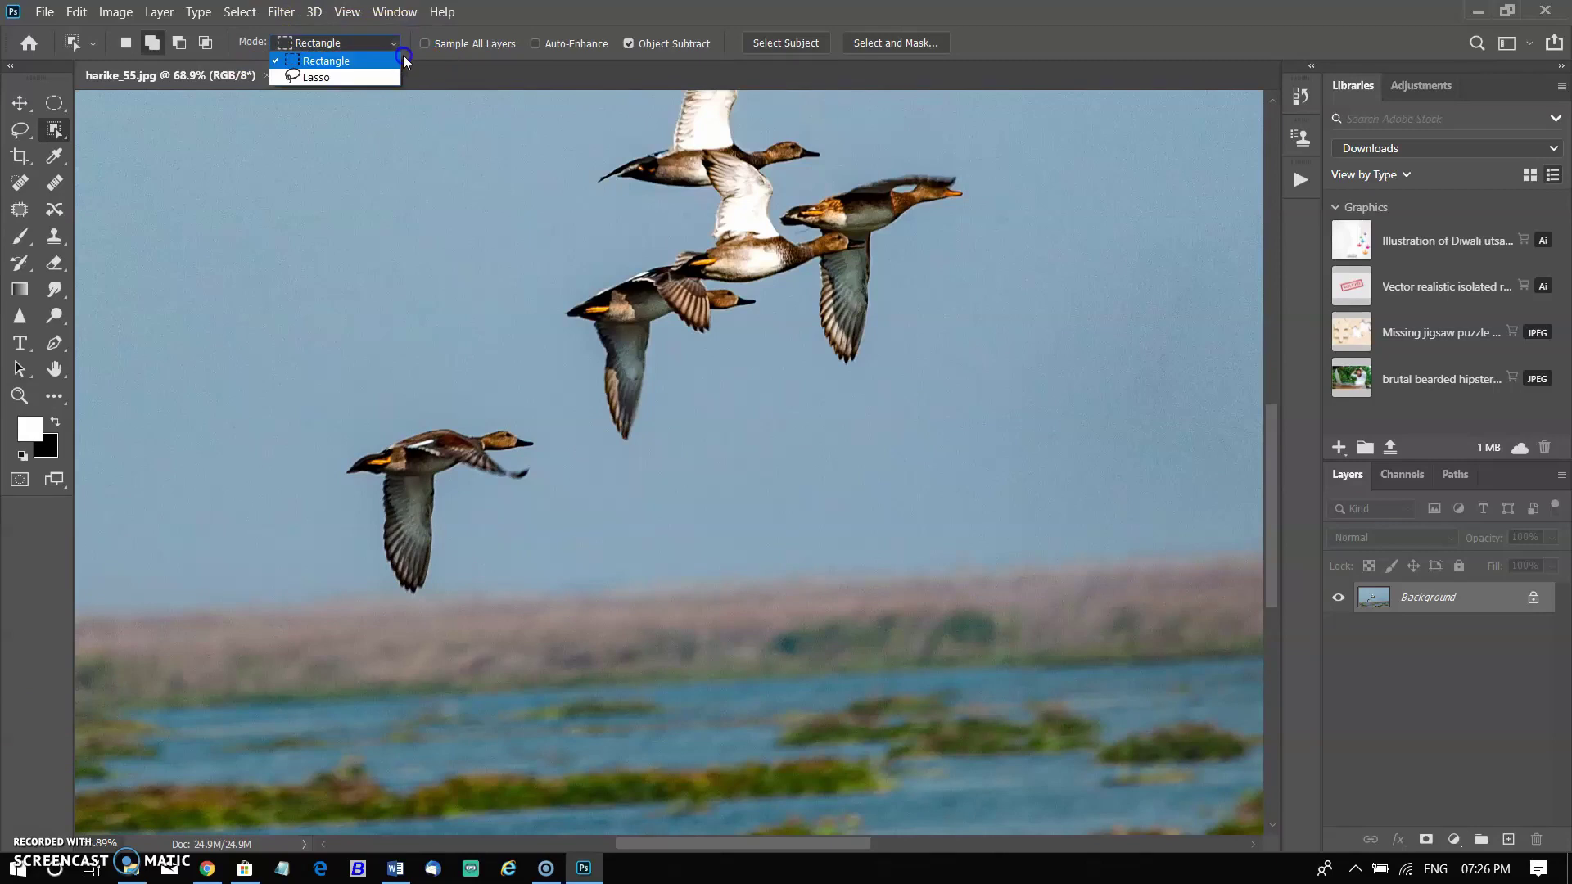
left_click(312, 78)
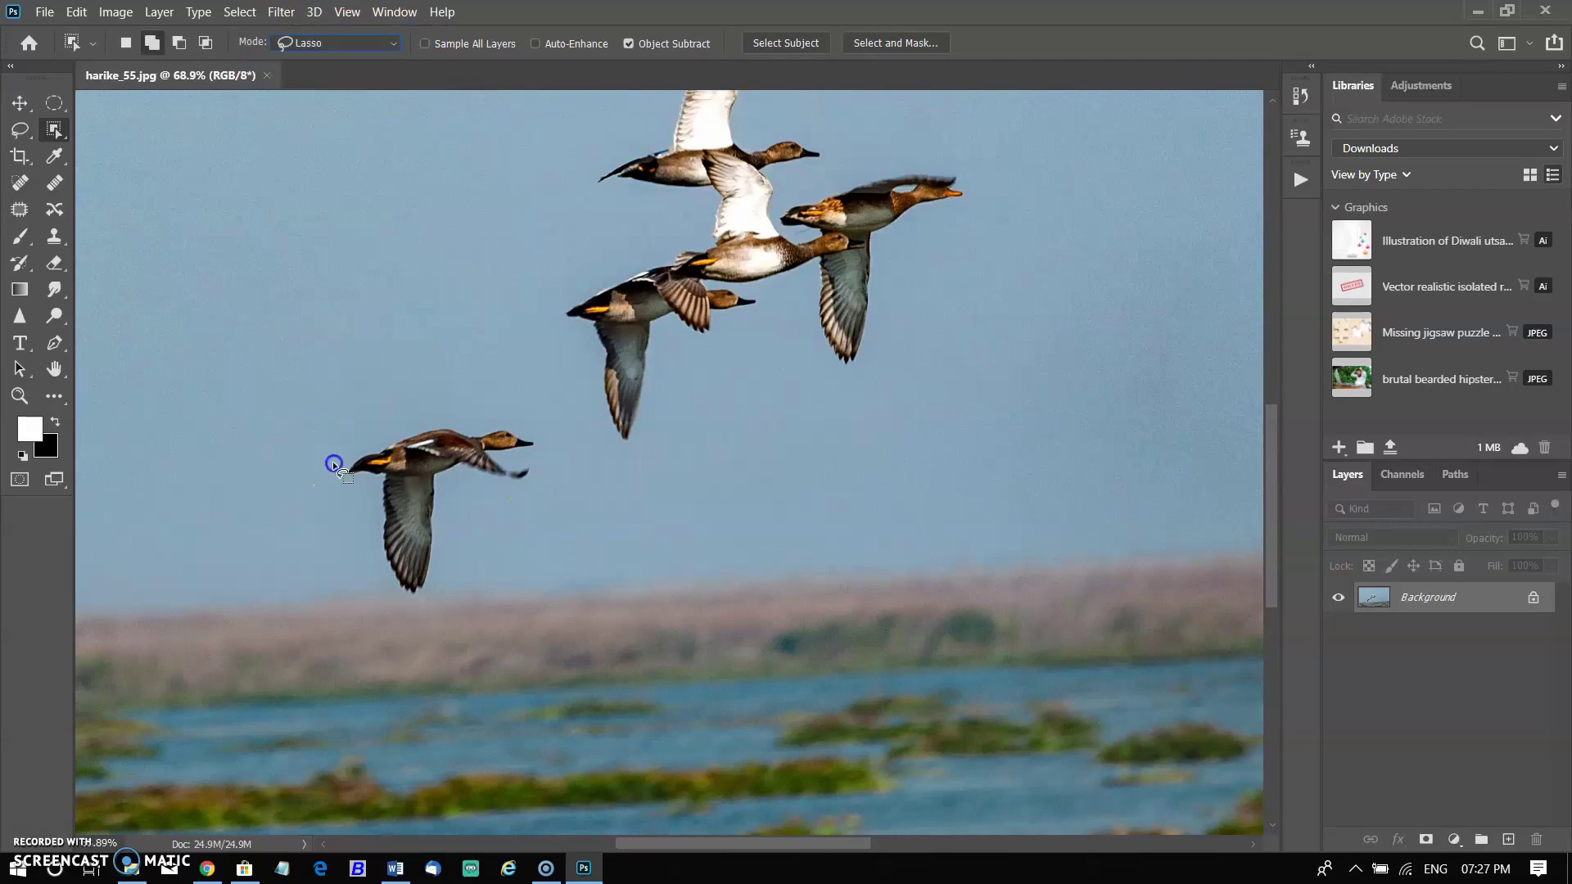
Lasso around the lower-left duck and trim away the area near its wingtip
mouse_move(333, 460)
left_mouse_down()
mouse_move(497, 411)
mouse_move(542, 449)
mouse_move(516, 455)
mouse_move(530, 466)
left_mouse_up()
mouse_move(447, 505)
left_mouse_down()
mouse_move(443, 589)
mouse_move(383, 581)
left_mouse_up()
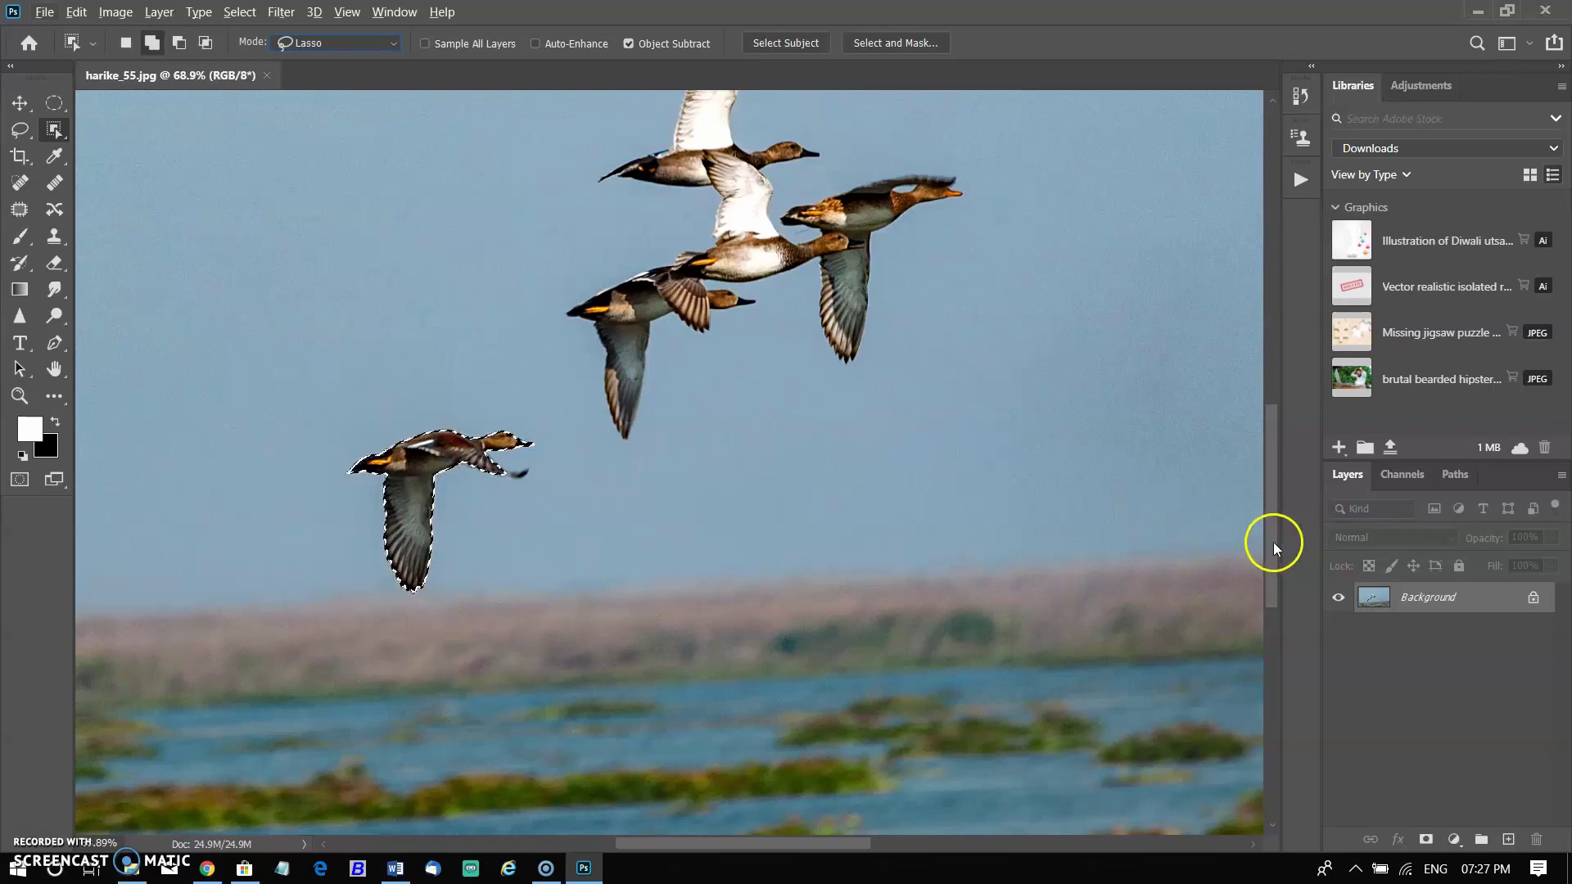
scroll(420, 529, "up", 4)
mouse_move(596, 371)
left_mouse_down()
mouse_move(634, 414)
mouse_move(692, 396)
mouse_move(611, 364)
left_mouse_up()
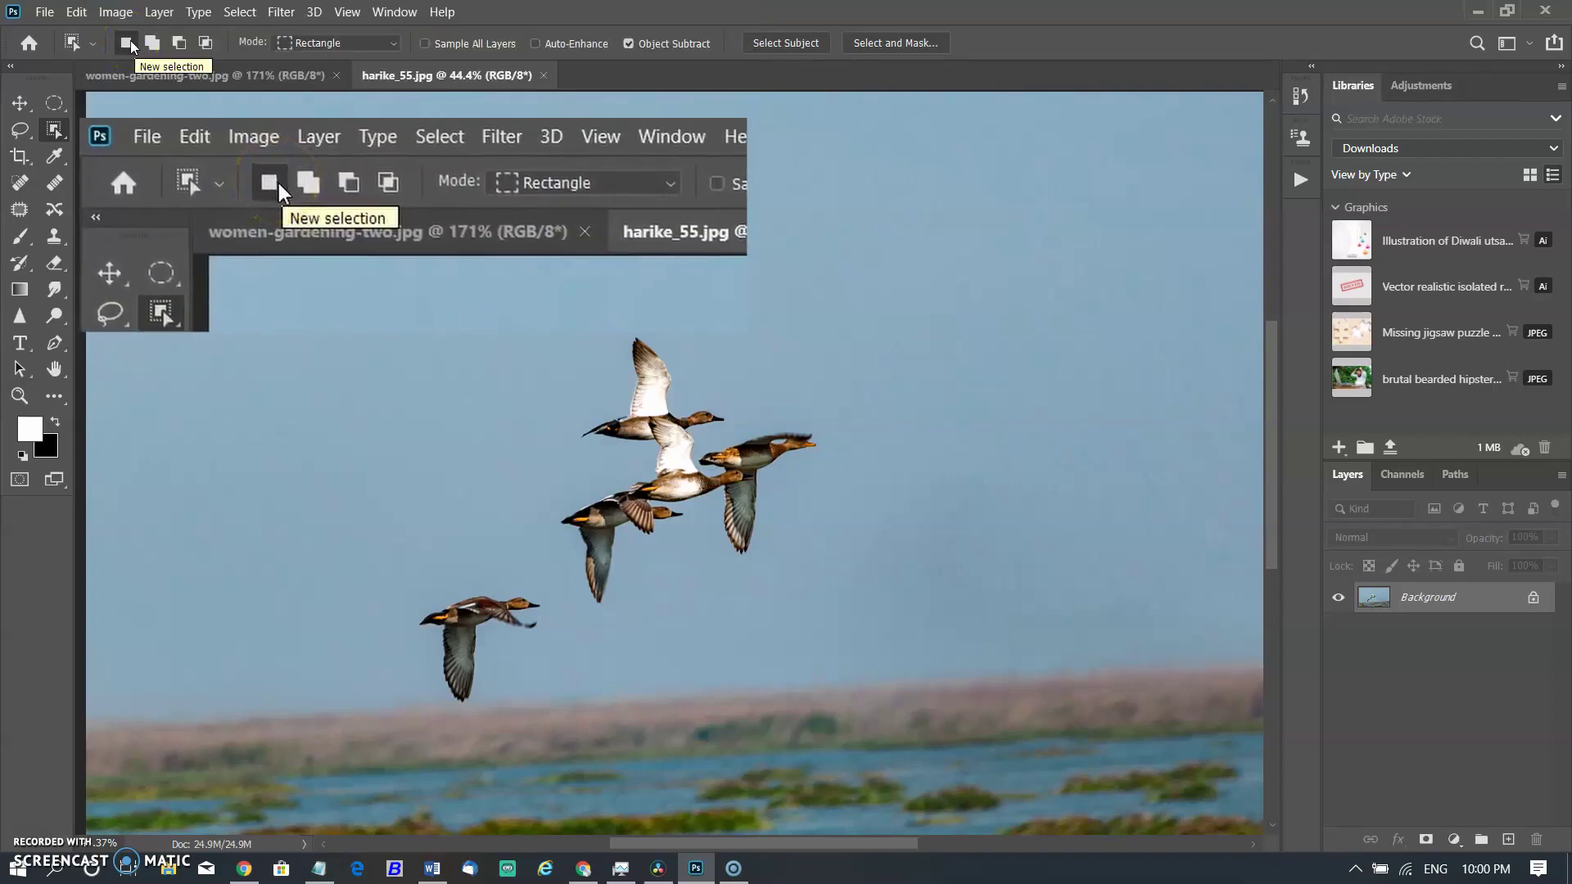
Switch to New selection and draw a fresh rectangle around the lower duck
left_click(381, 566)
left_click_drag(396, 570, 556, 729)
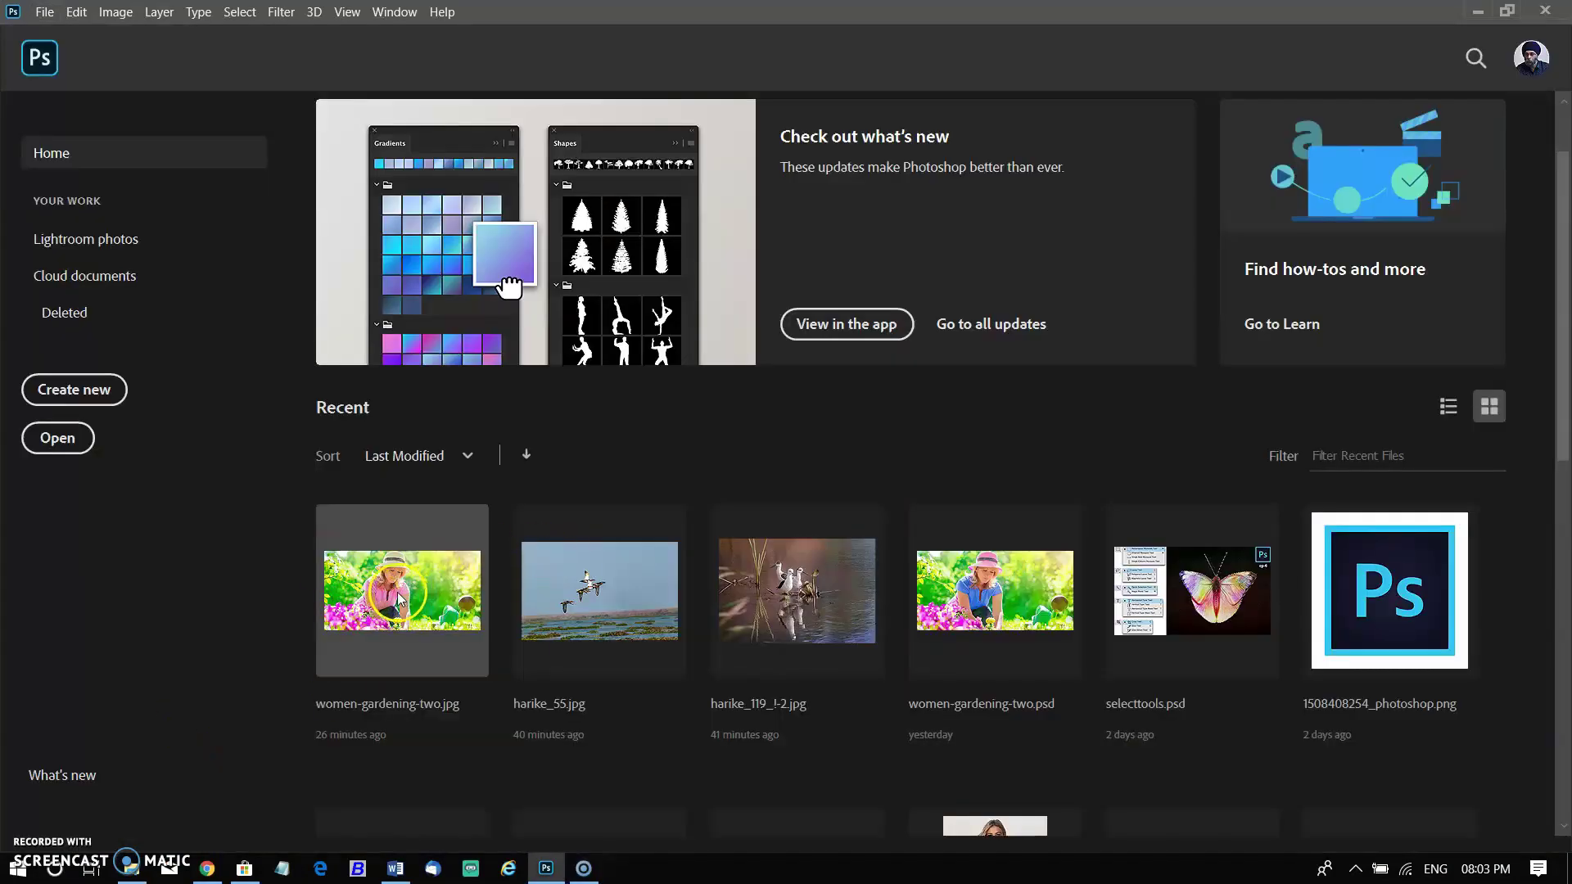
Open women-gardening-two.jpg, duplicate its Background layer with Ctrl+J, and run Select Subject
left_click(398, 600)
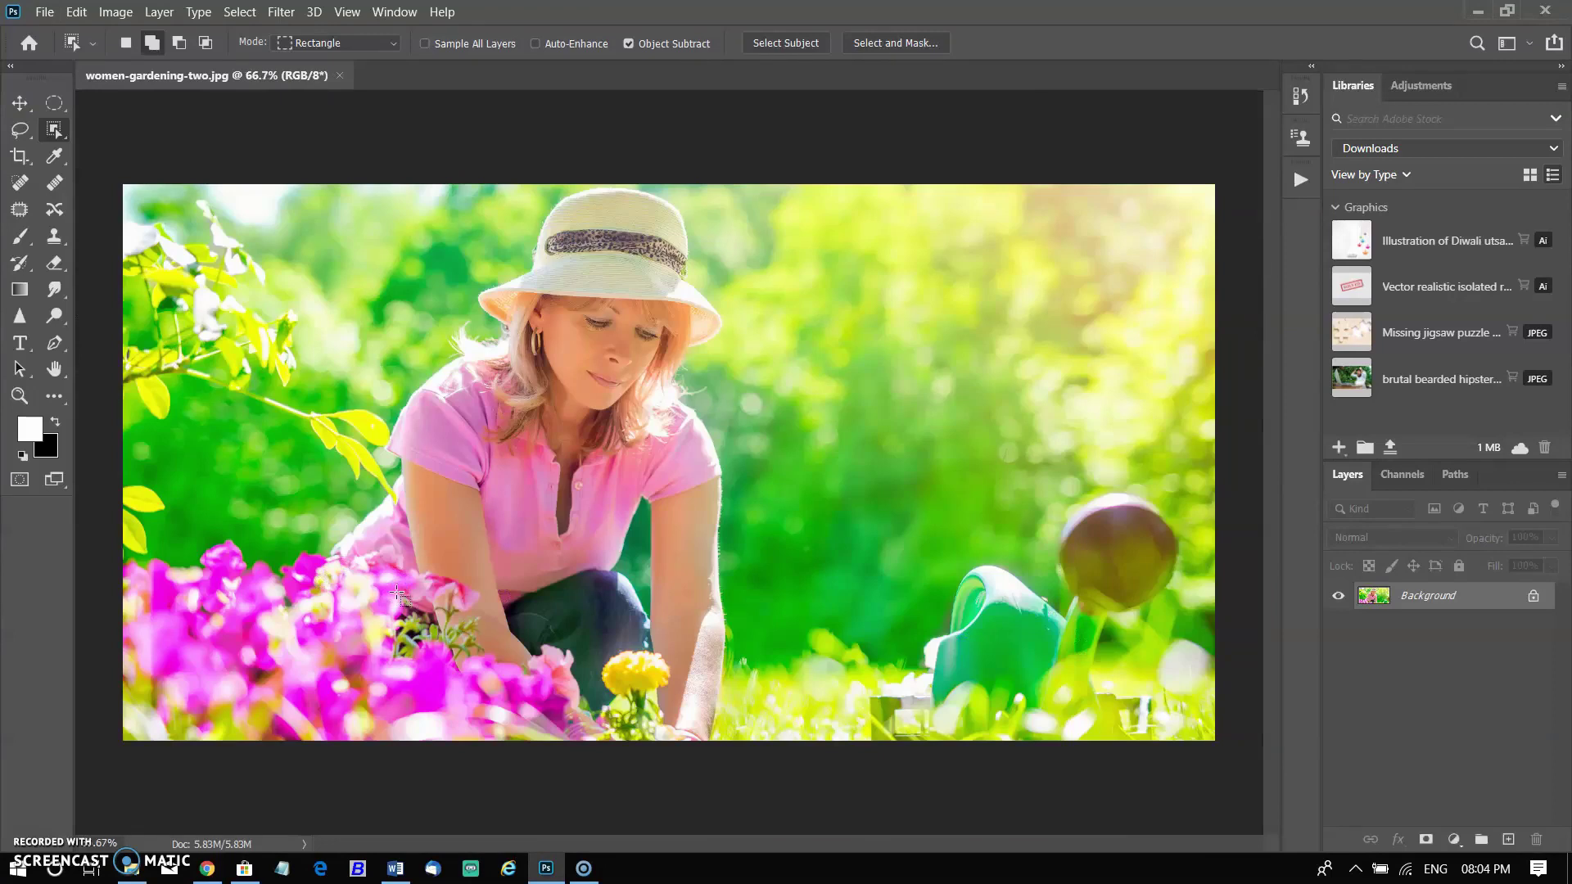
key("ctrl+j")
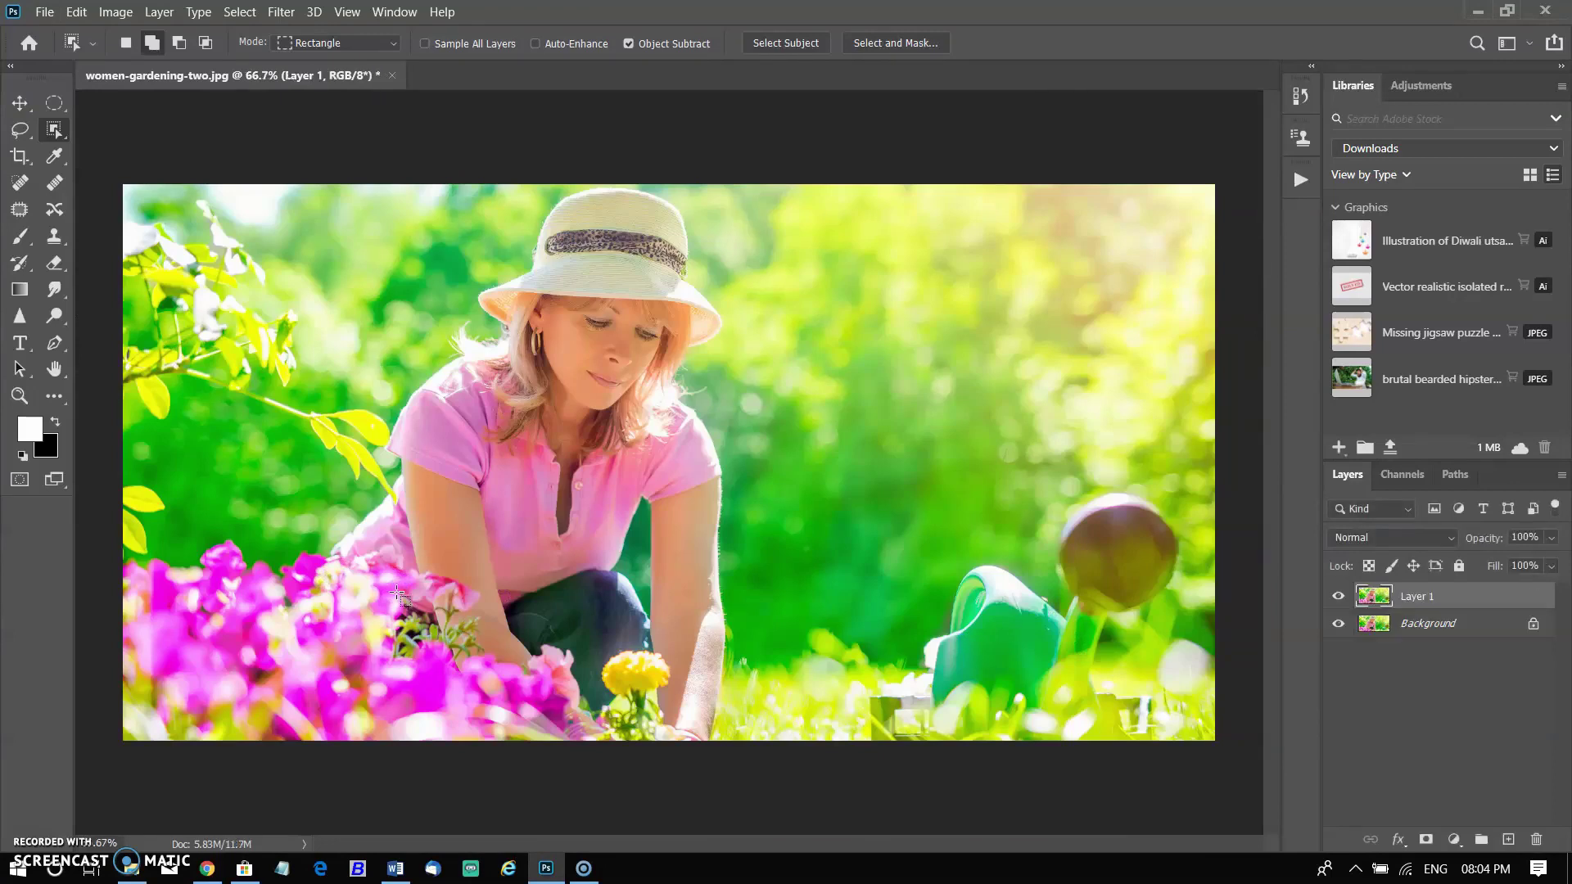
left_click(813, 44)
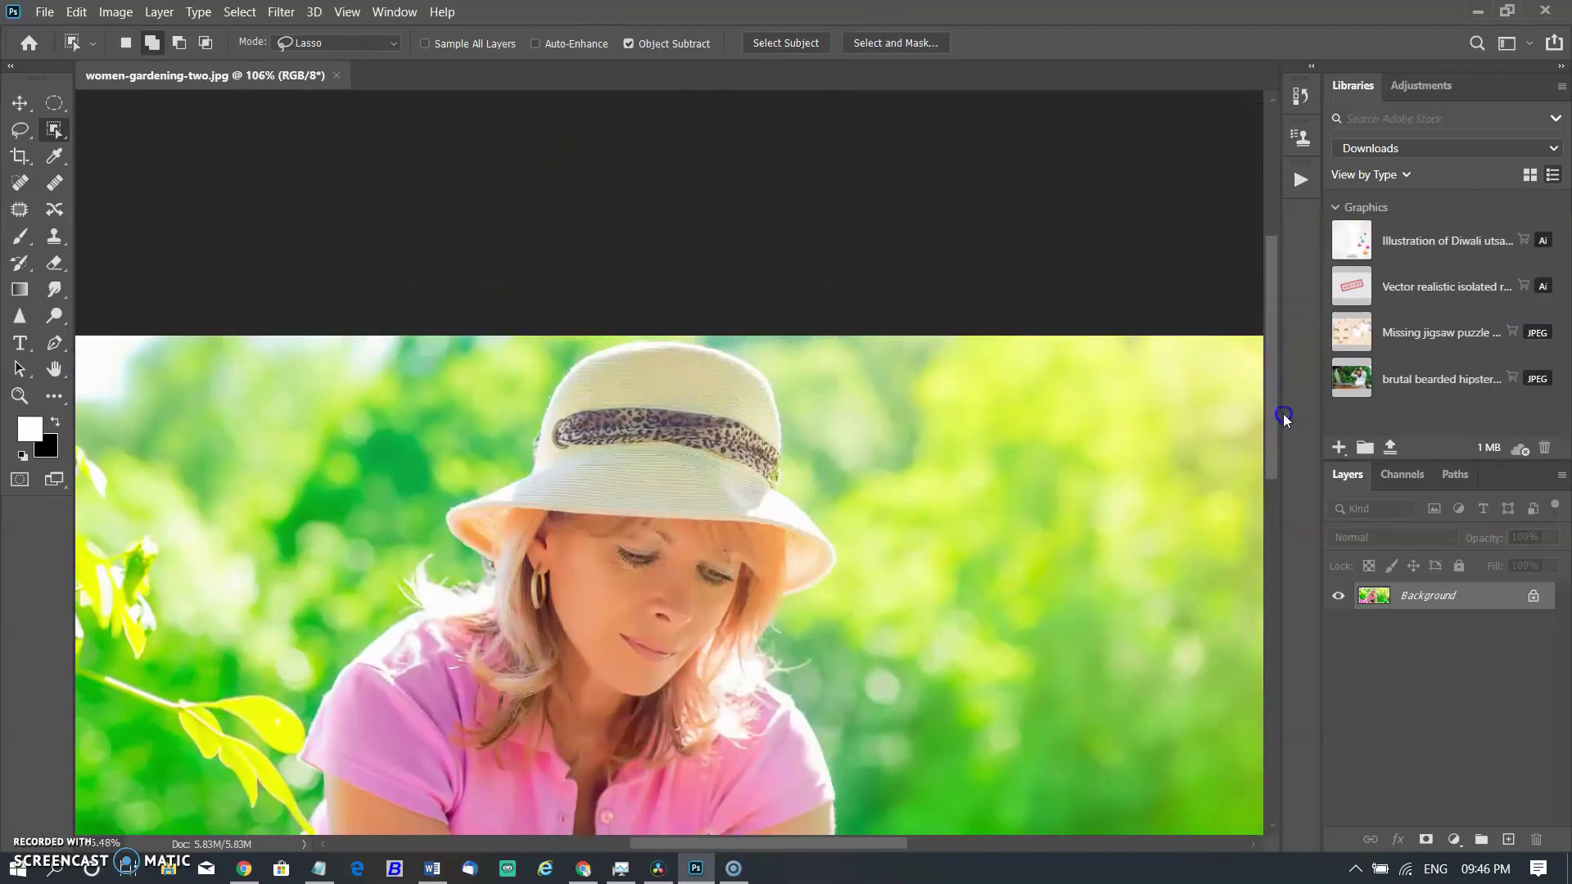
Select the woman's hat by dragging a box with the Object Selection Tool in Rectangle mode
scroll(805, 506, "up", 5)
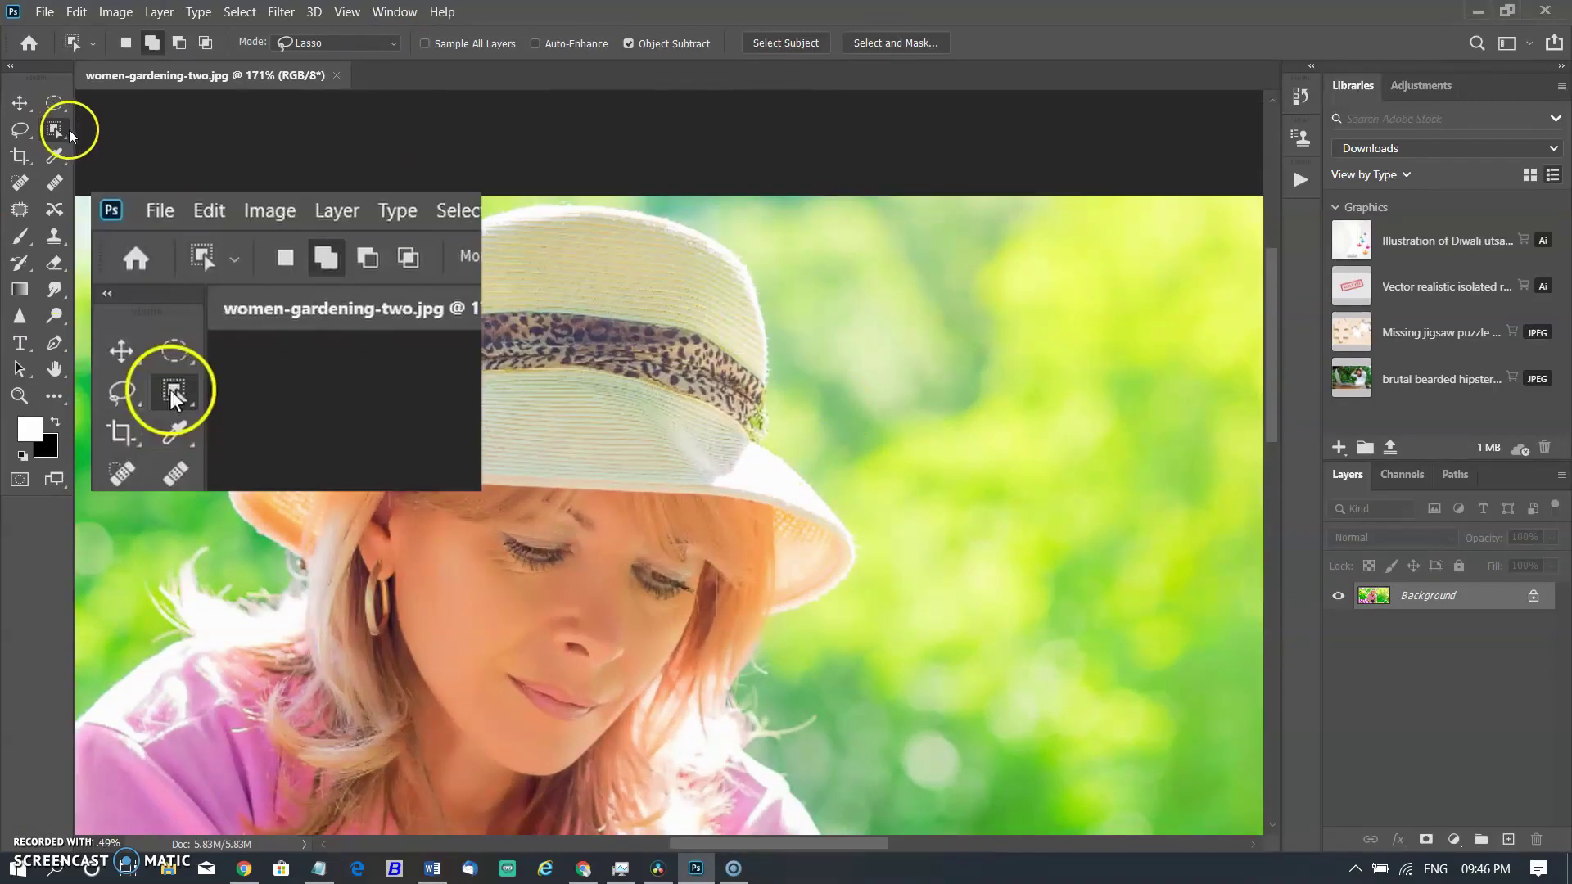
right_click(54, 130)
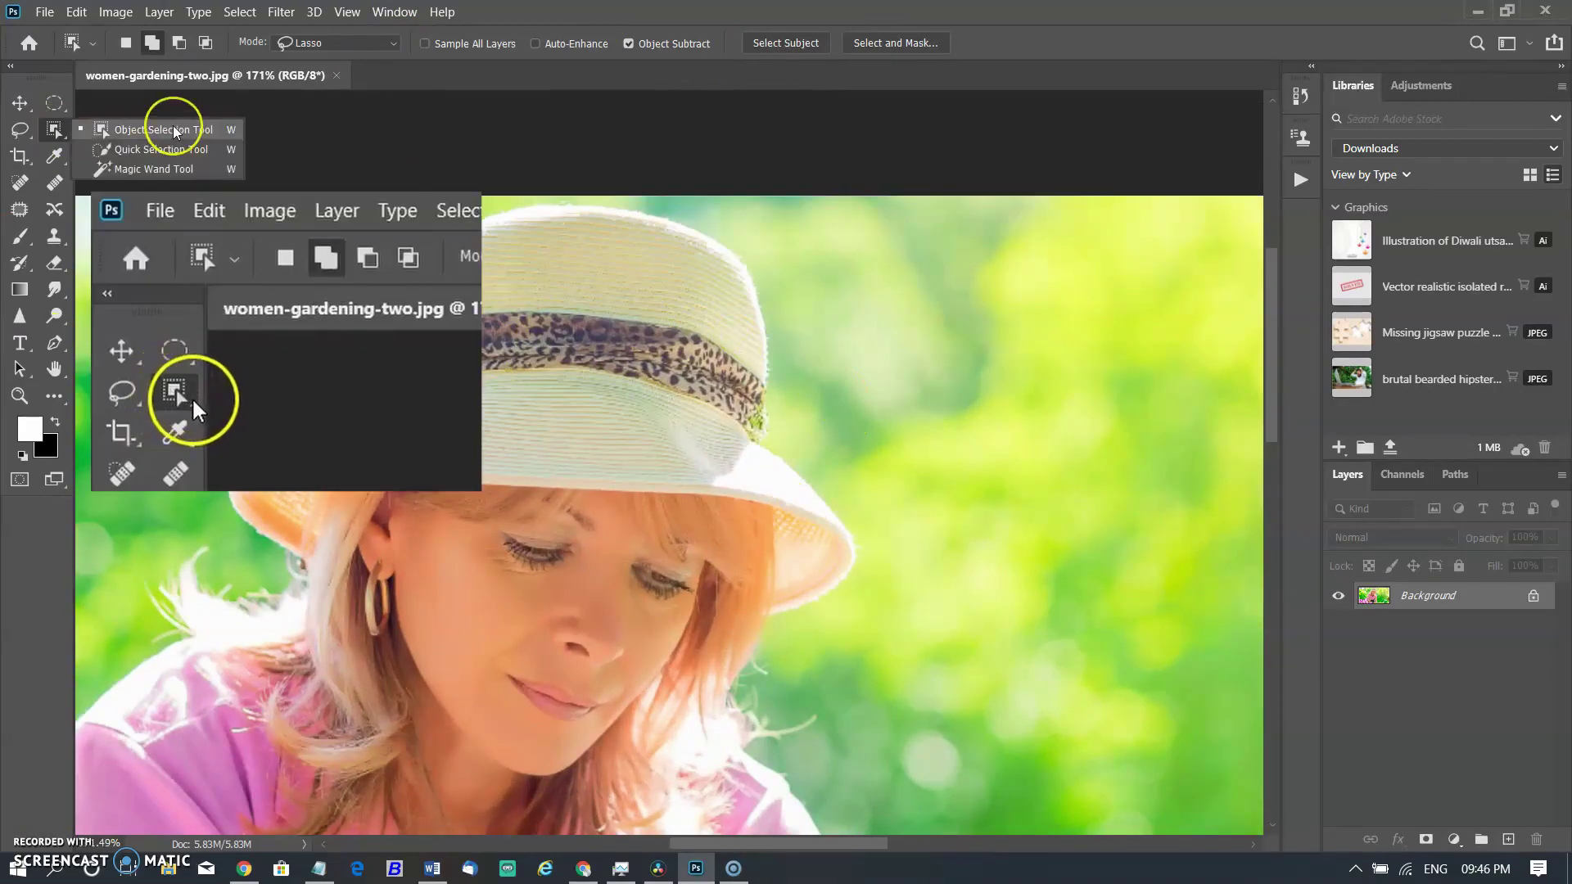
left_click(113, 129)
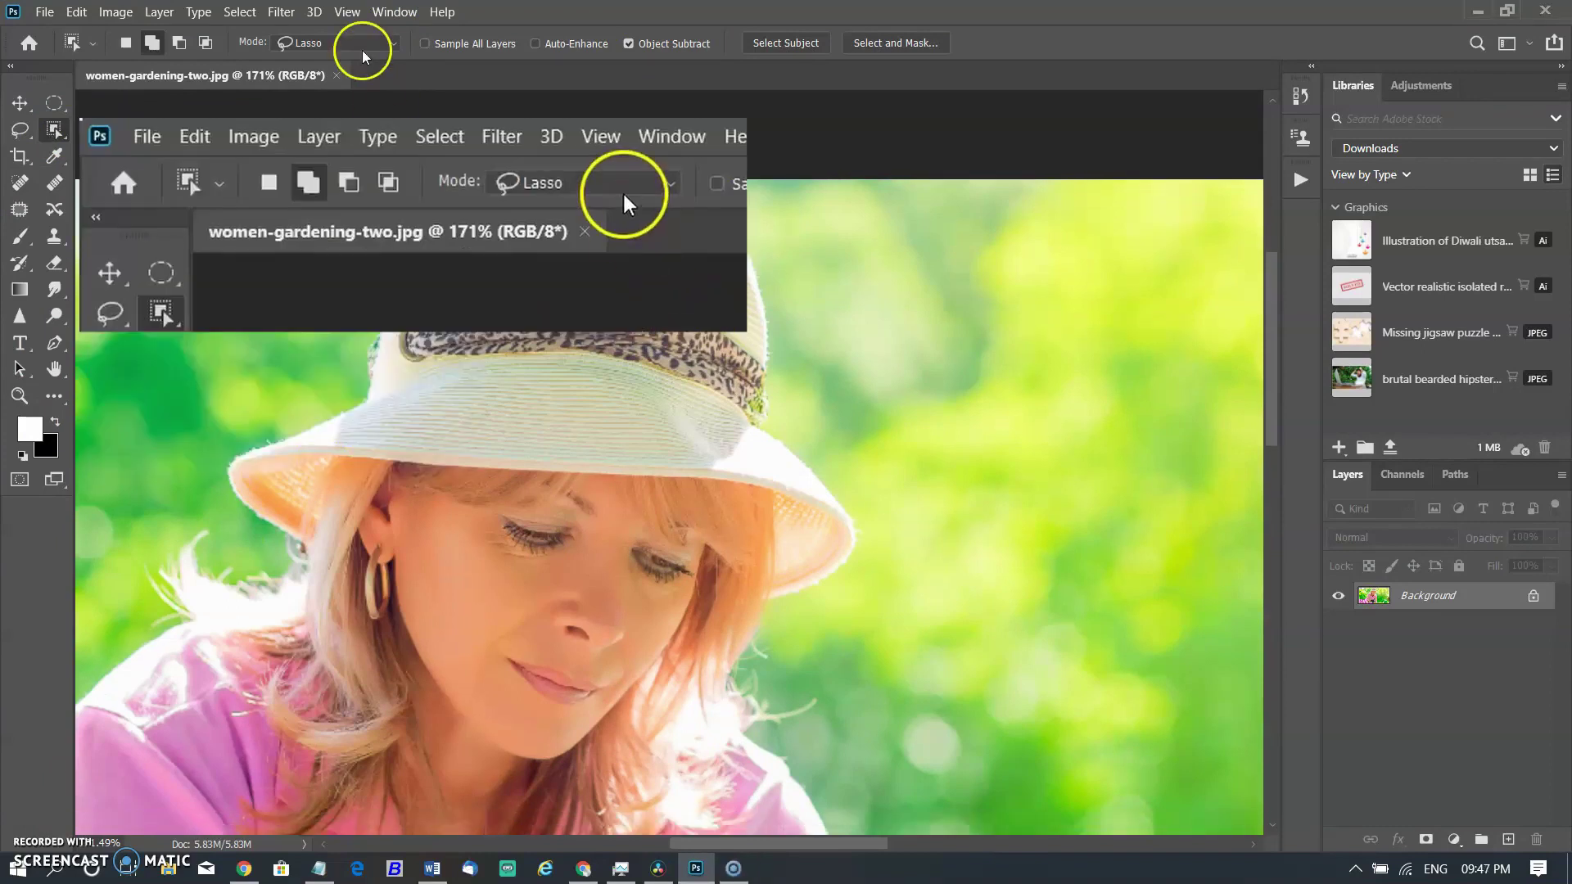
left_click(360, 42)
left_click(319, 52)
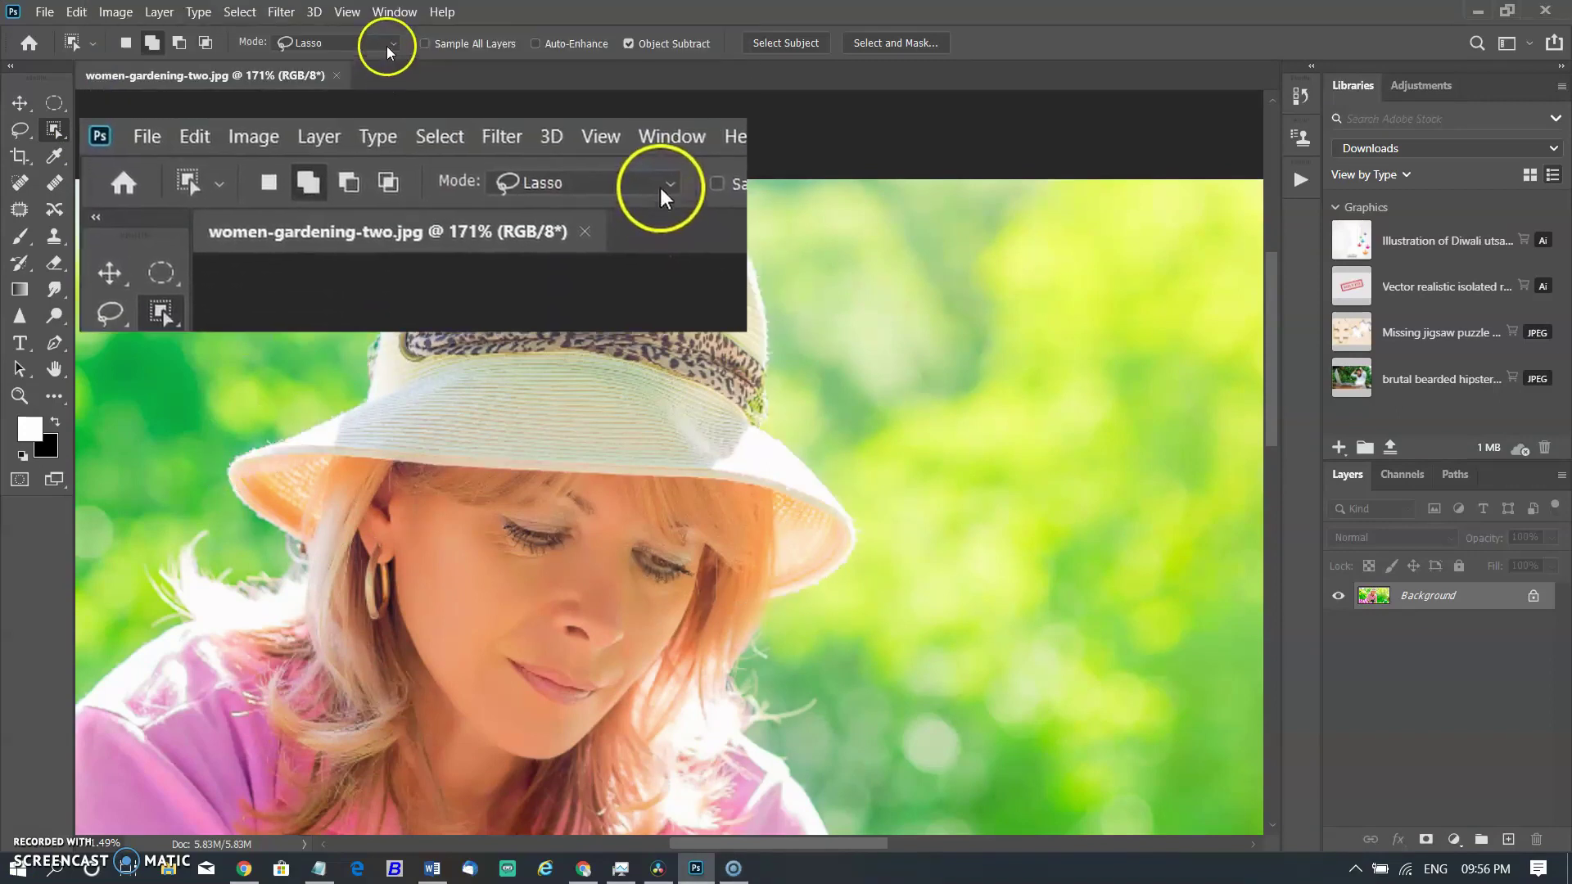
left_click(387, 44)
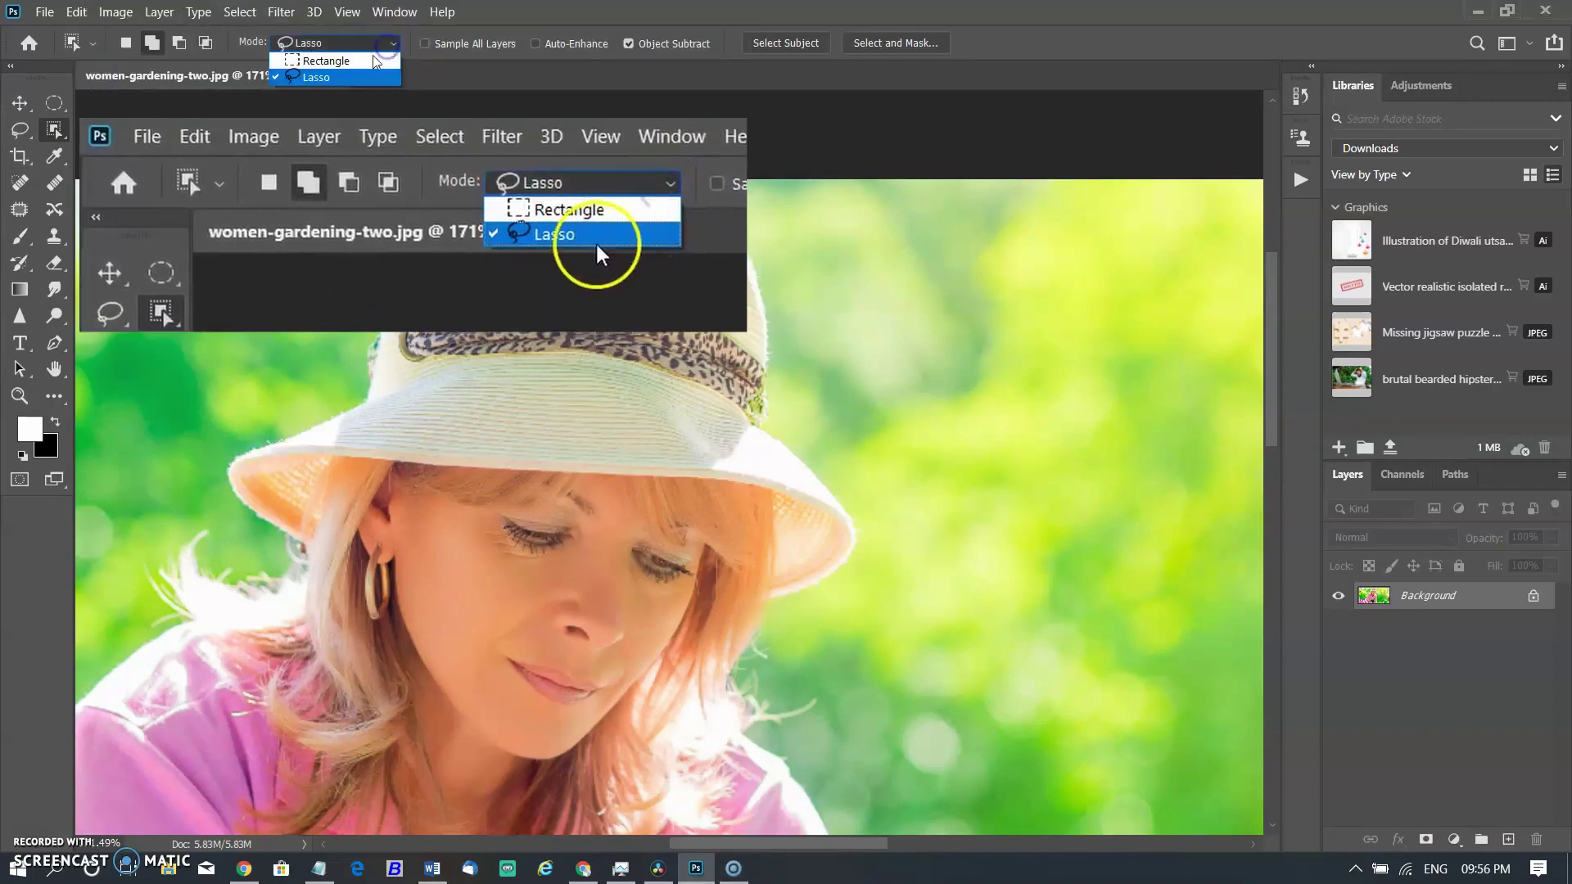
left_click(377, 61)
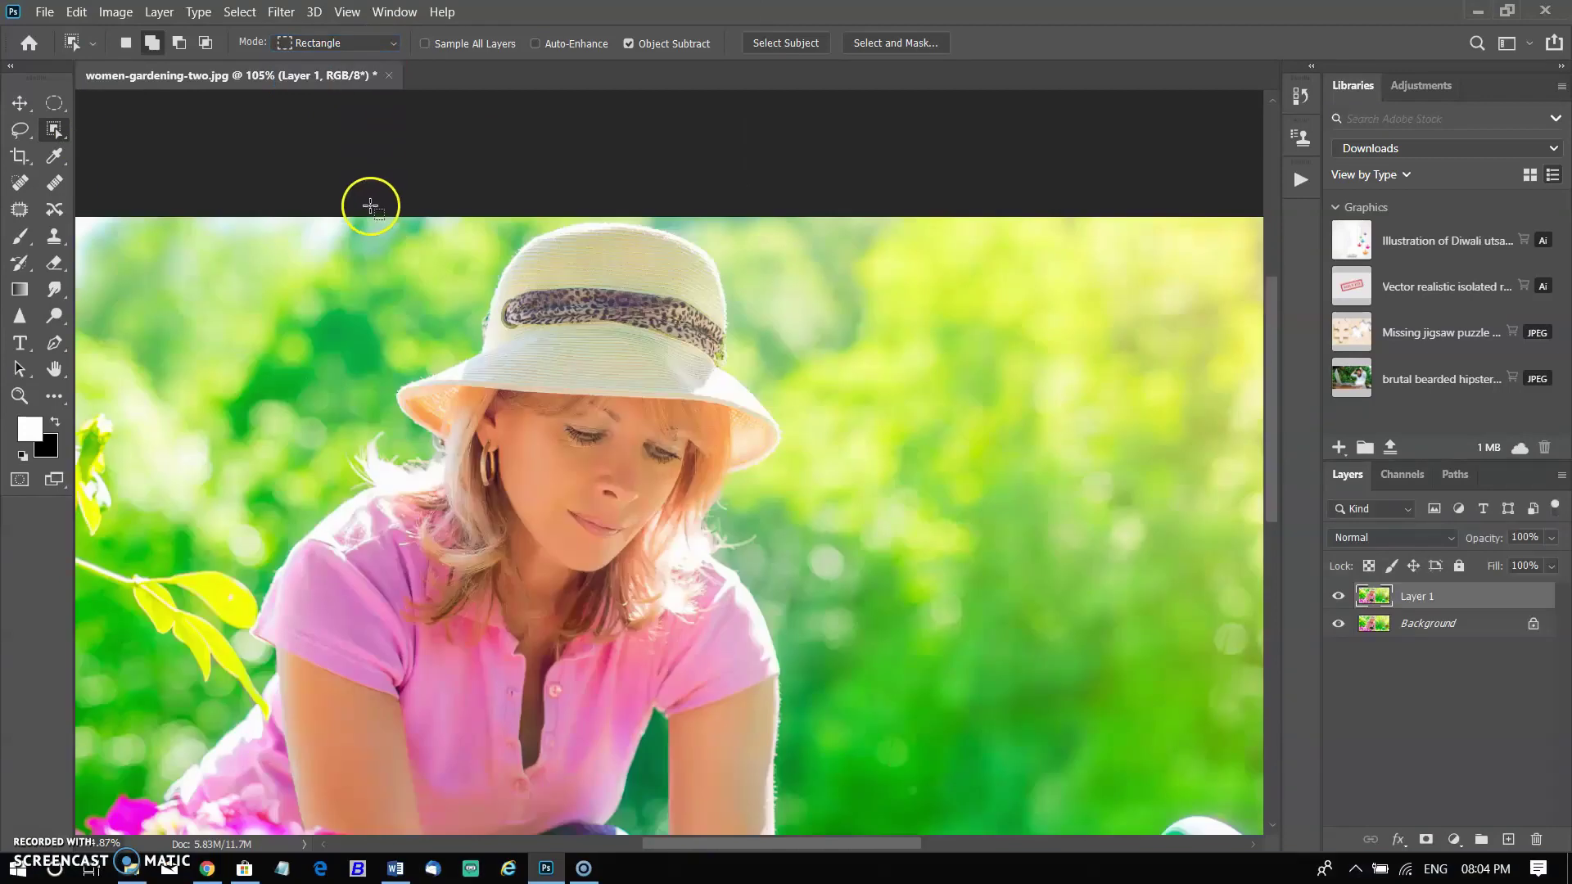
left_click_drag(366, 201, 846, 479)
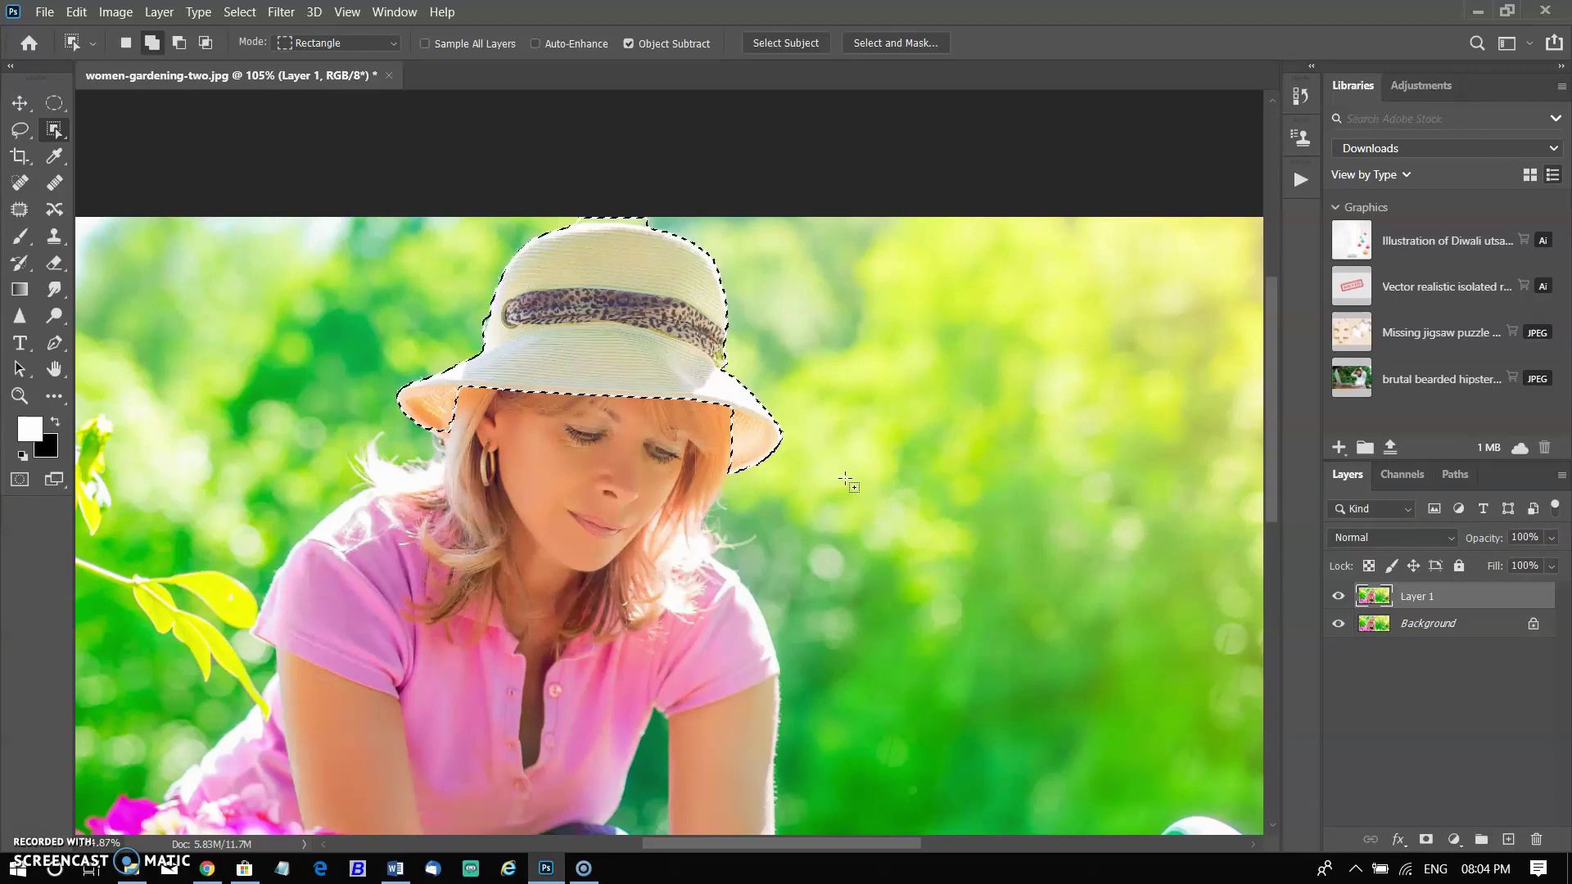
Zoom in on the hat and open Select and Mask for the hat selection
left_click(828, 186)
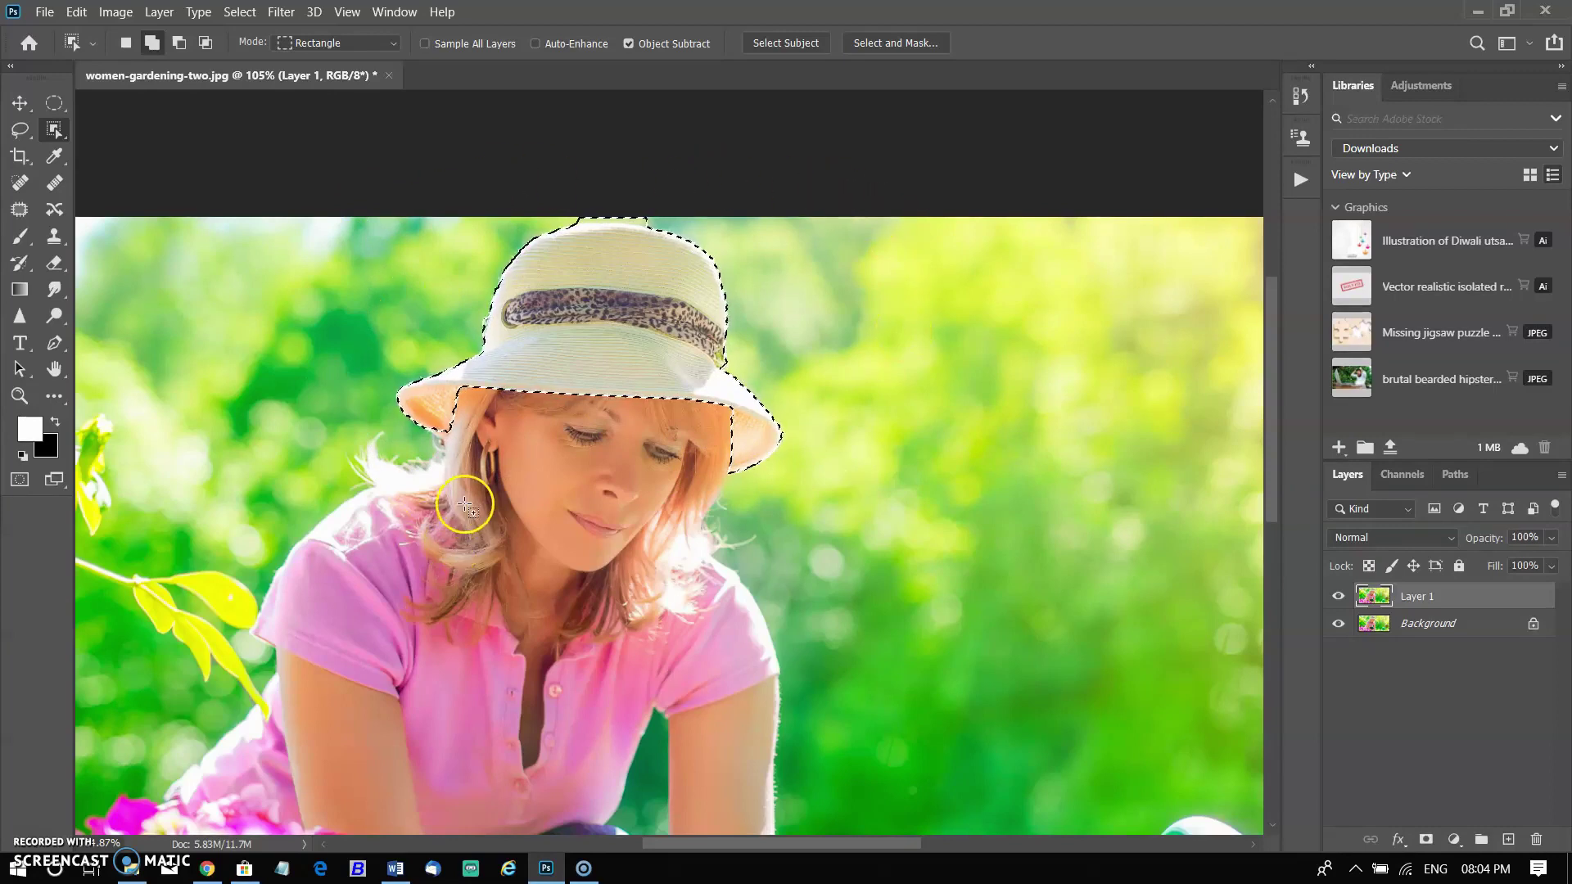
left_click_drag(456, 502, 453, 443)
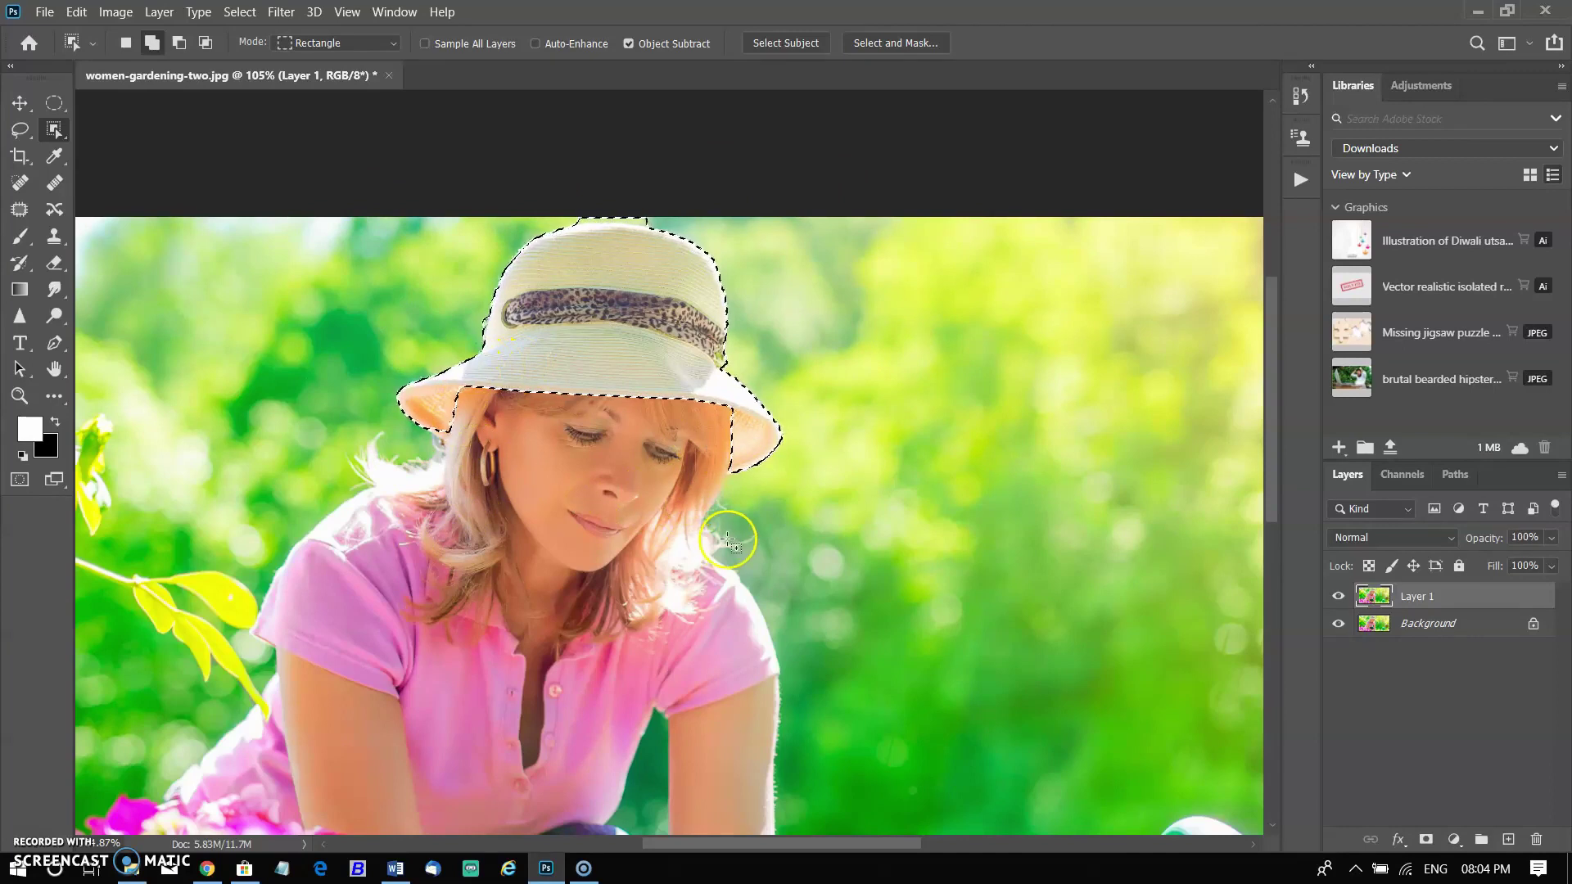
scroll(677, 353, "up", 2)
left_click(895, 43)
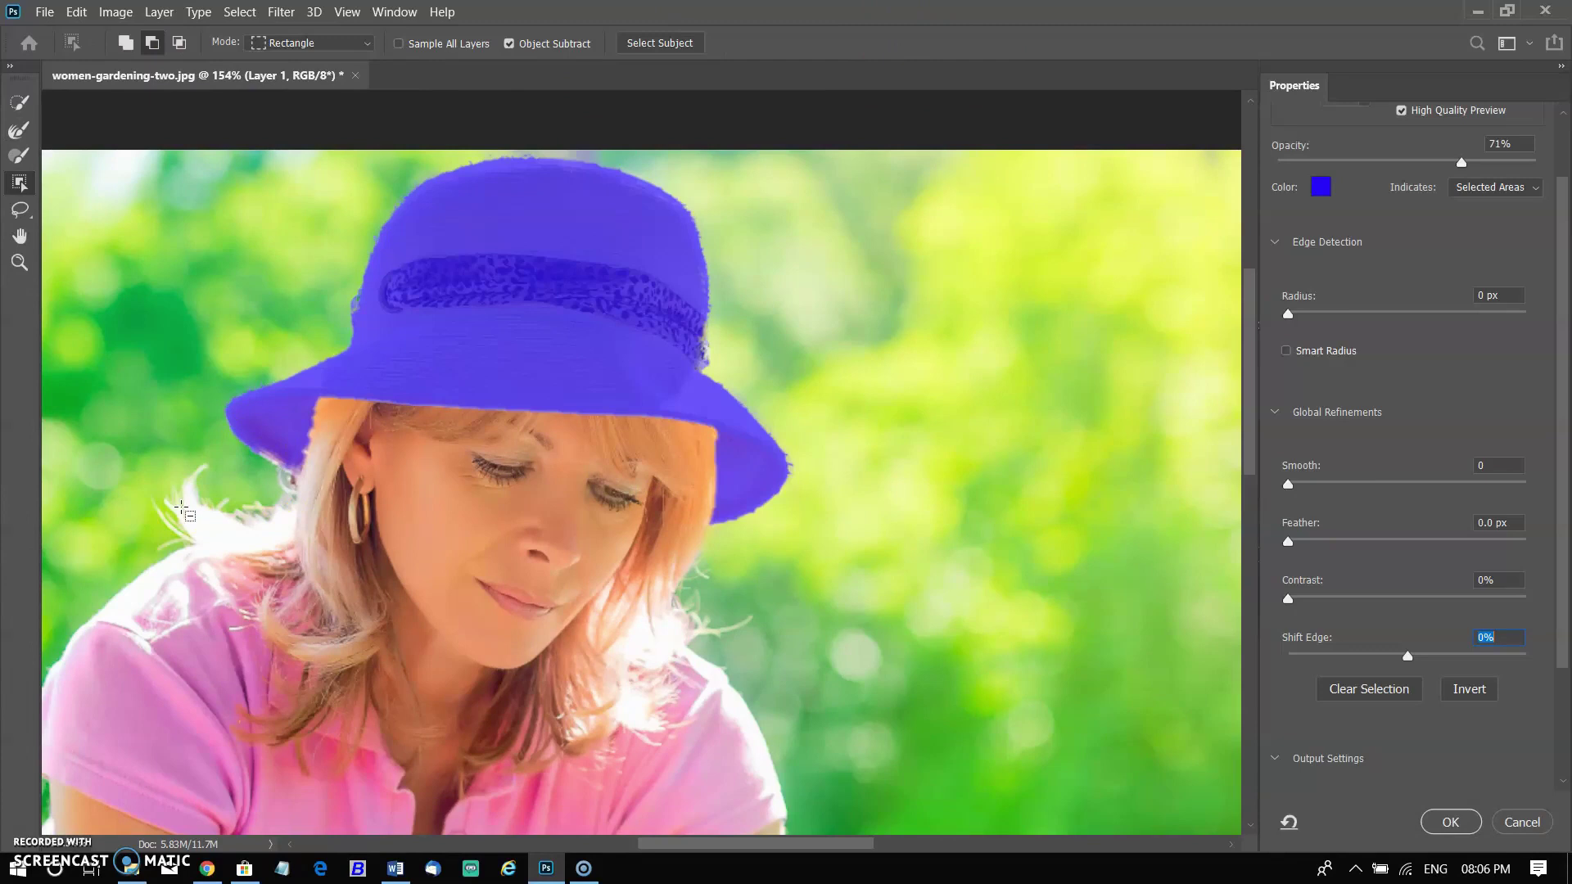
Refine the hat brim's edge with the Refine Edge Brush and output to a new layer with layer mask
left_click(19, 131)
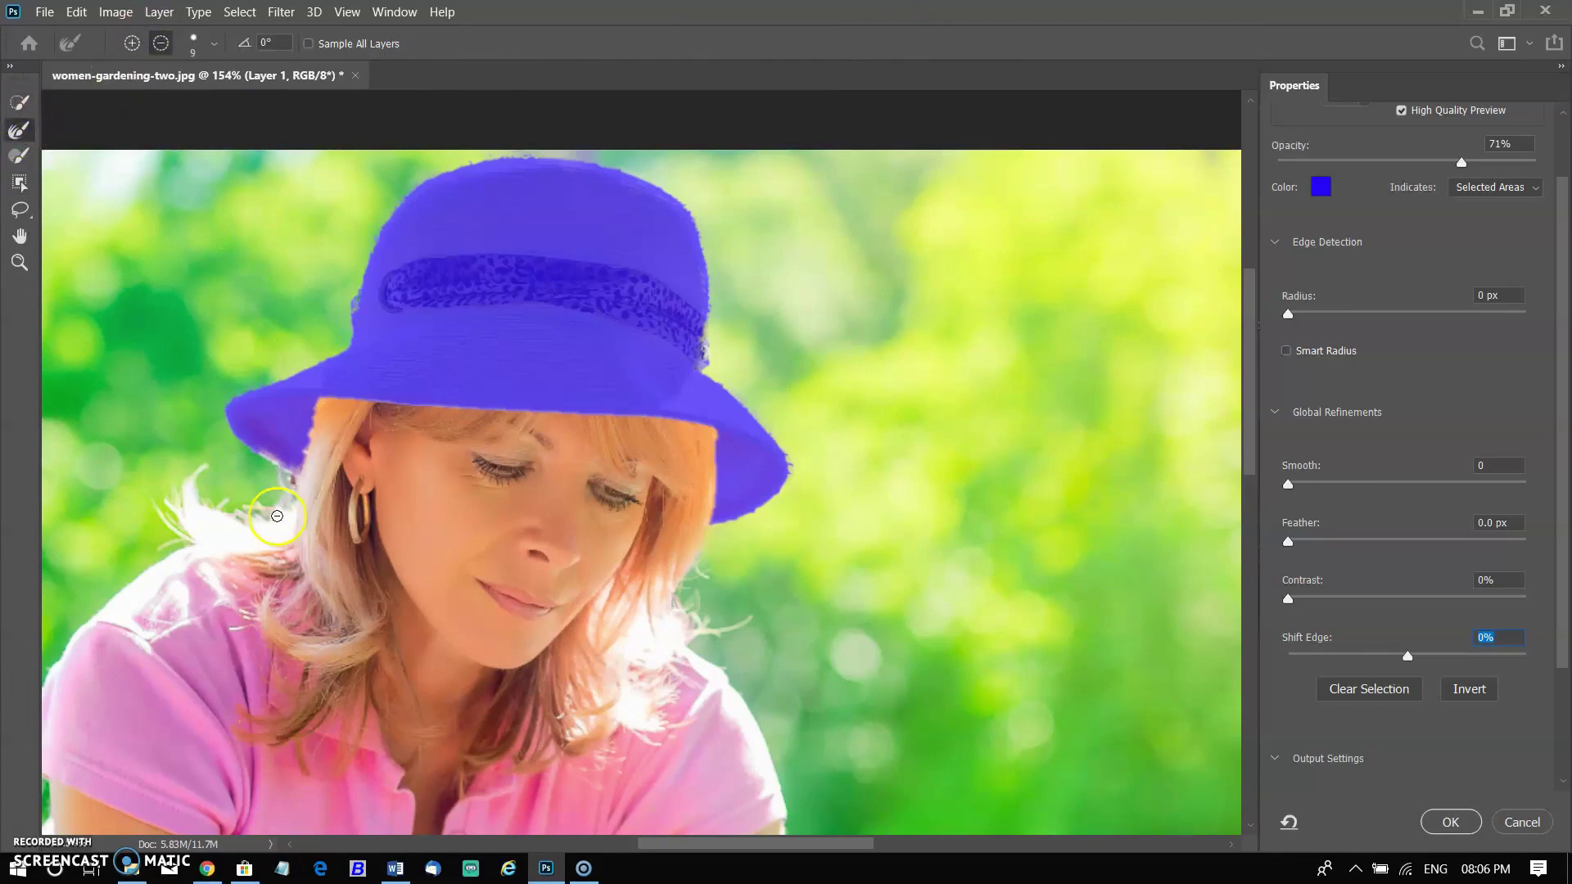
key("b")
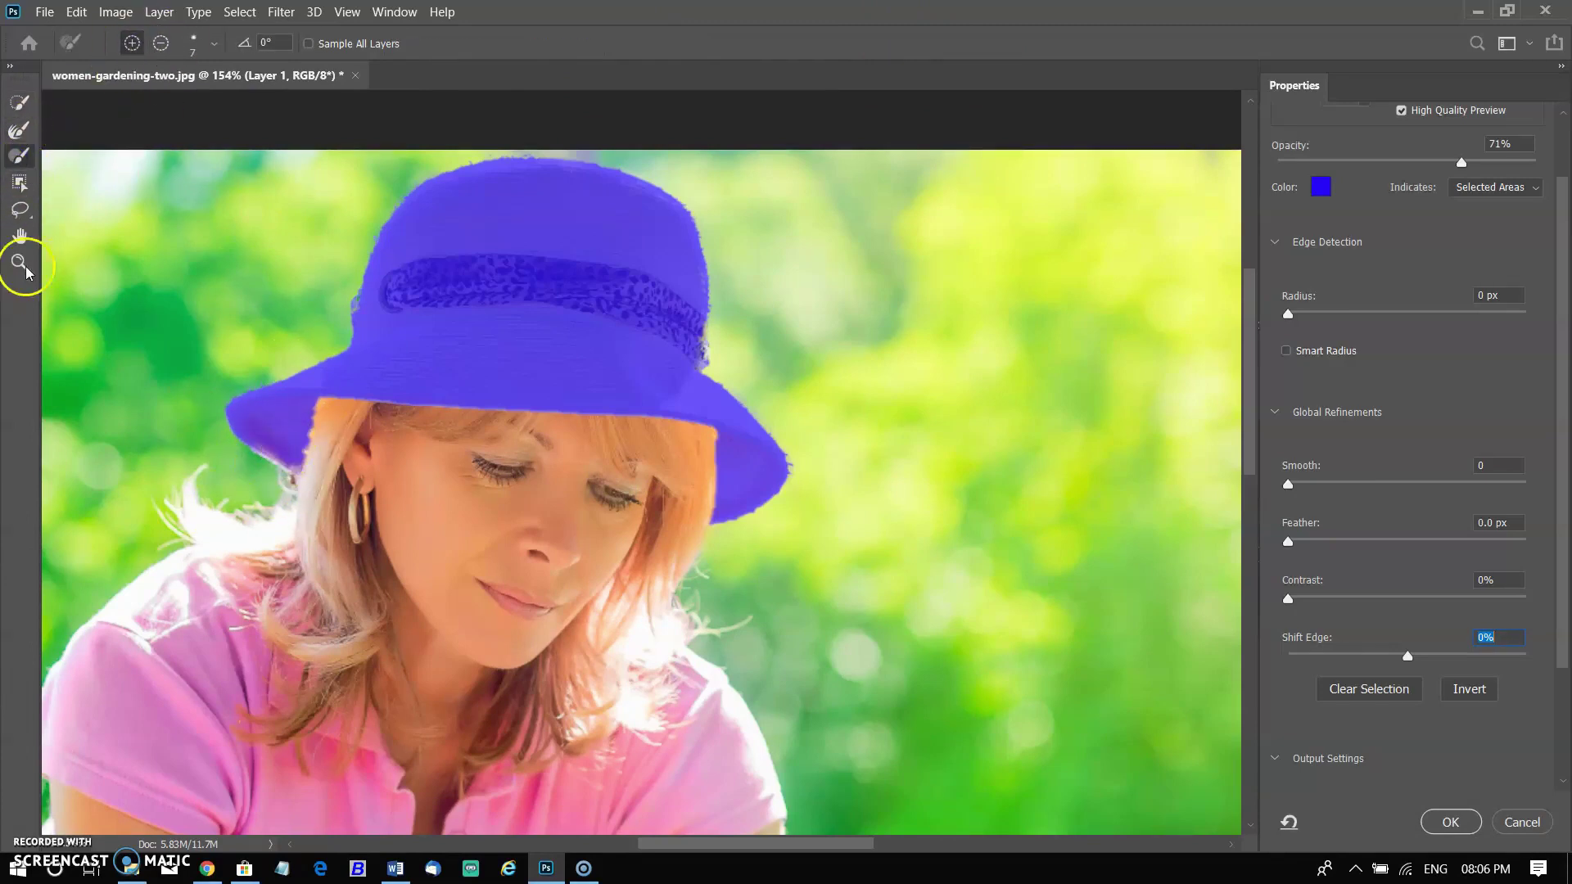
left_click(262, 454)
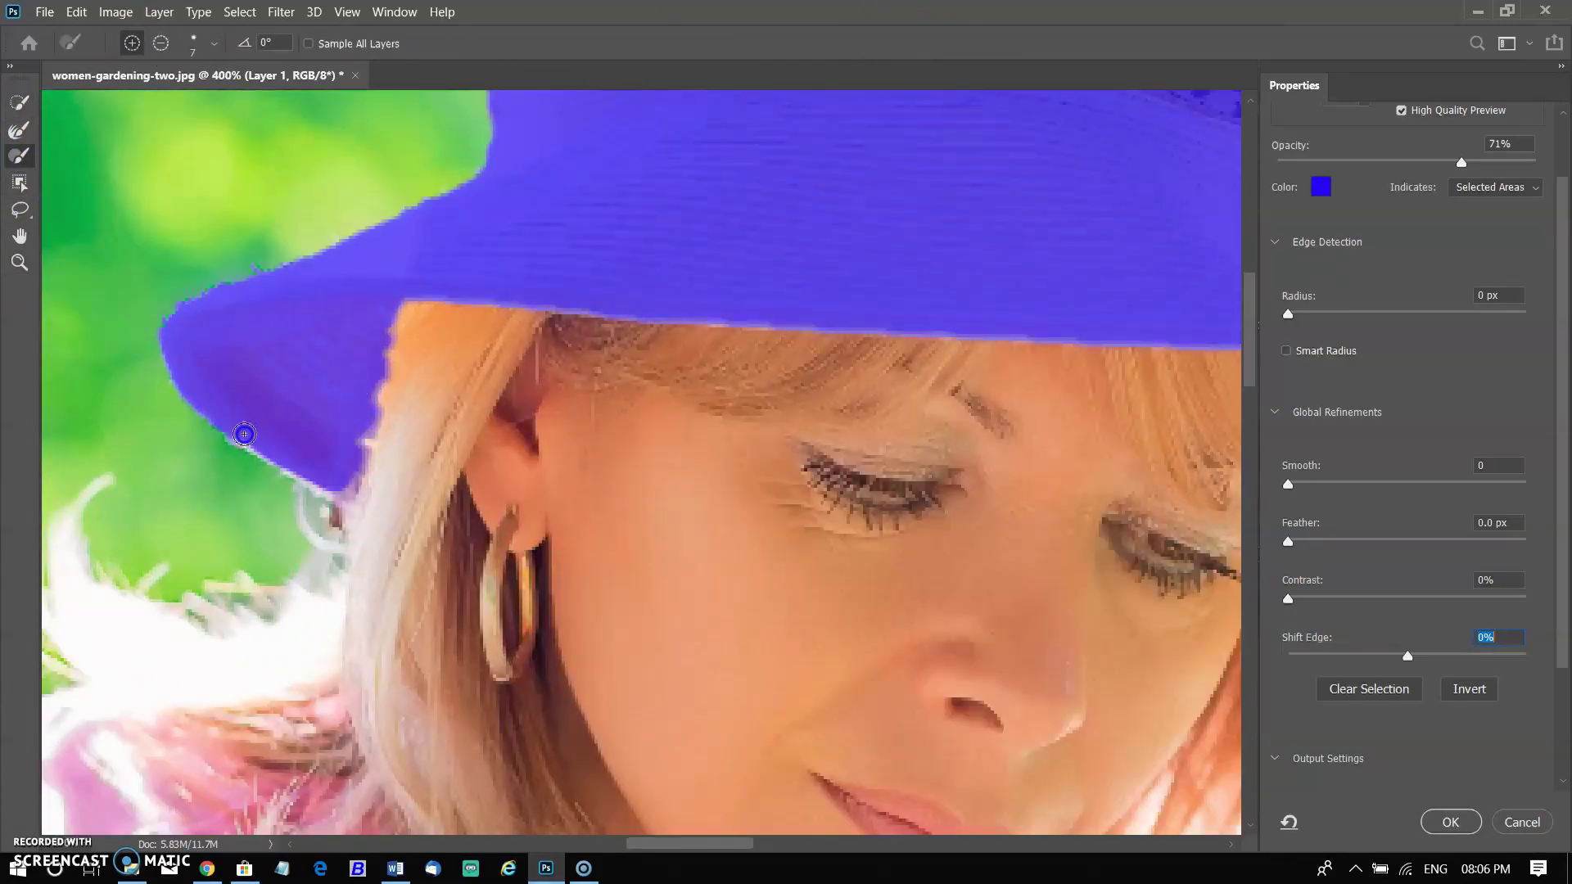
left_click(20, 130)
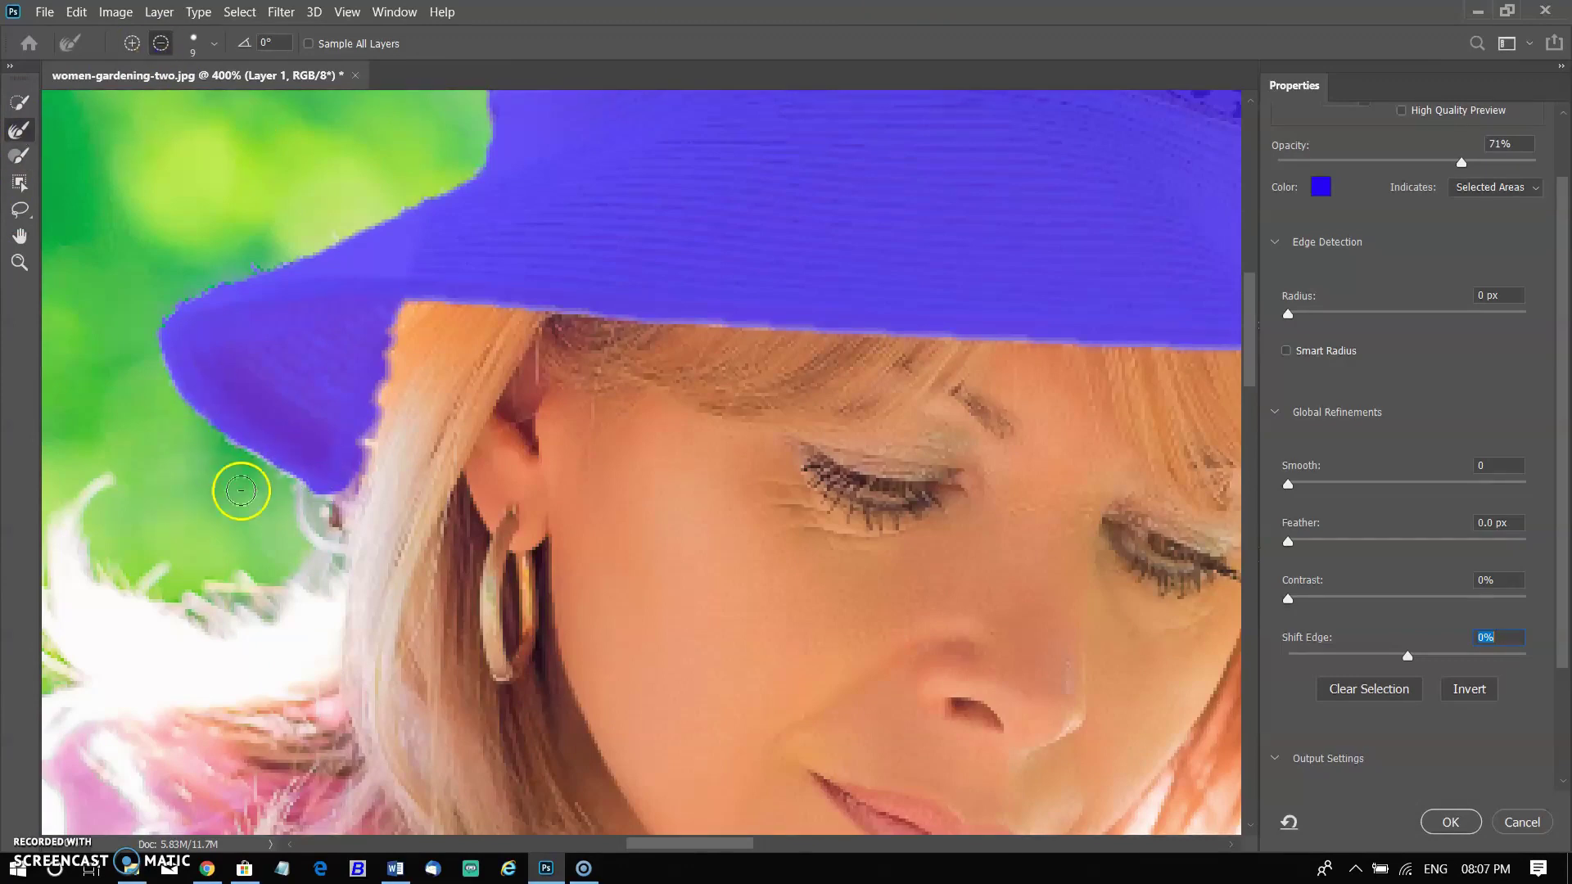
mouse_move(238, 450)
left_mouse_down()
mouse_move(379, 456)
mouse_move(293, 497)
left_mouse_up()
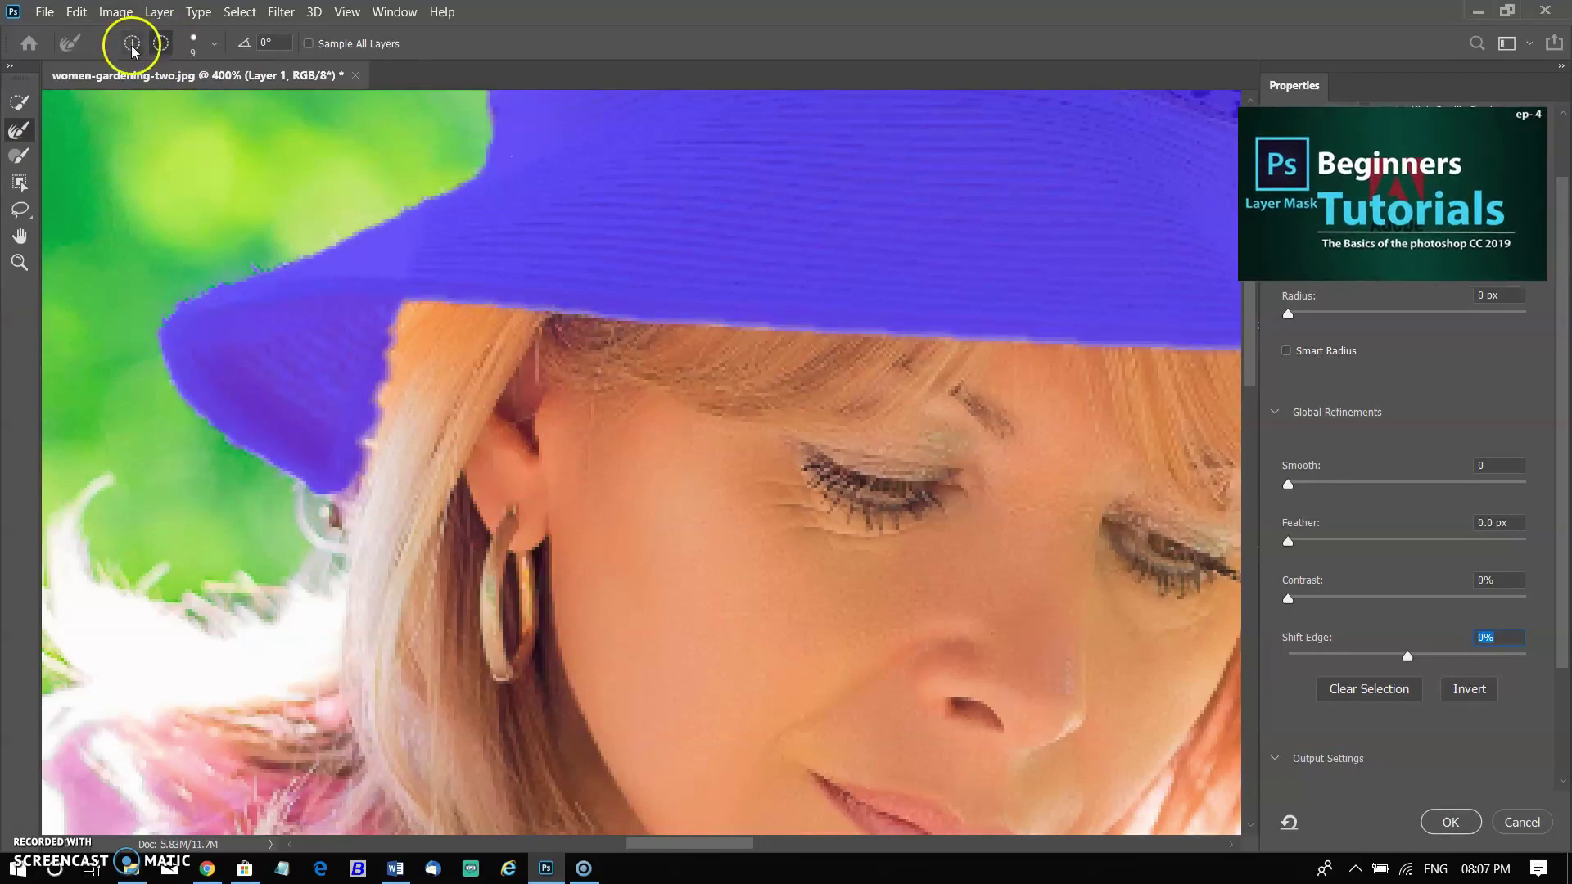
scroll(1544, 642, "down", 3)
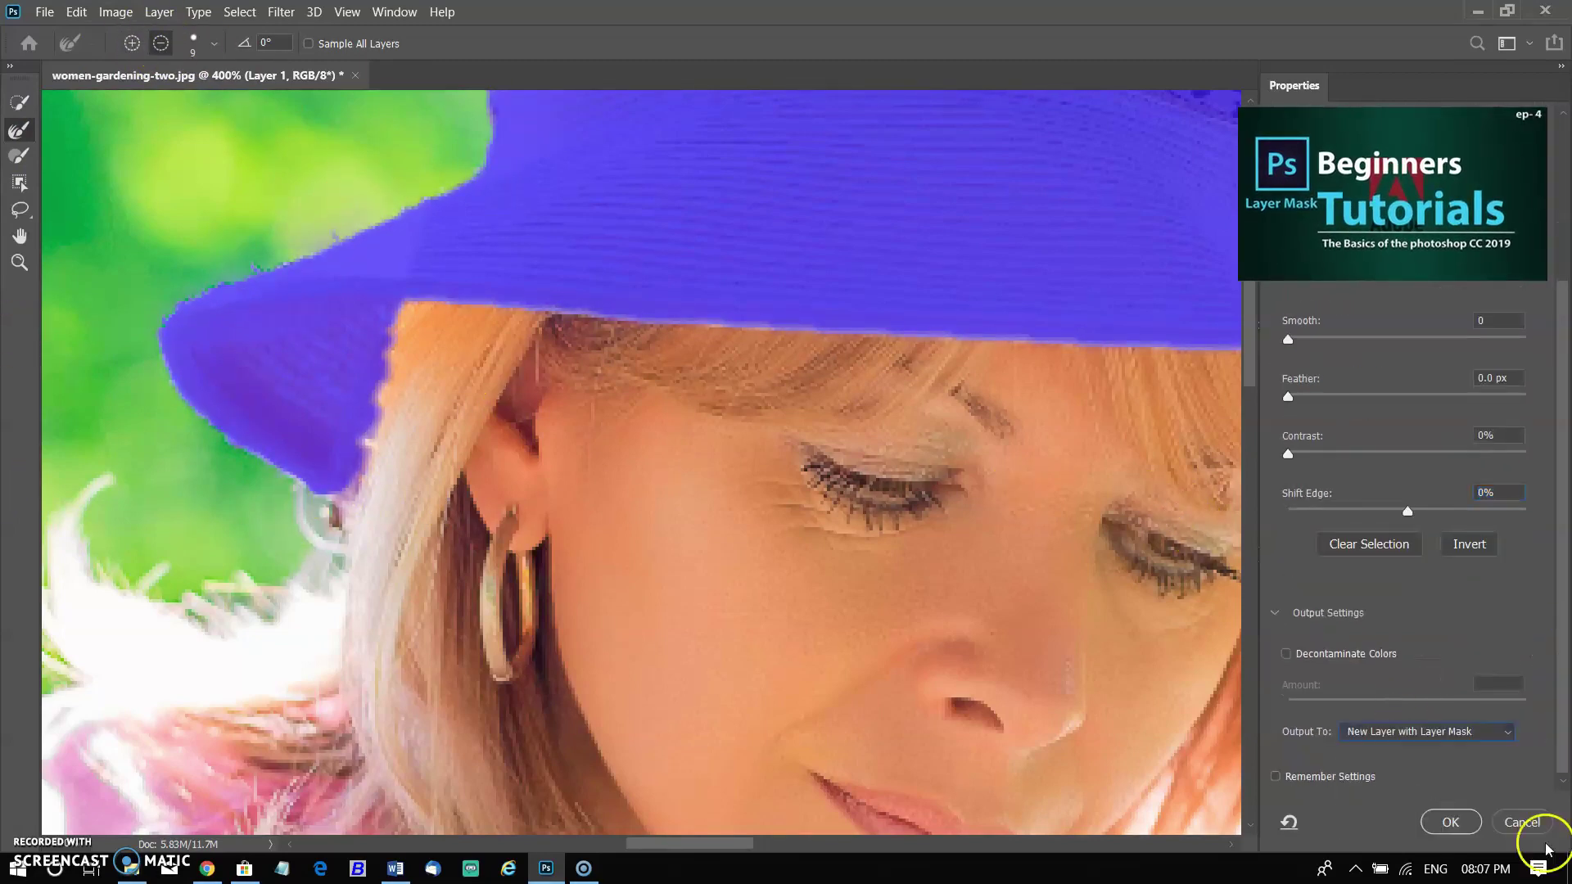
left_click(1448, 822)
Fit the photo on screen, hide the Background layer and show Layer 1
key("z")
right_click(798, 524)
left_click(860, 537)
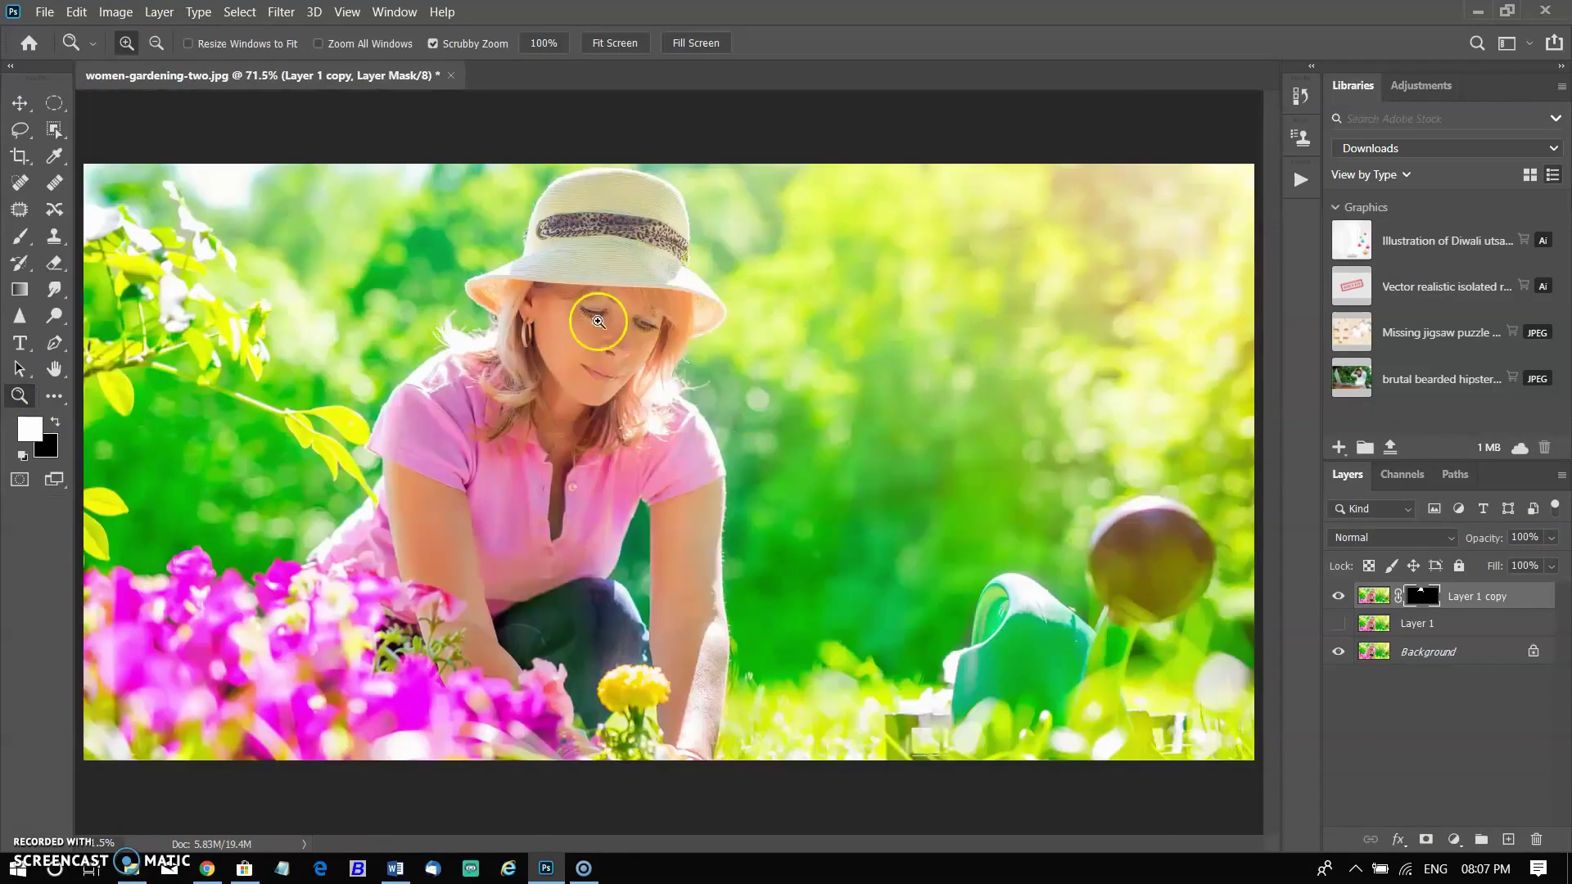
left_click(1339, 651)
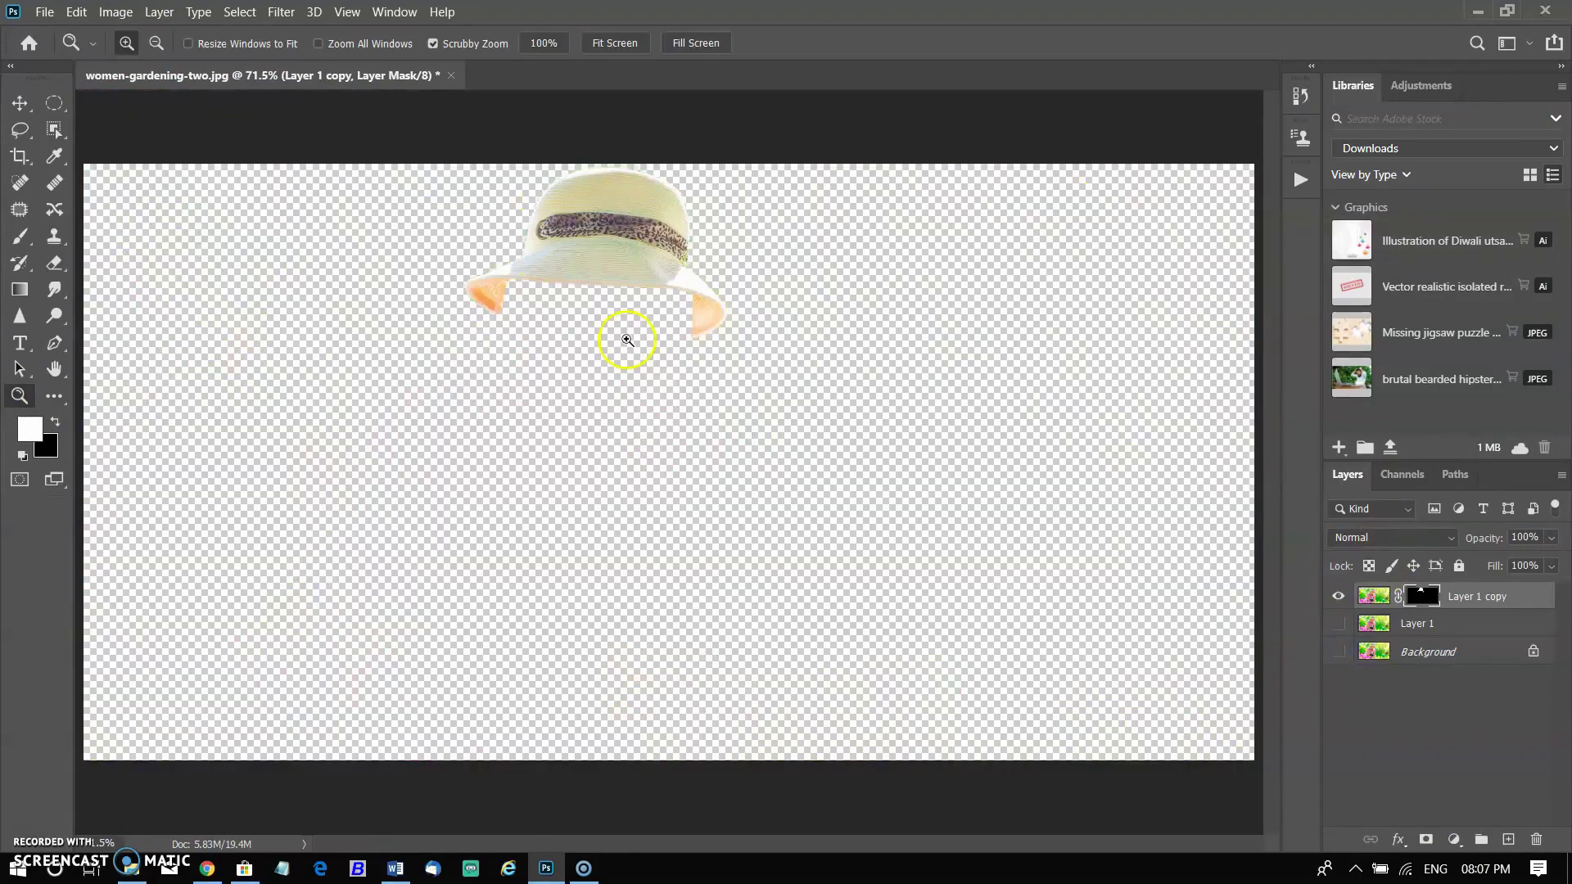
left_click(1339, 623)
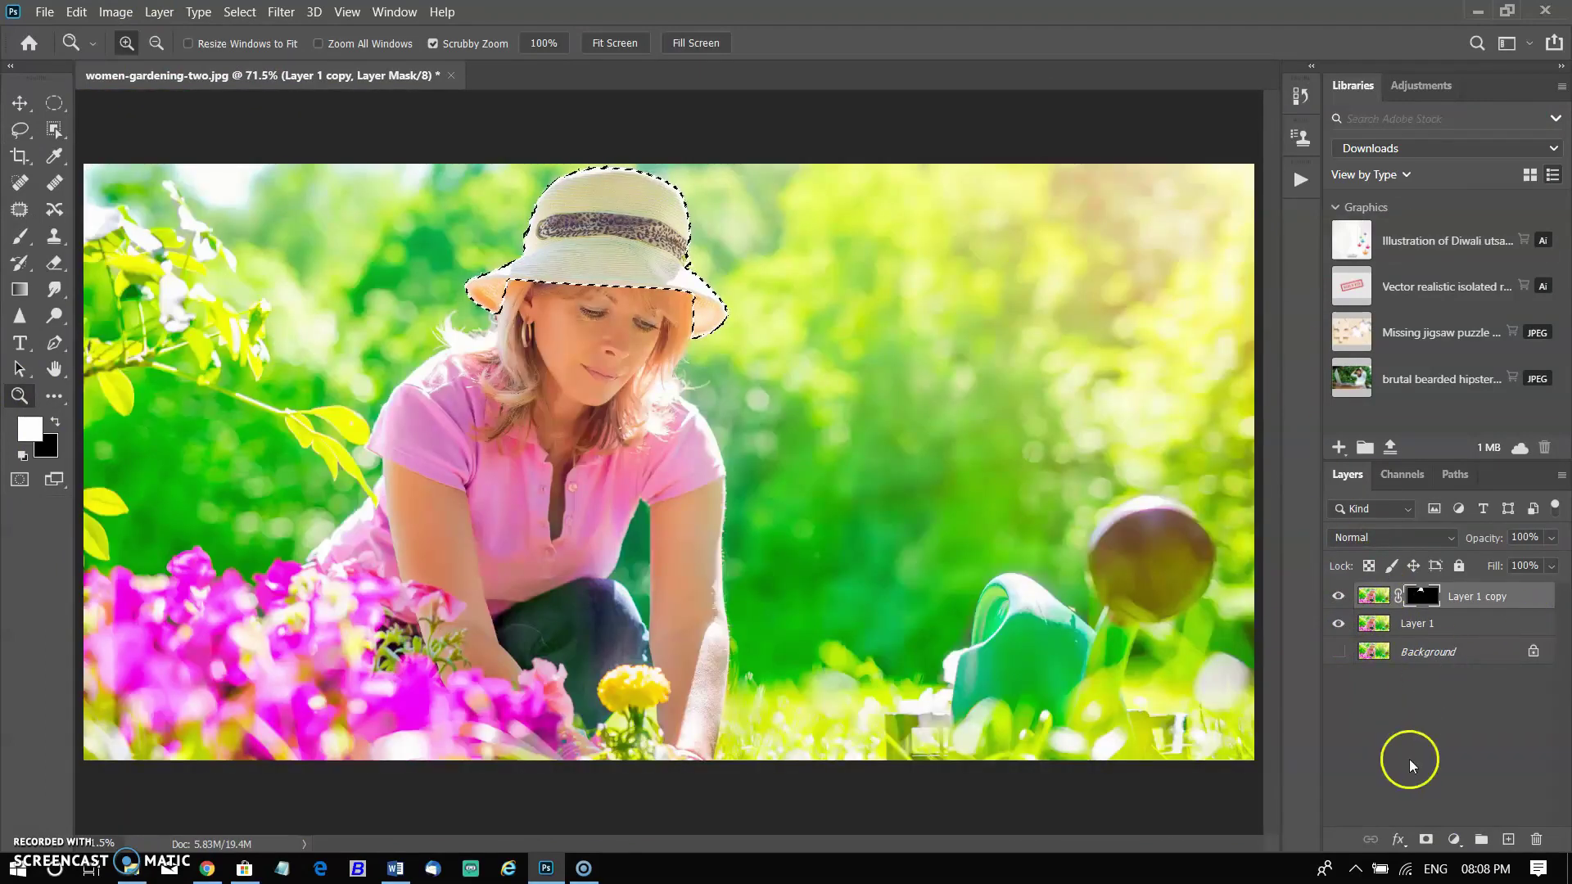
Turn the hat pink with a clipped, colorized Hue/Saturation layer (Hue 323, Saturation 35), then add Curves
left_click(1455, 840)
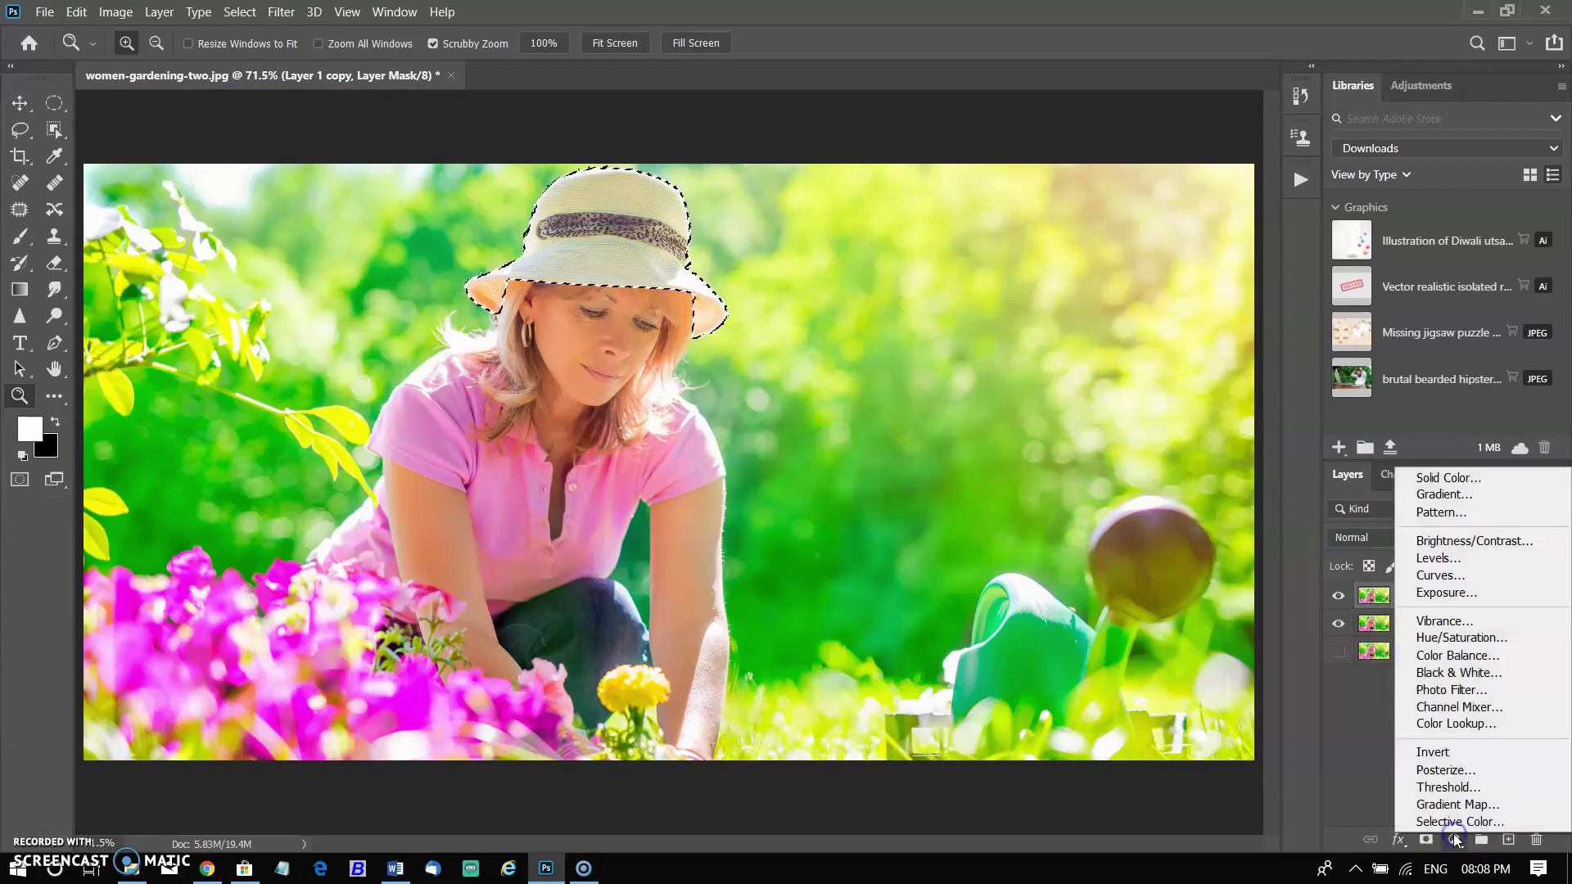
left_click(1456, 640)
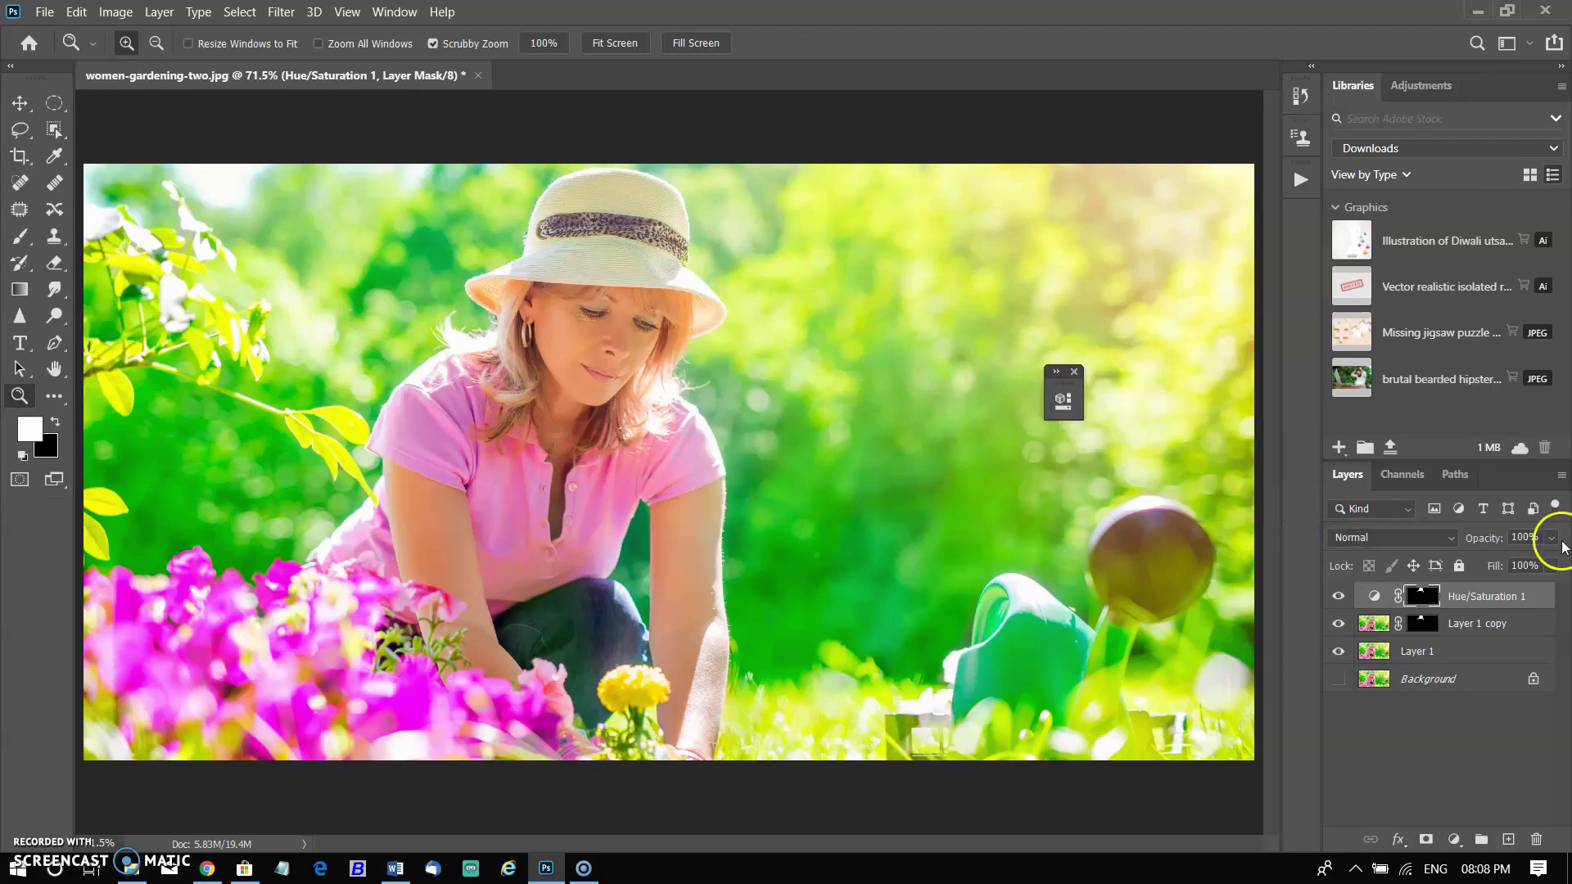
left_click(1064, 402)
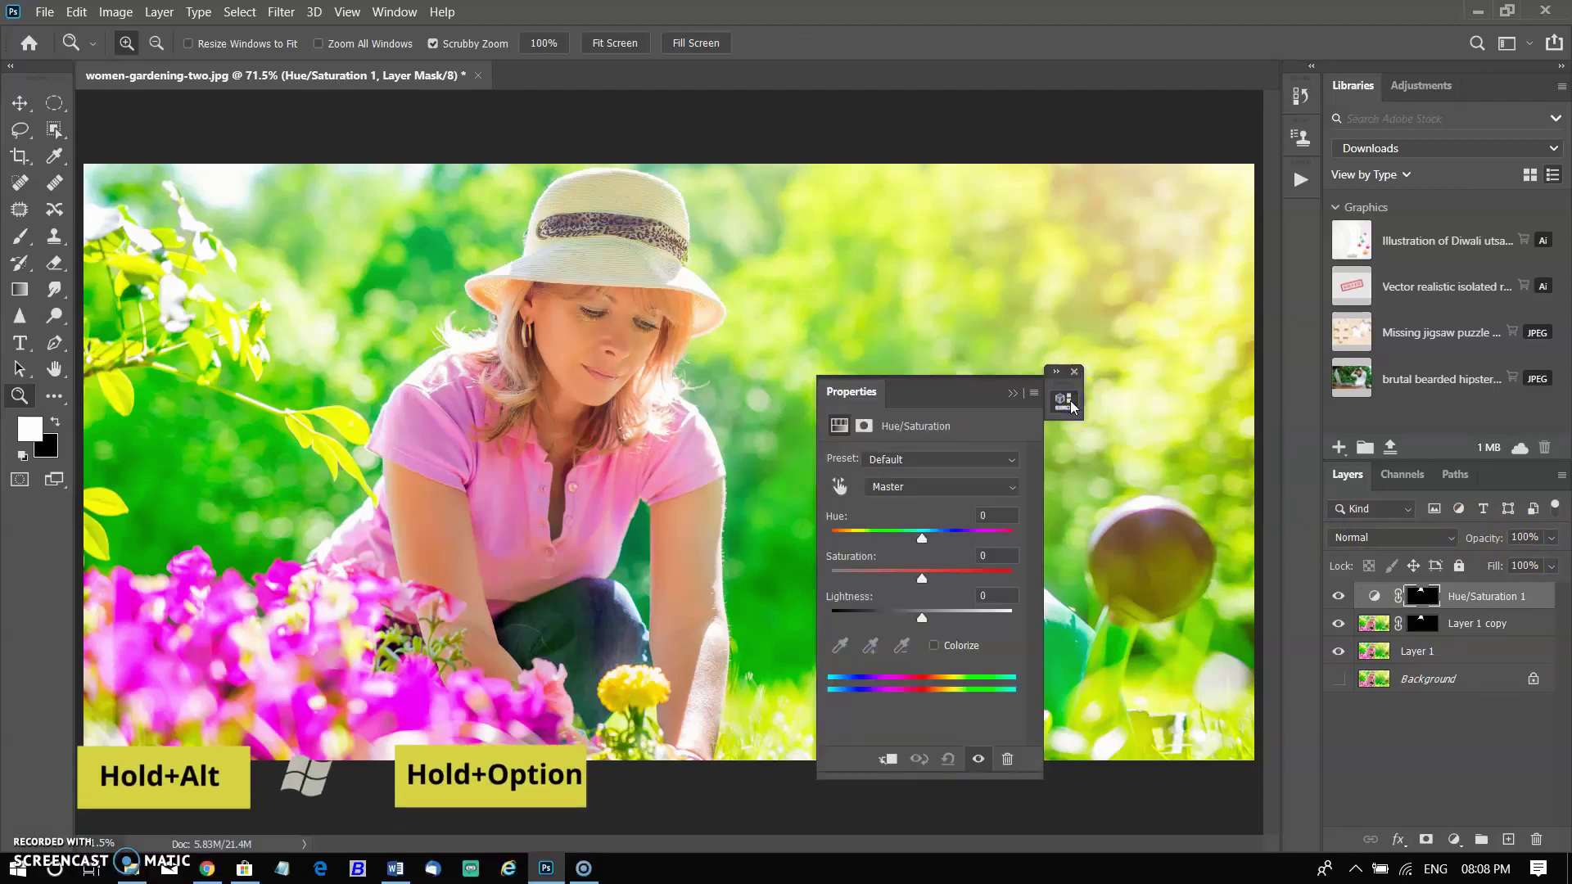
left_click(884, 759)
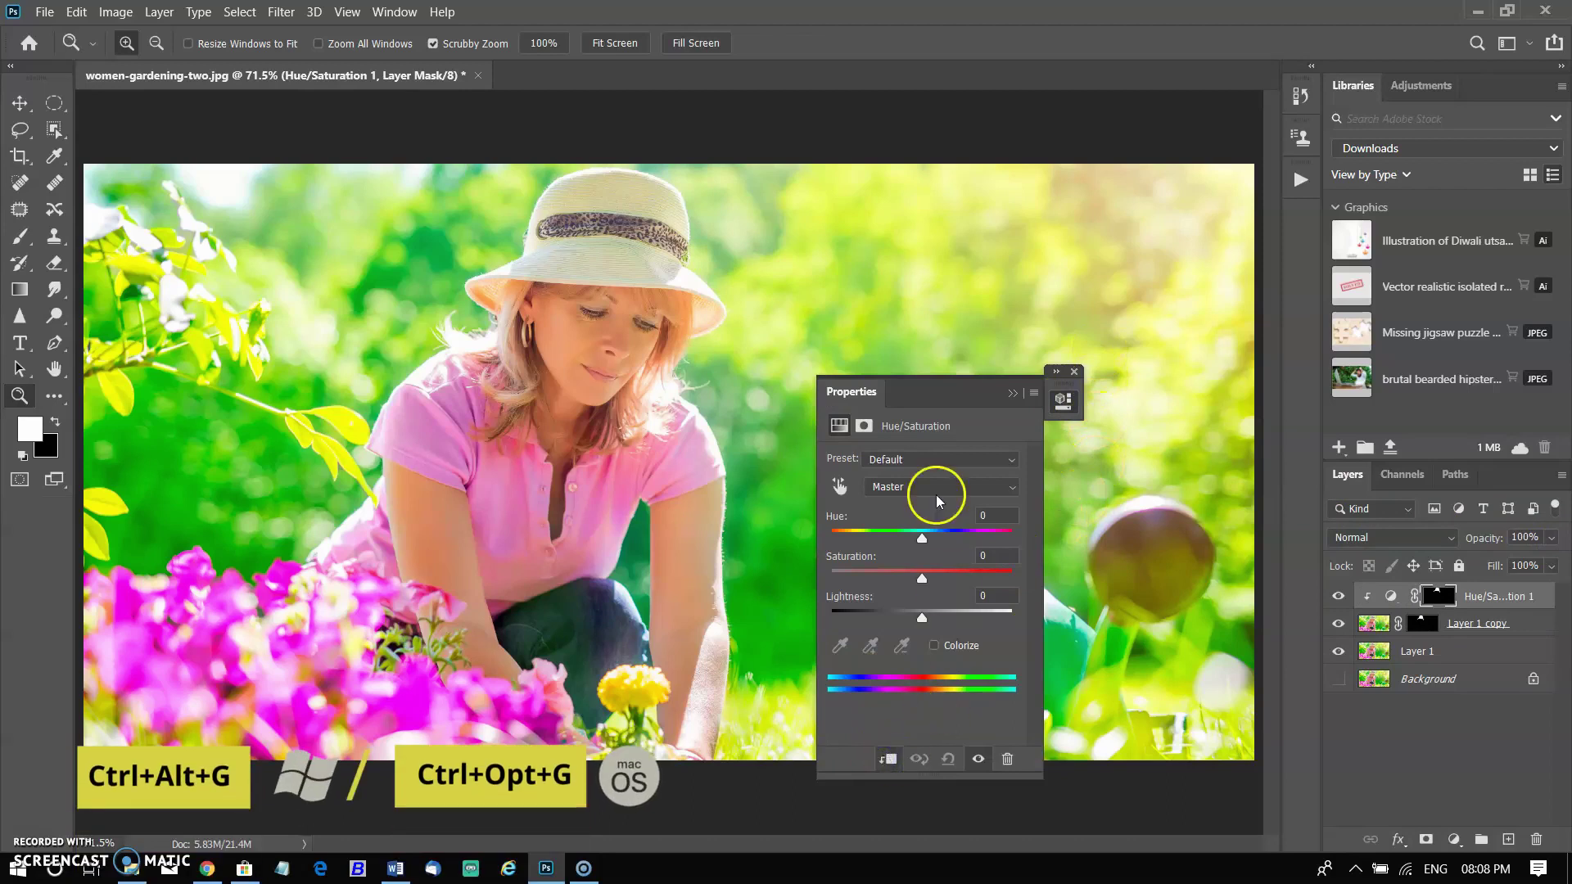
left_click(934, 645)
left_click_drag(922, 538, 994, 538)
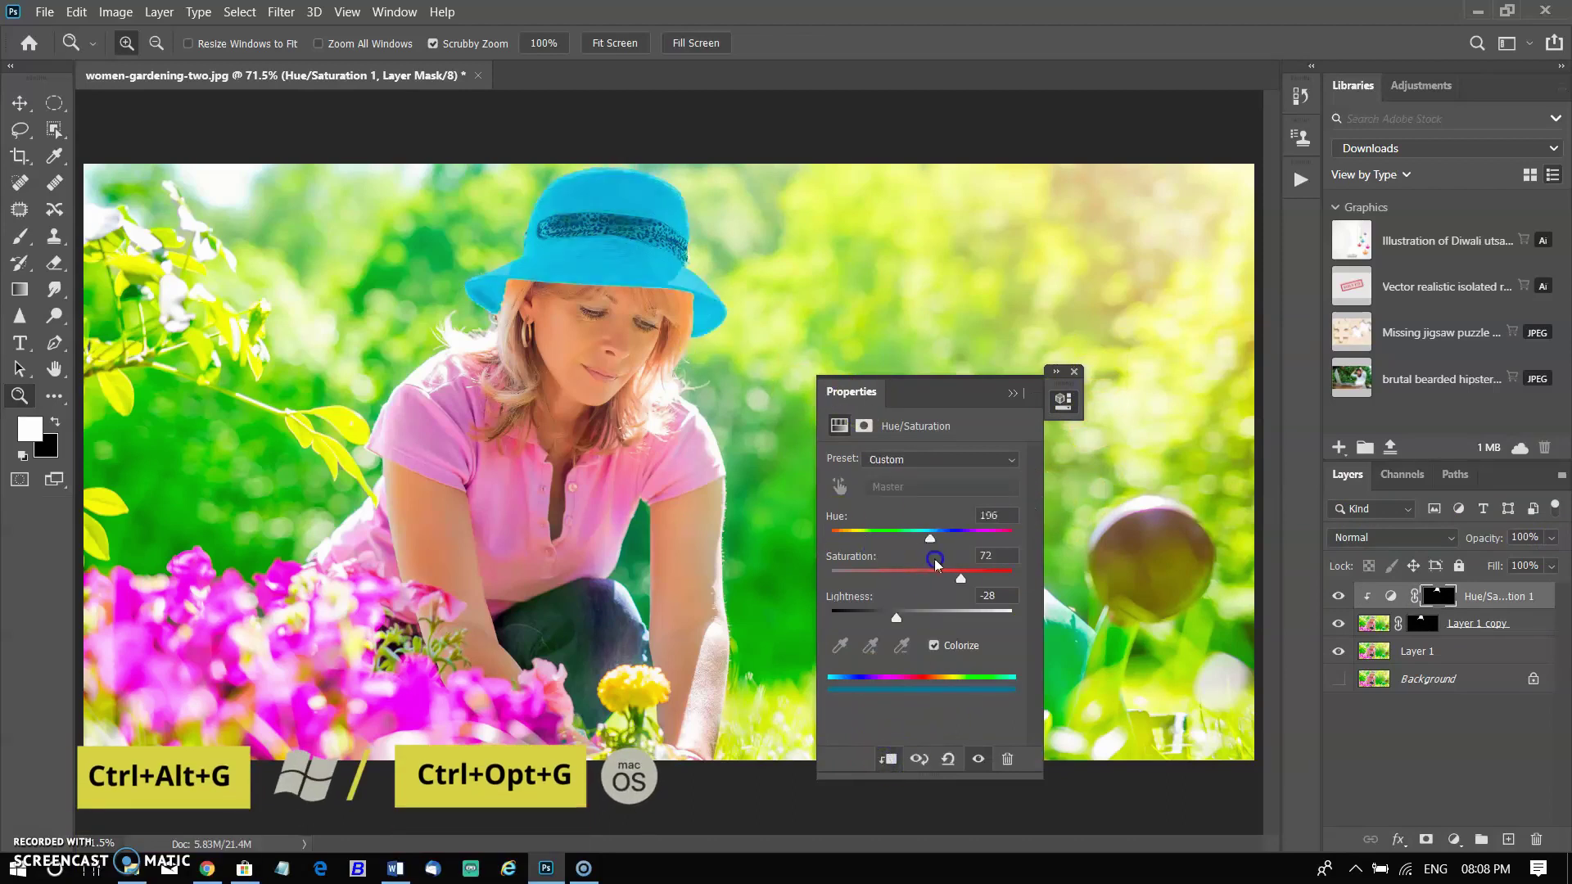
left_click_drag(922, 618, 901, 588)
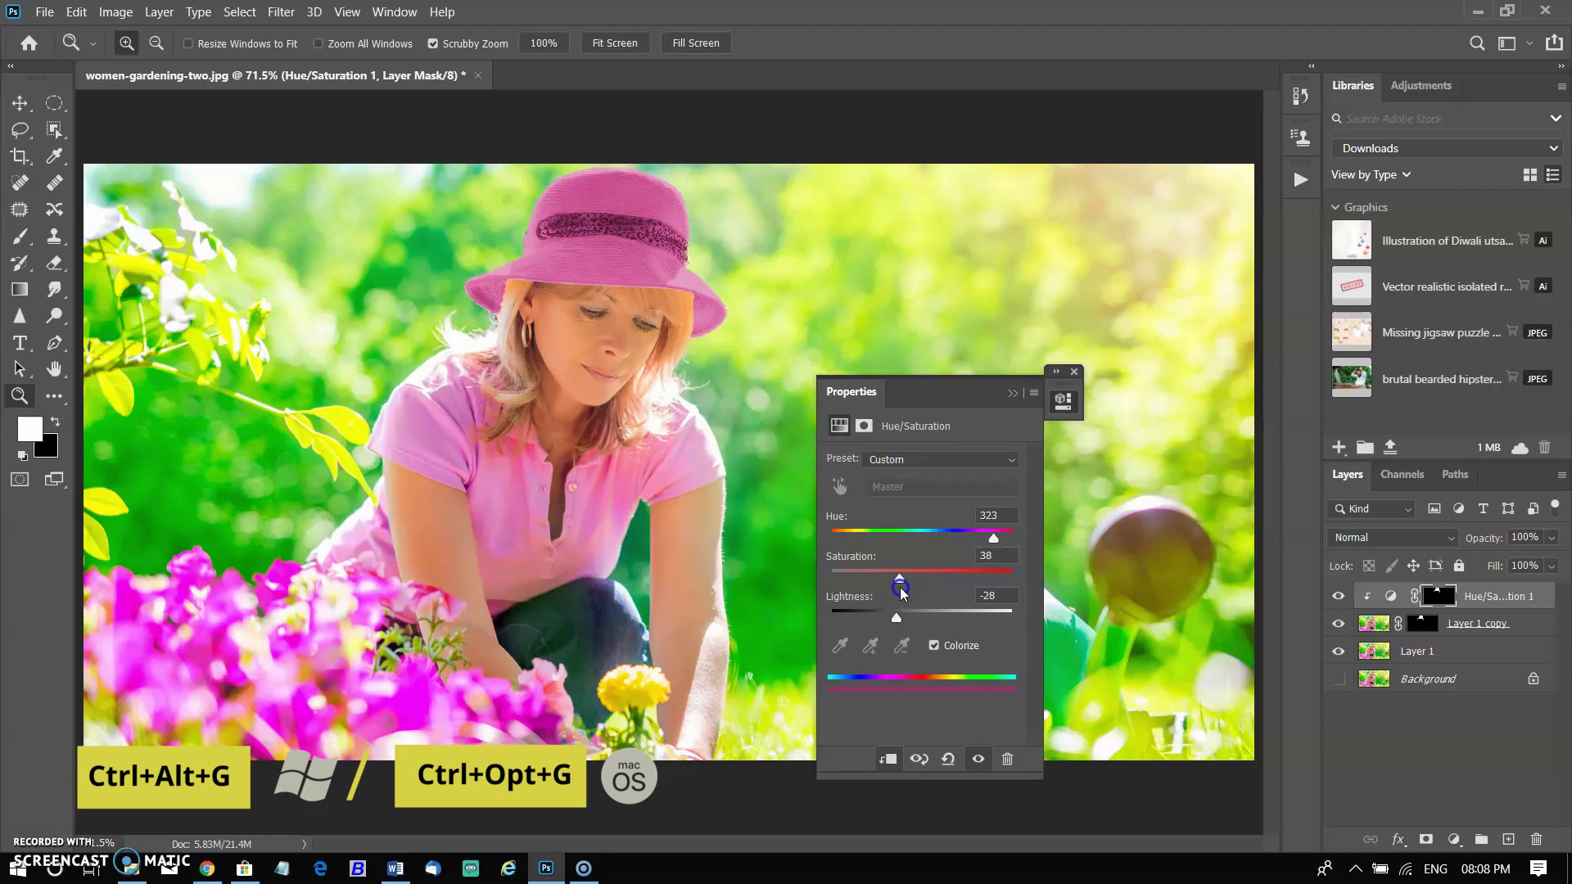
left_click(1013, 393)
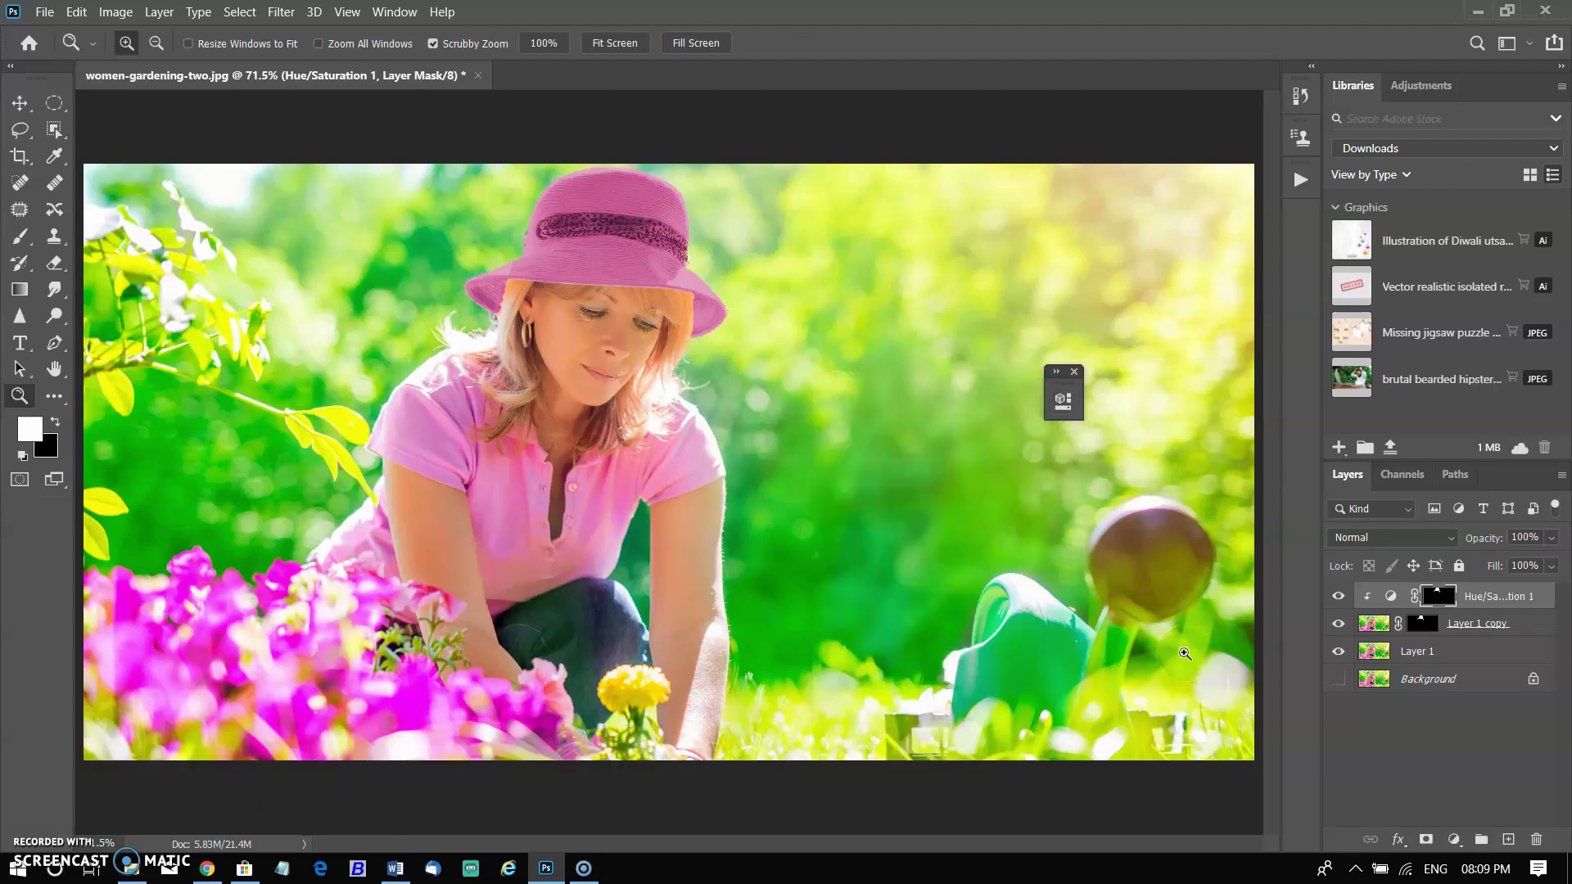
left_click(1454, 839)
left_click(1063, 400)
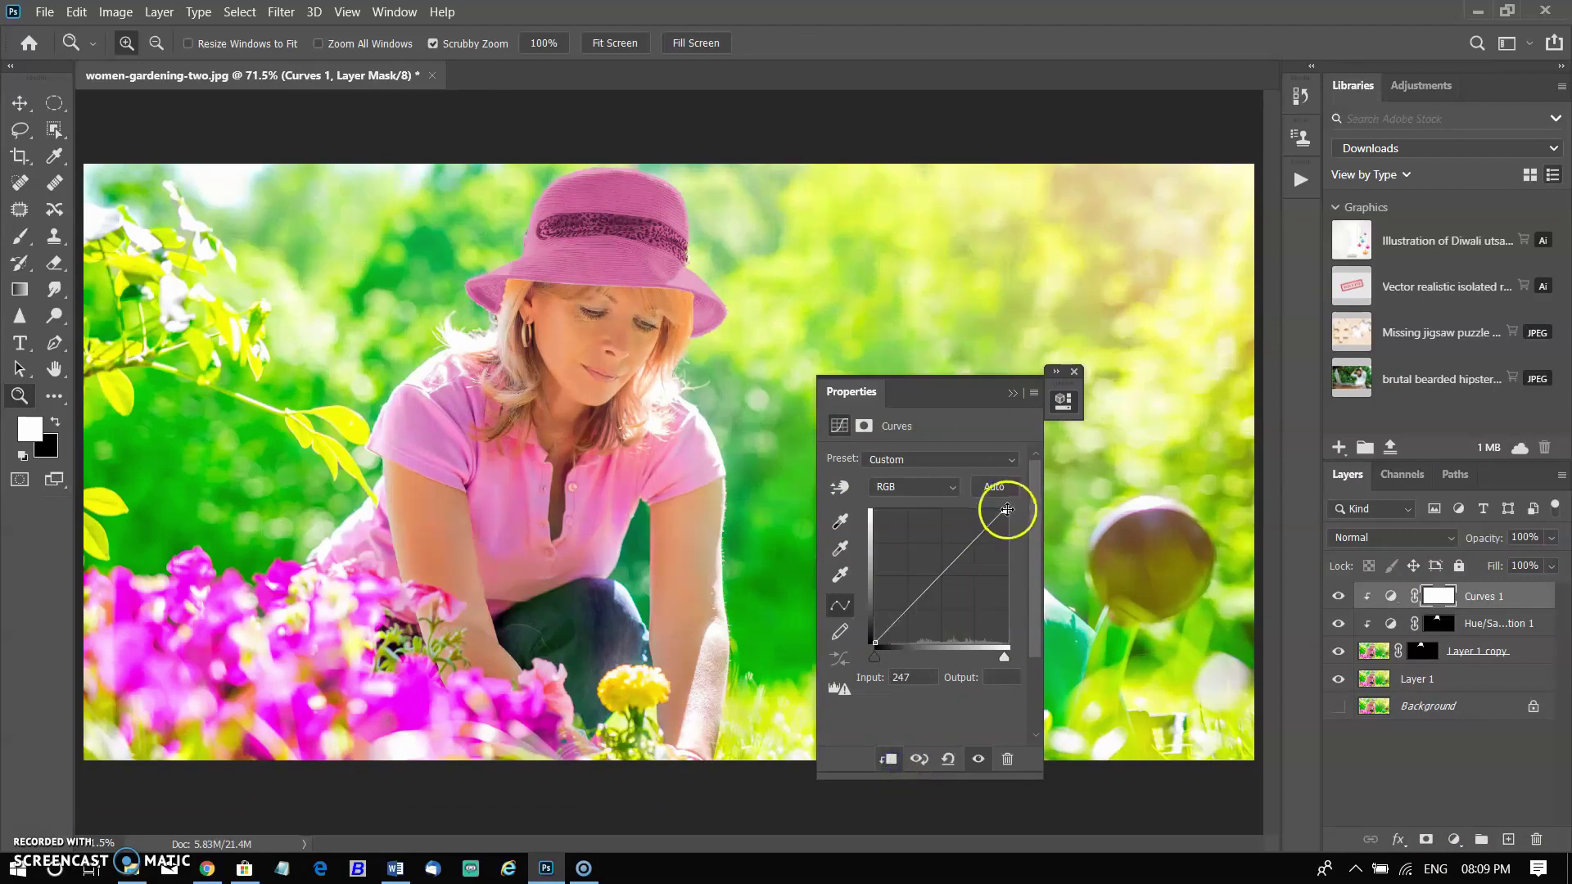
Adjust the Curves points to slightly brighten the pink hat
left_click_drag(1008, 513, 990, 513)
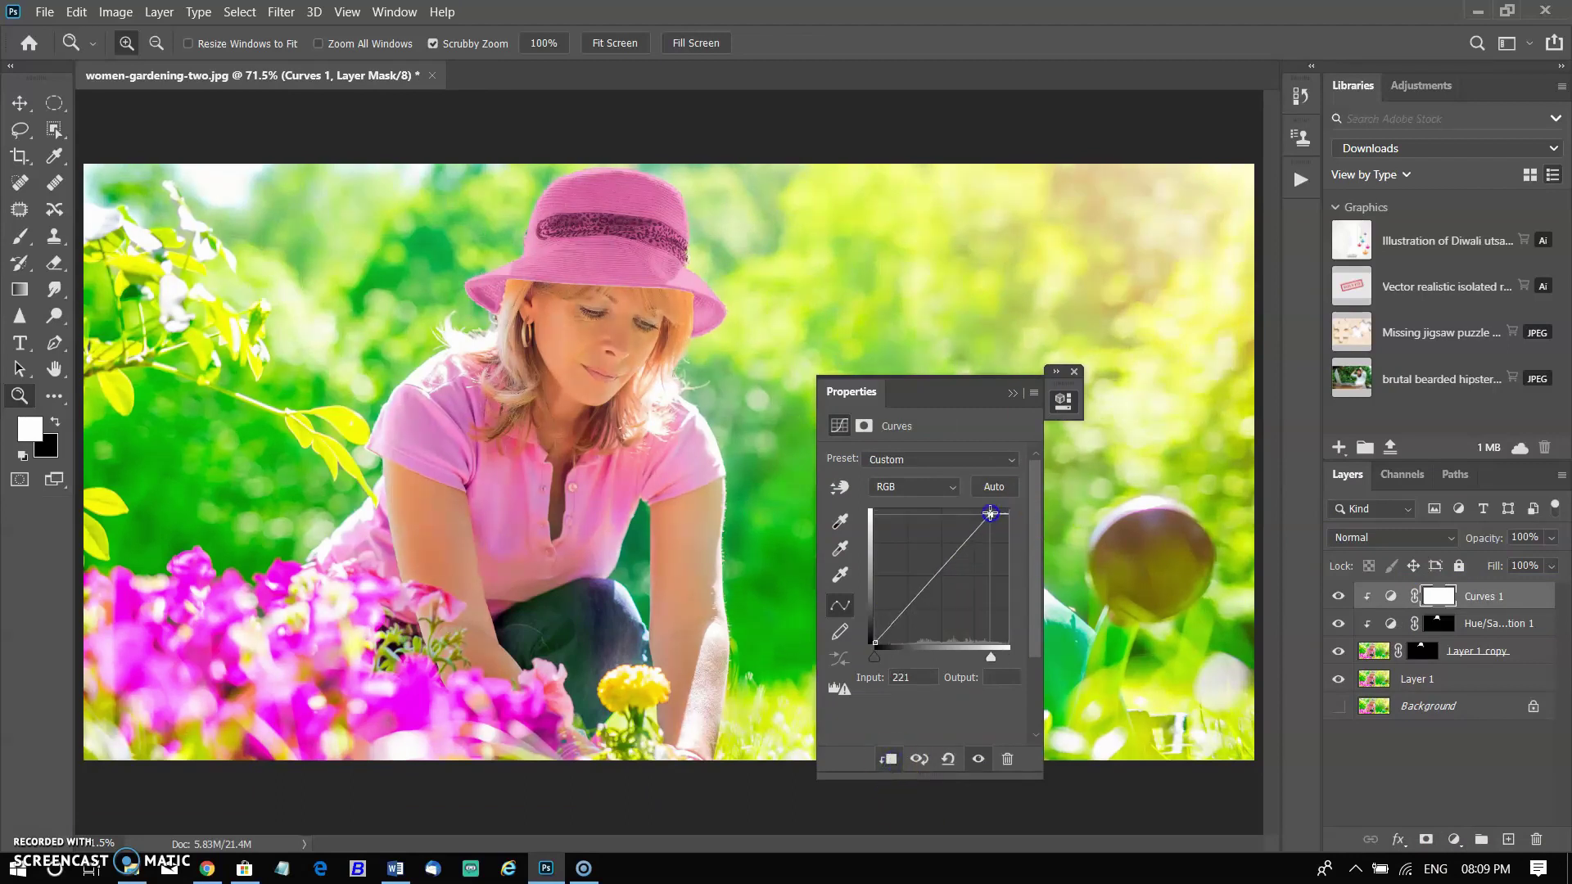
left_click_drag(933, 577, 933, 585)
left_click_drag(875, 643, 882, 643)
left_click(962, 551)
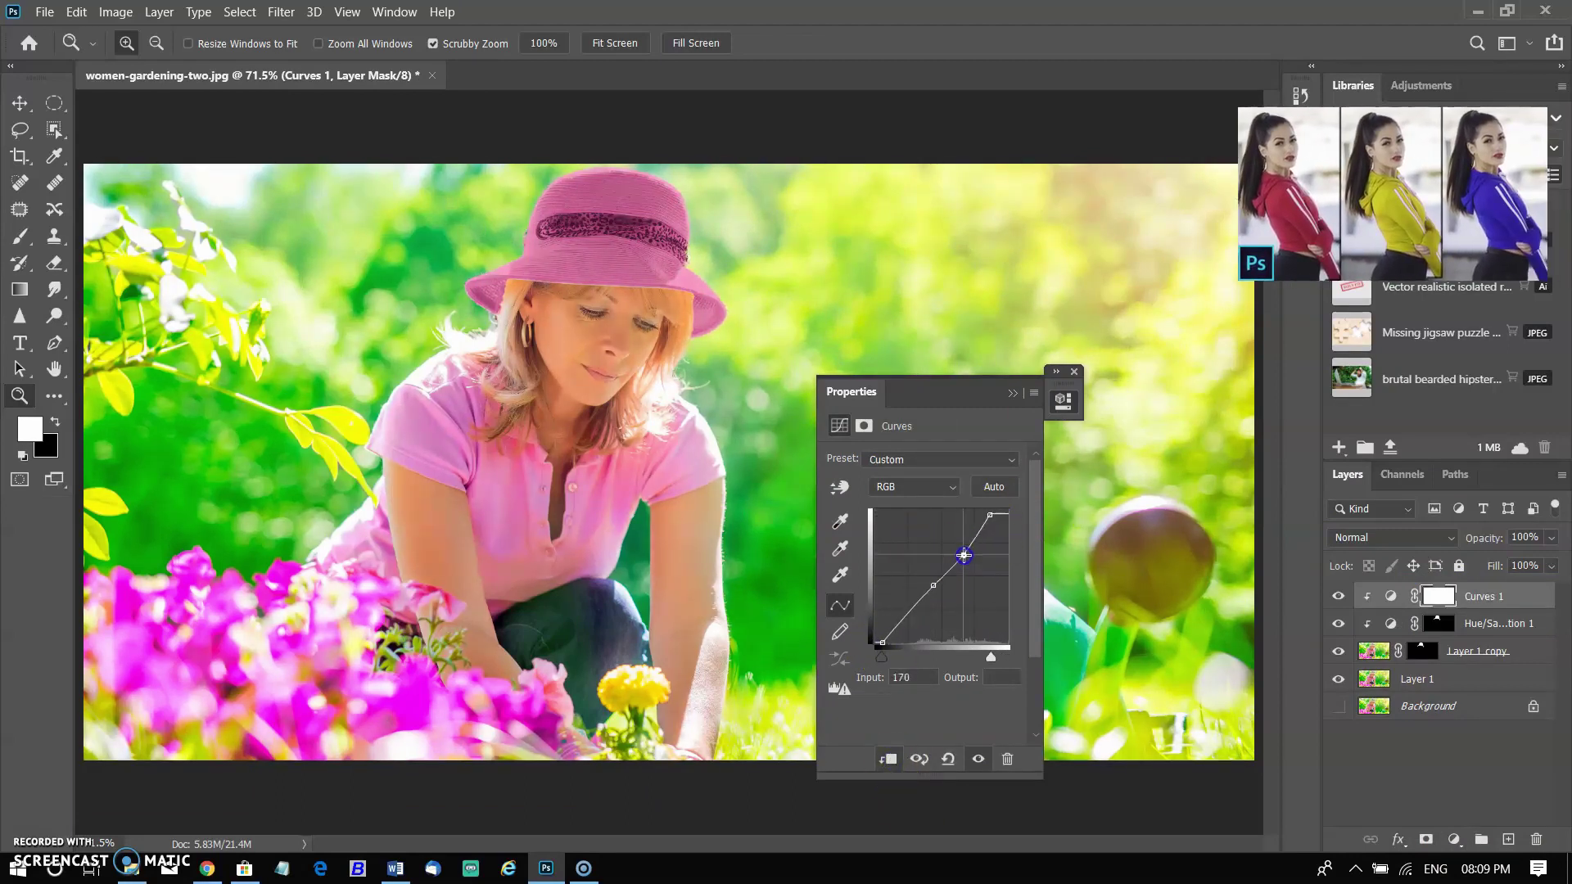
left_click_drag(934, 585, 927, 588)
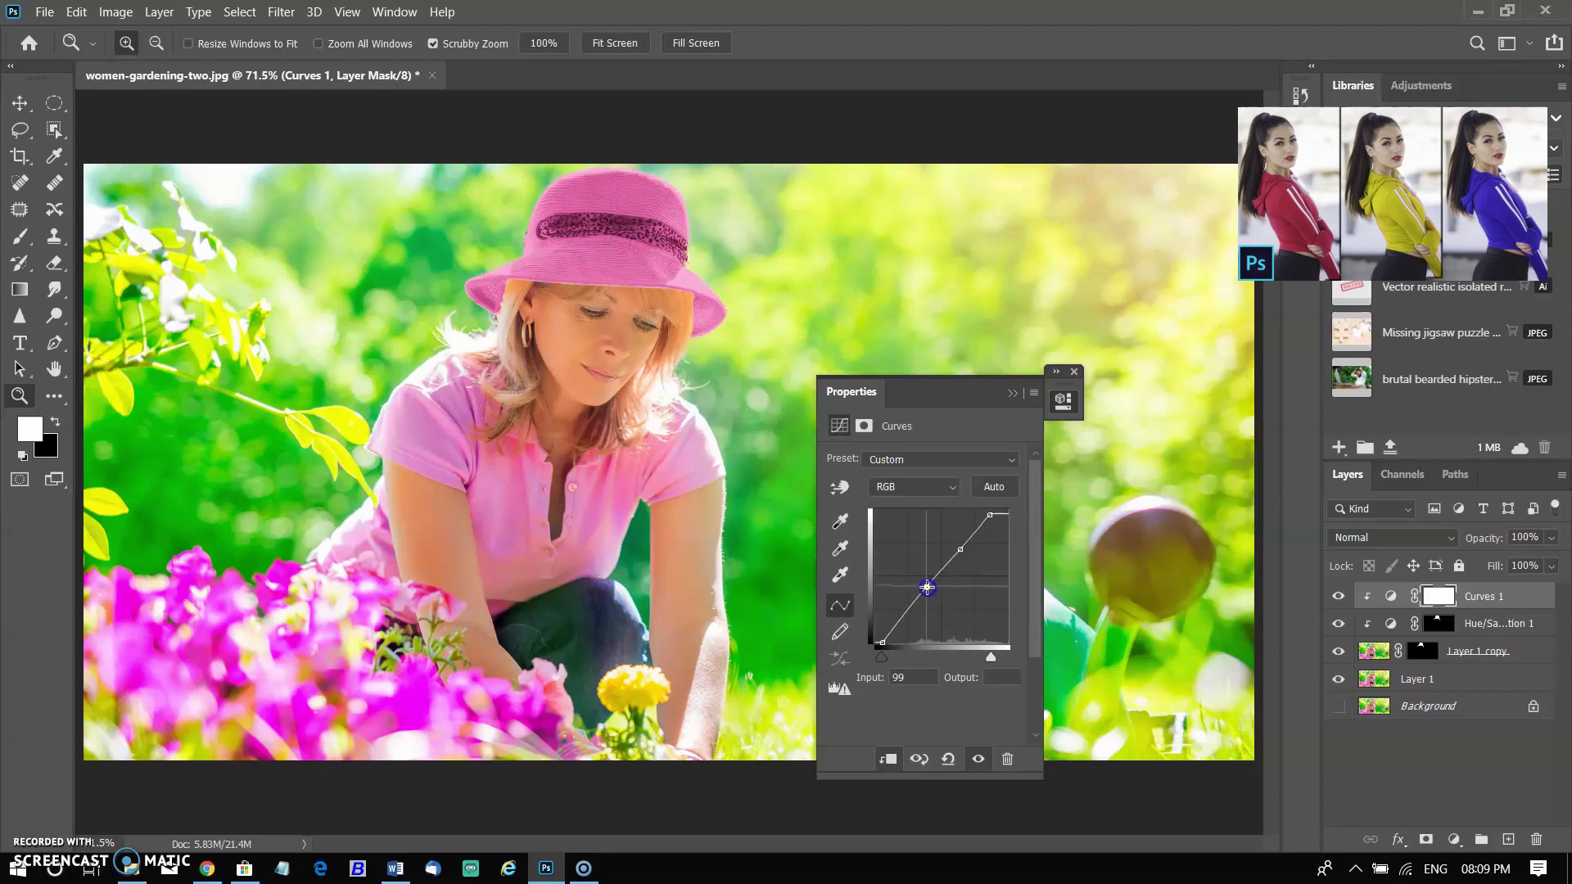
left_click(1075, 372)
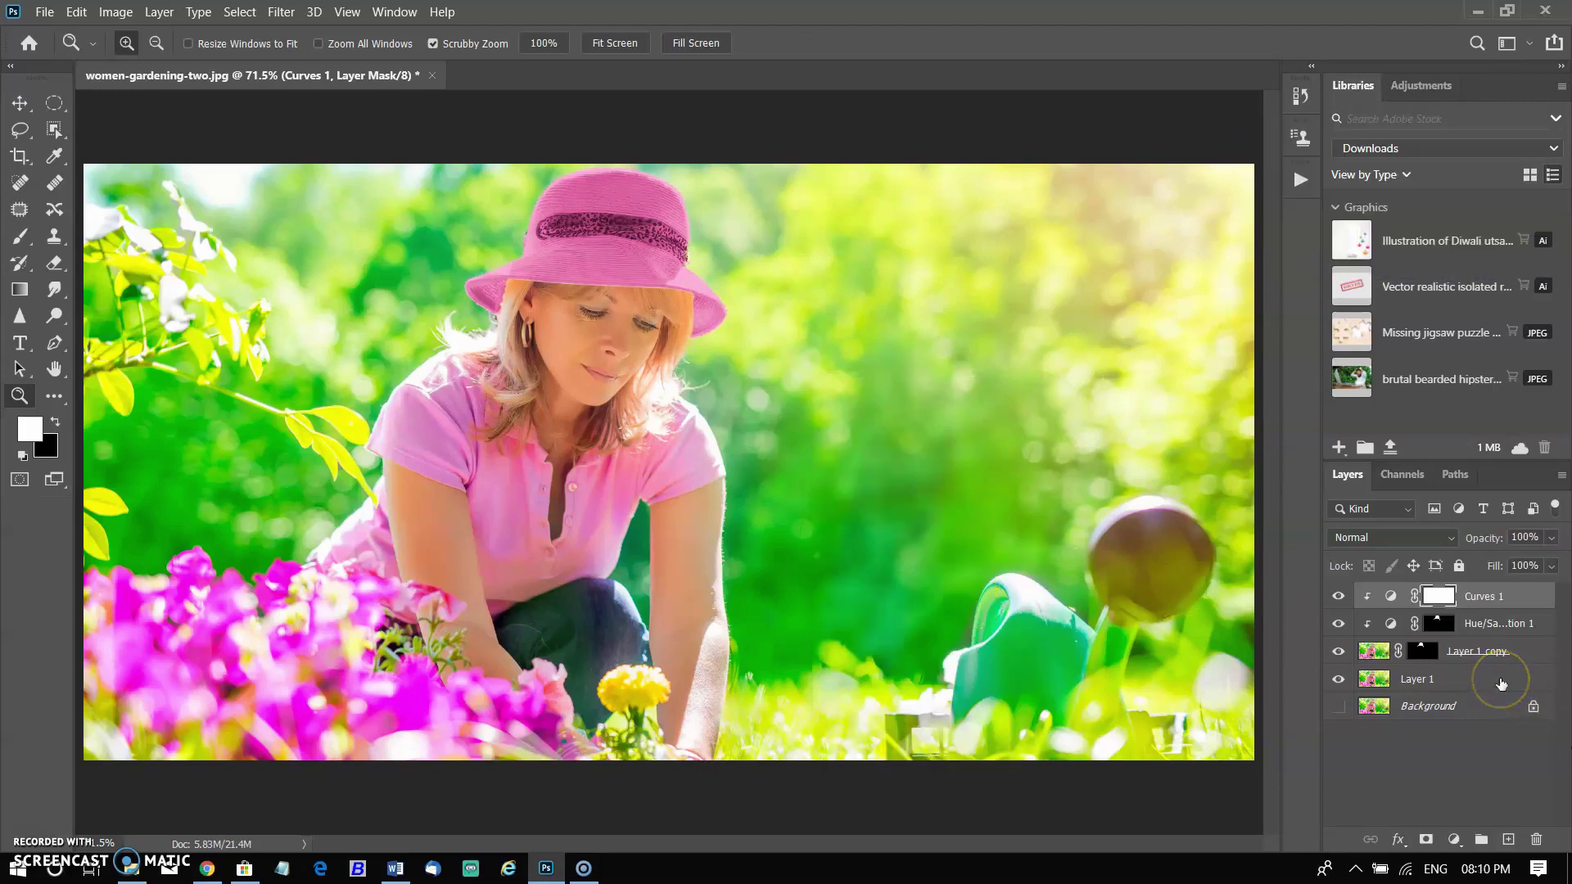
Group Layer 1 copy, Hue/Saturation 1 and Curves 1 into Group 1
left_click(1511, 654)
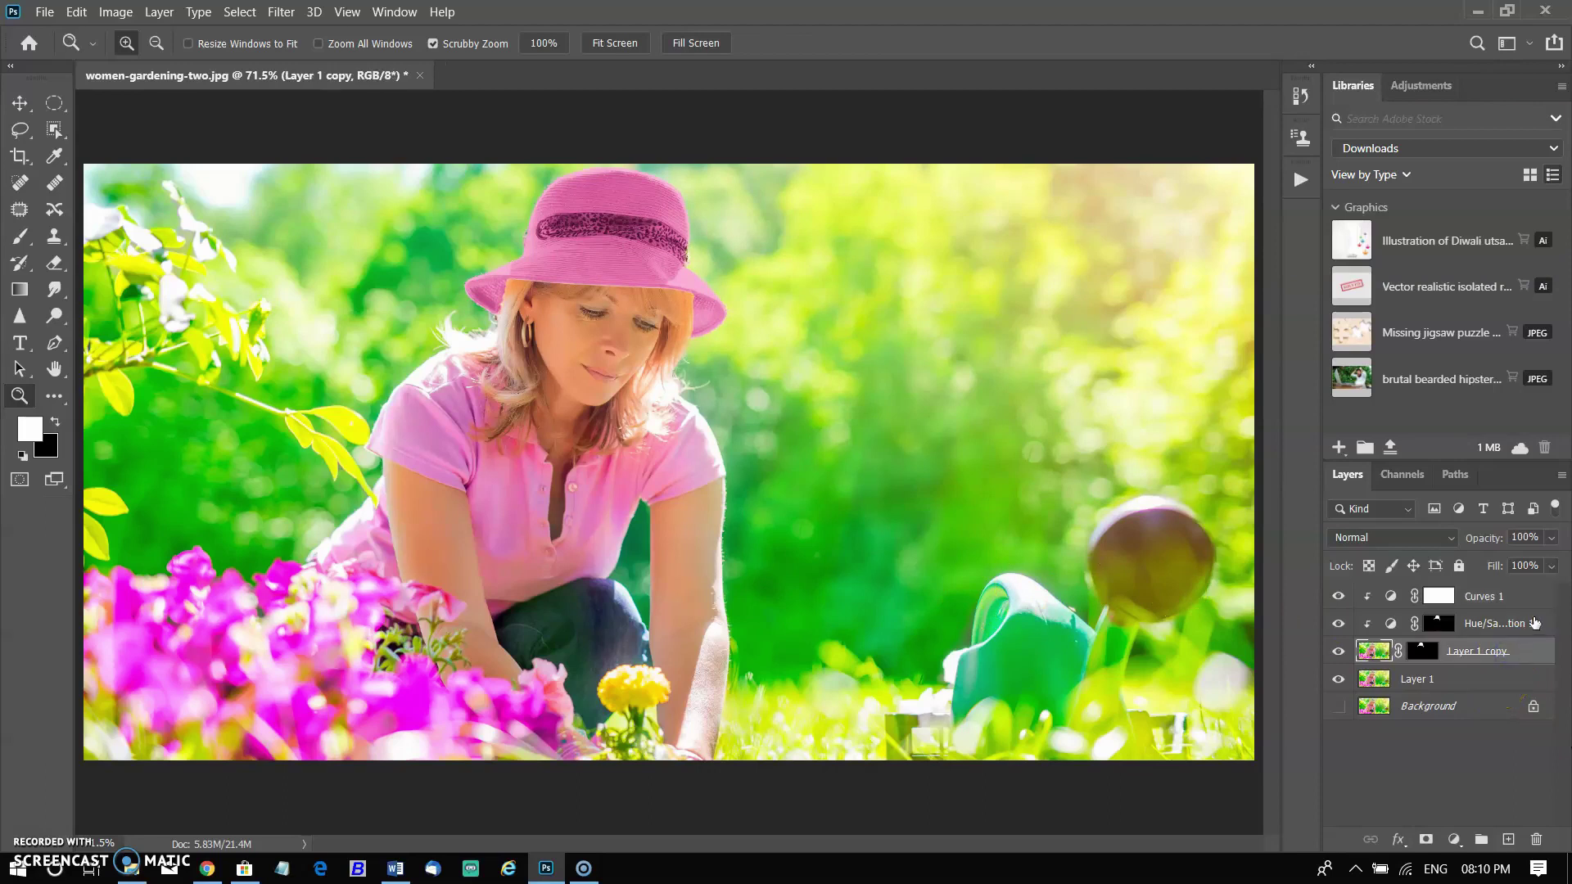
left_click(1535, 624, "shift")
left_click(1527, 598, "shift")
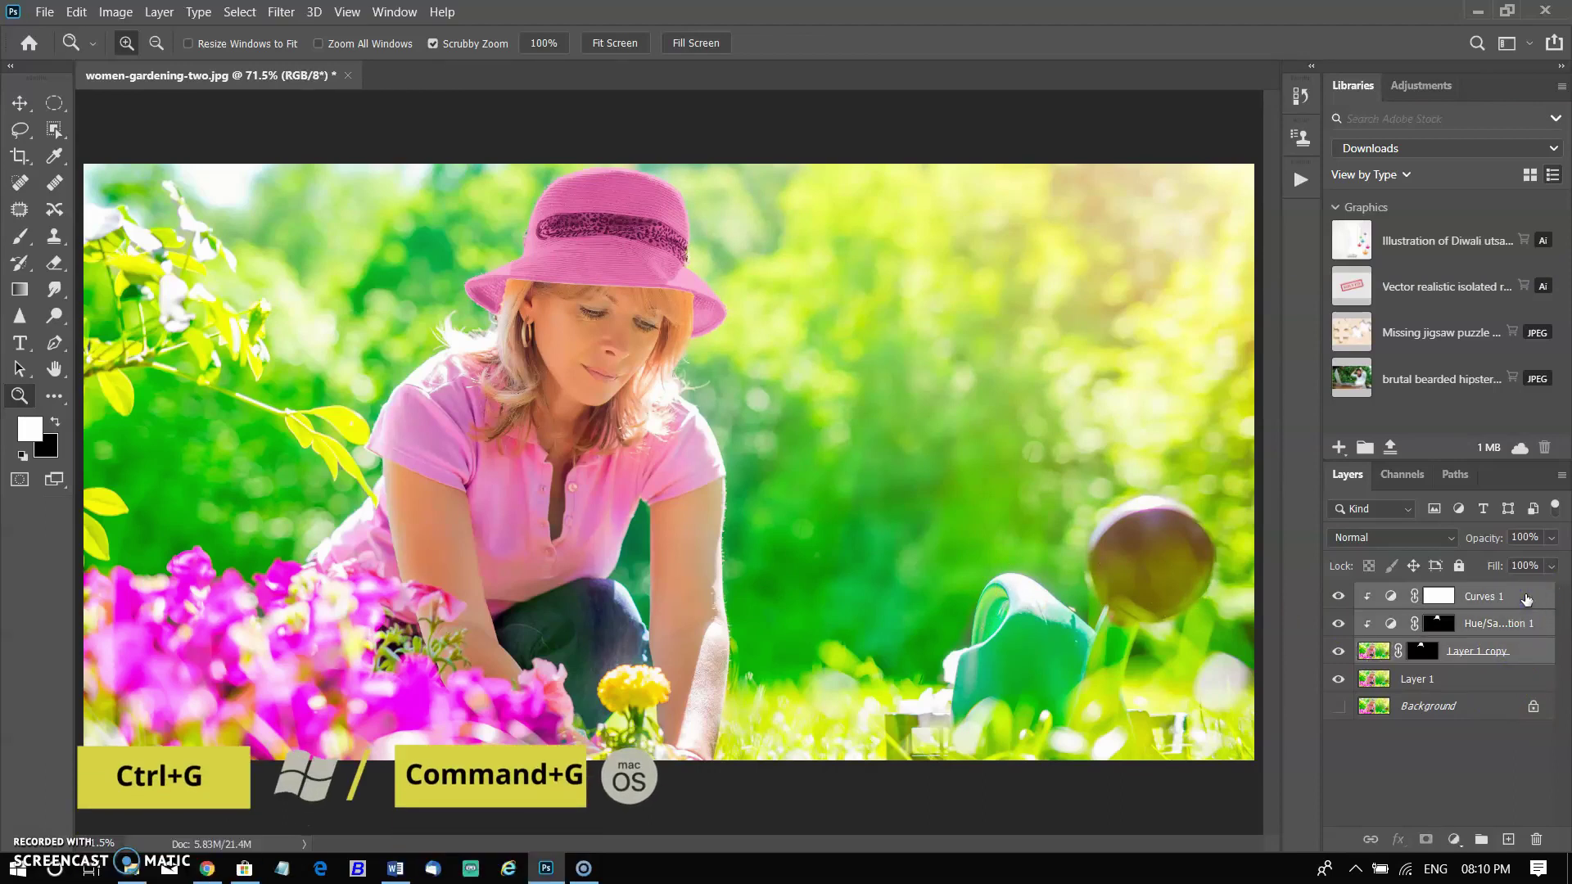
key("ctrl+g")
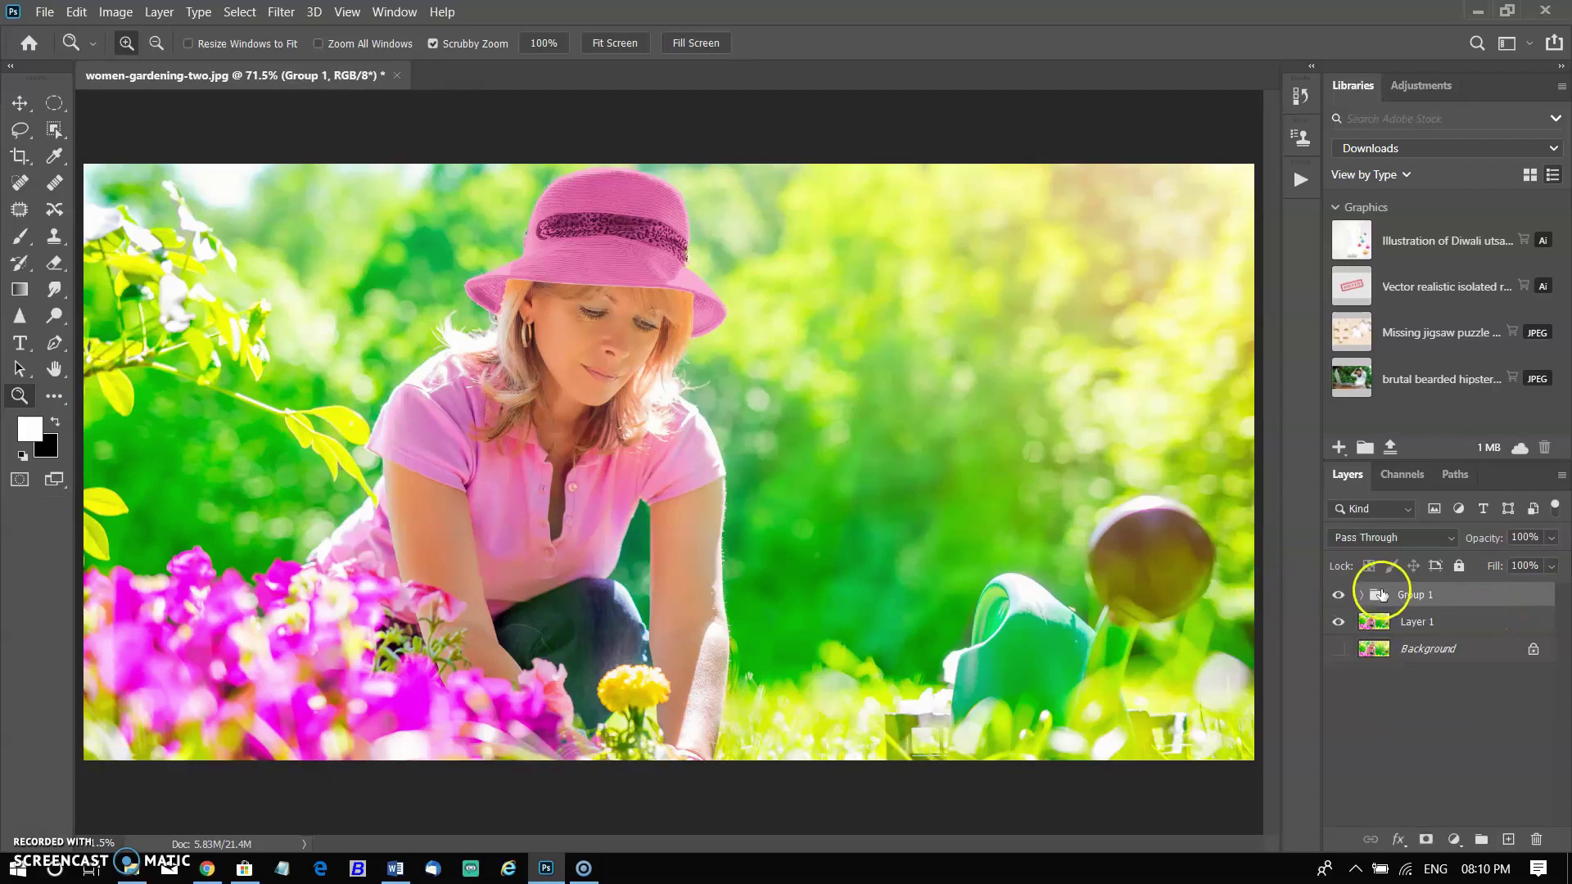
Hide Group 1, box-select the shirt with Object Selection, and subtract the neck opening
left_click(1336, 598)
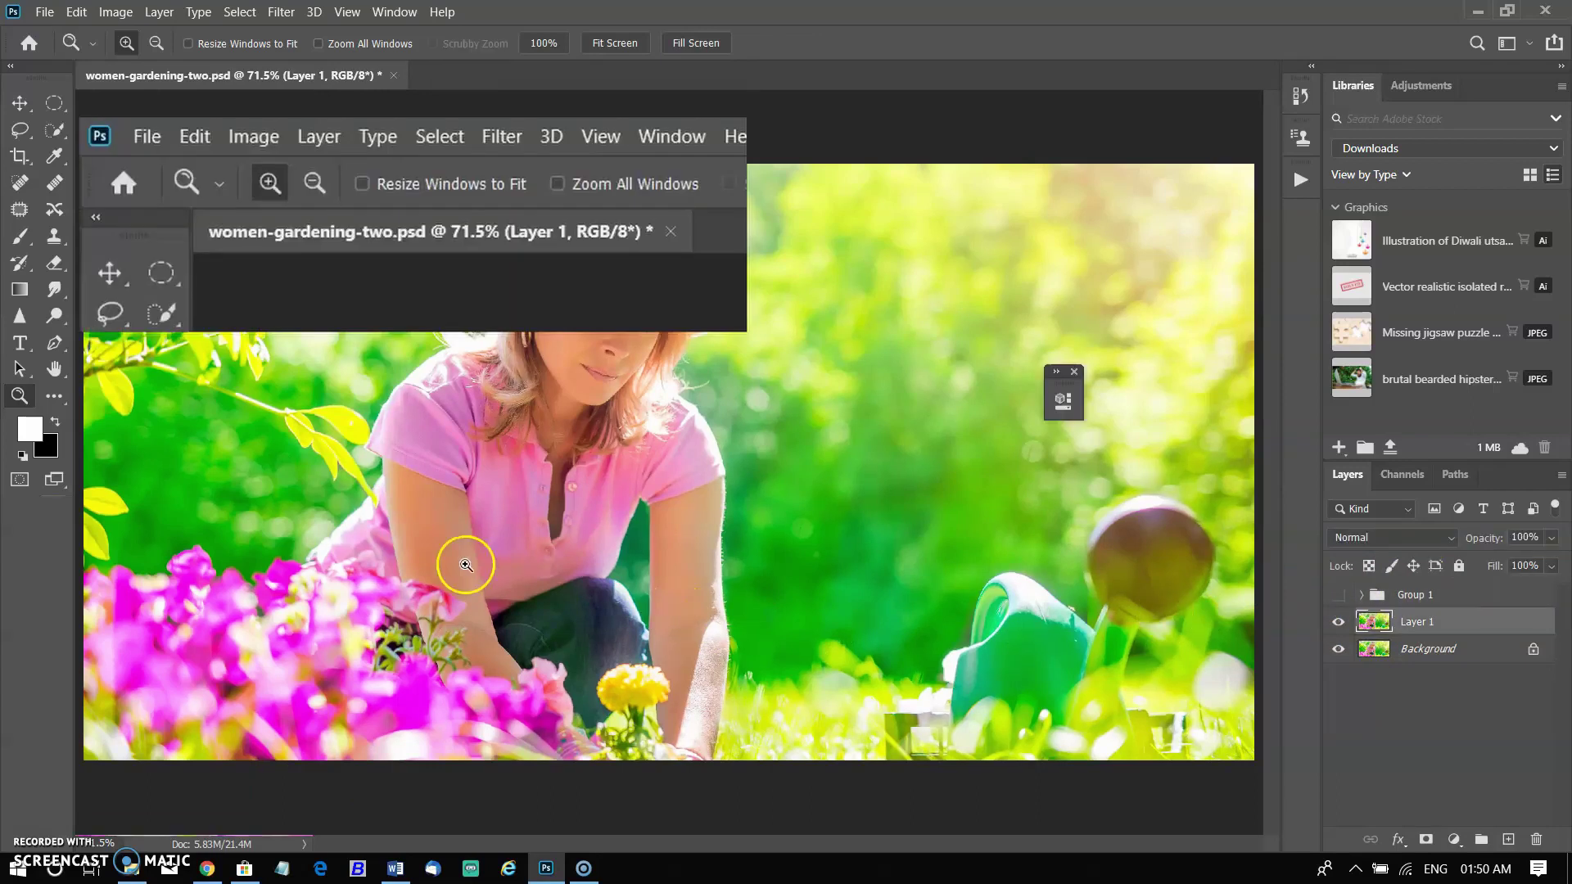
scroll(442, 565, "up", 3)
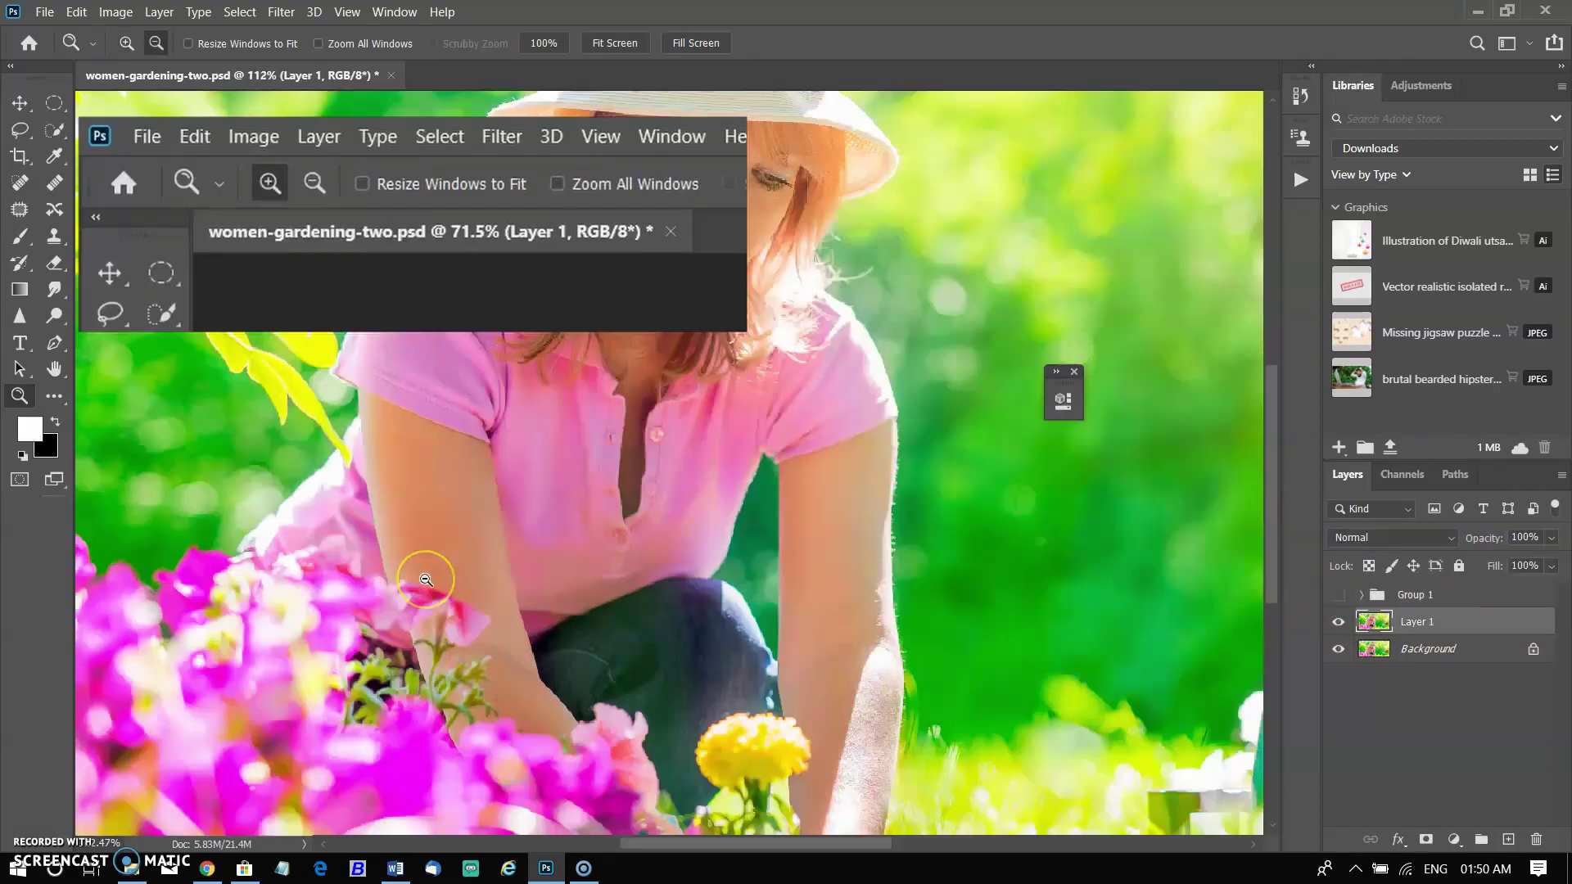
left_click(54, 129)
left_click(54, 130, "alt")
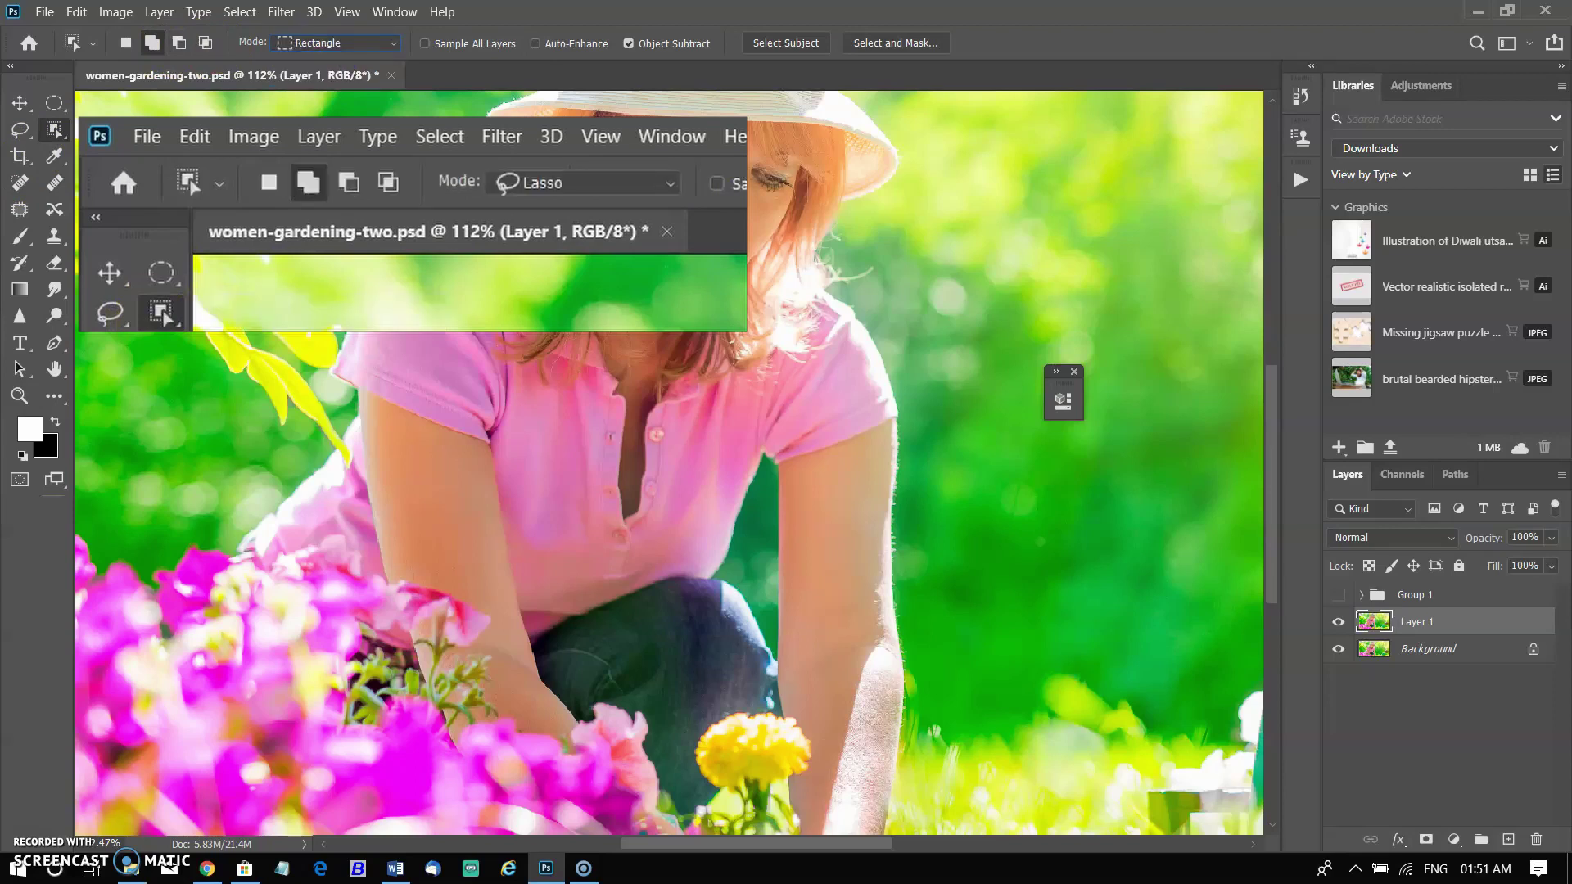
left_click_drag(344, 194, 901, 657)
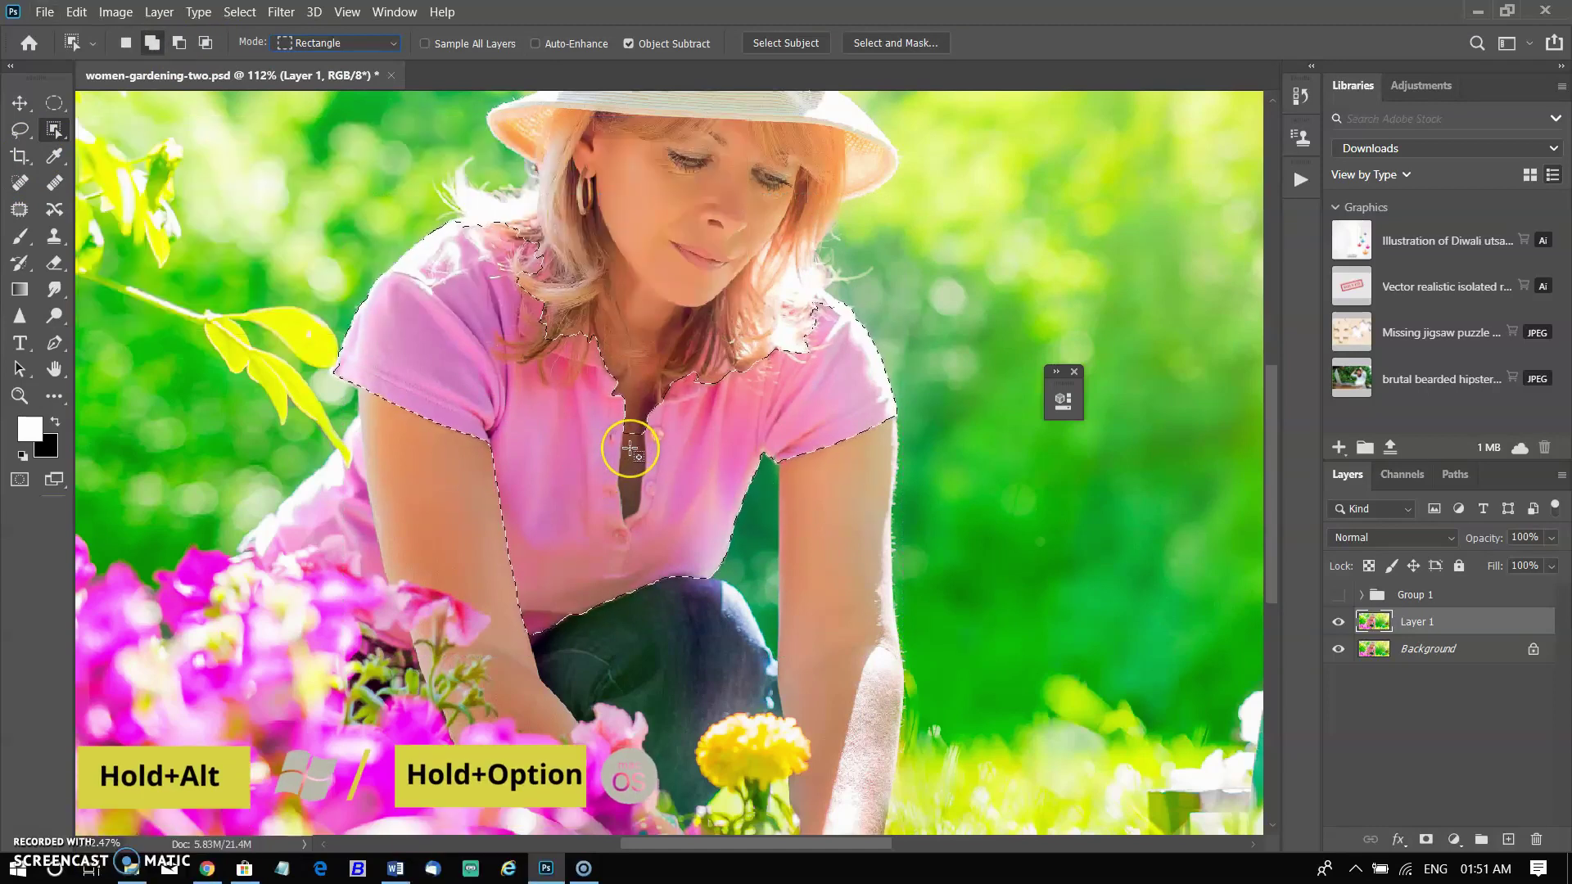
key("alt")
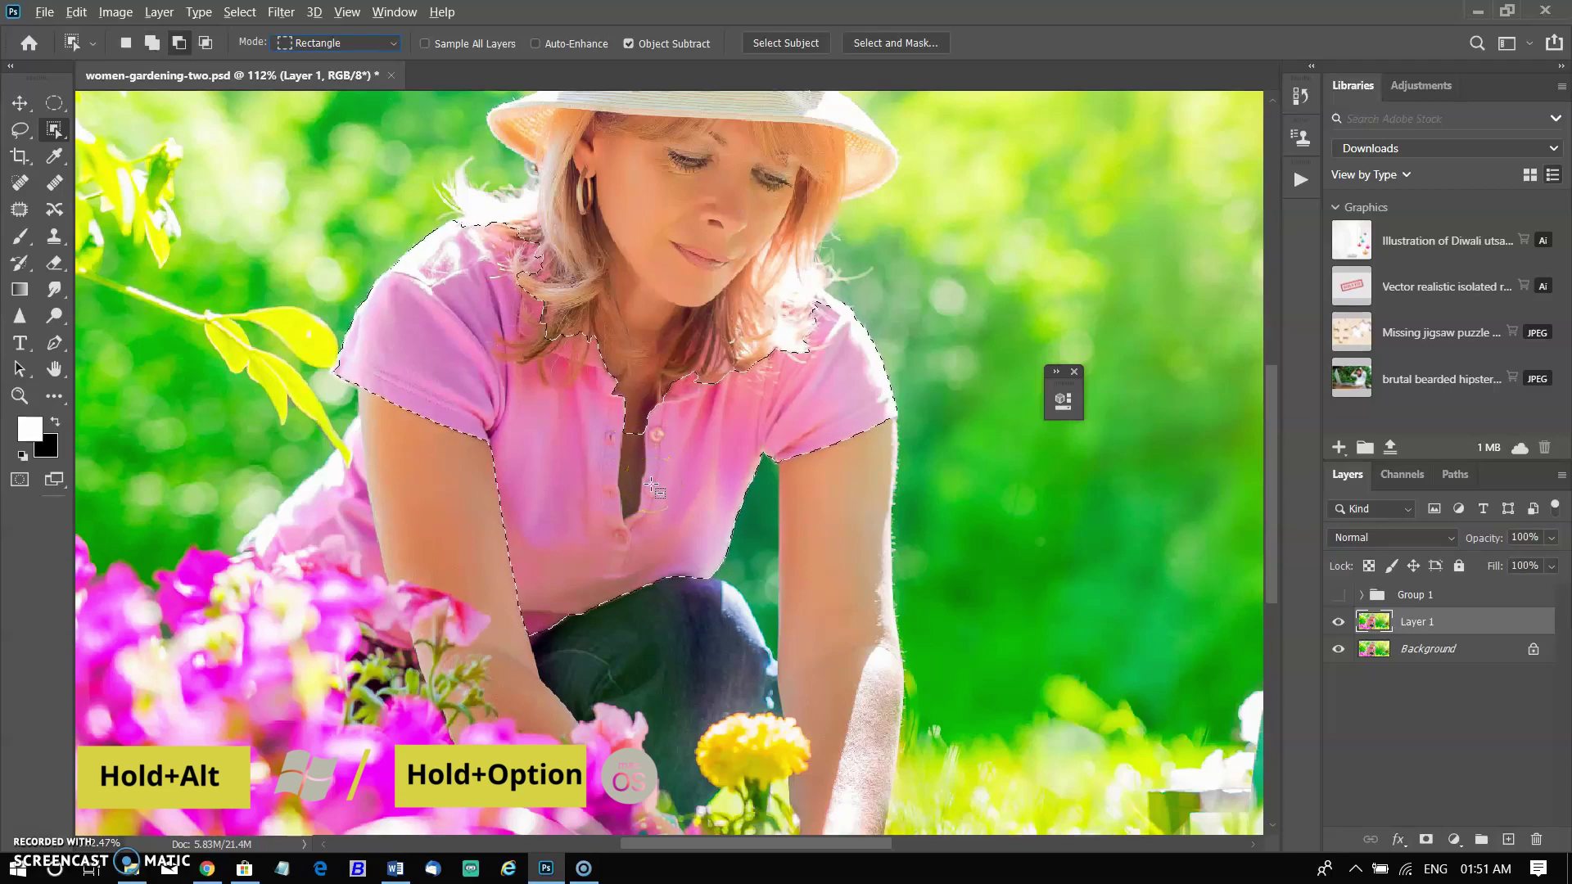
scroll(677, 450, "up", 3)
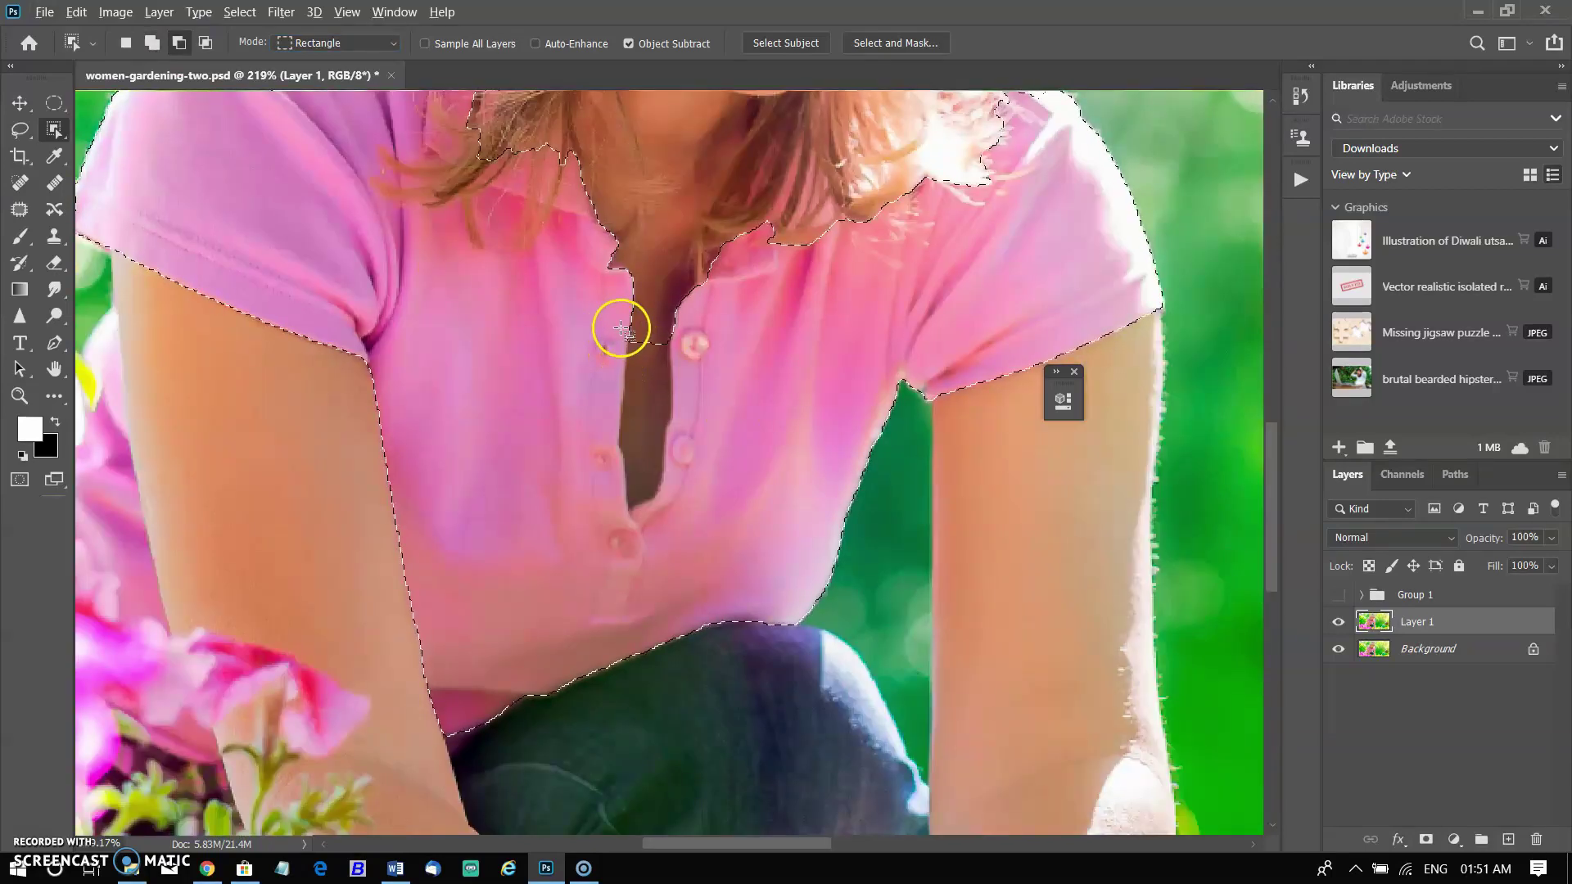
left_click_drag(623, 330, 677, 518)
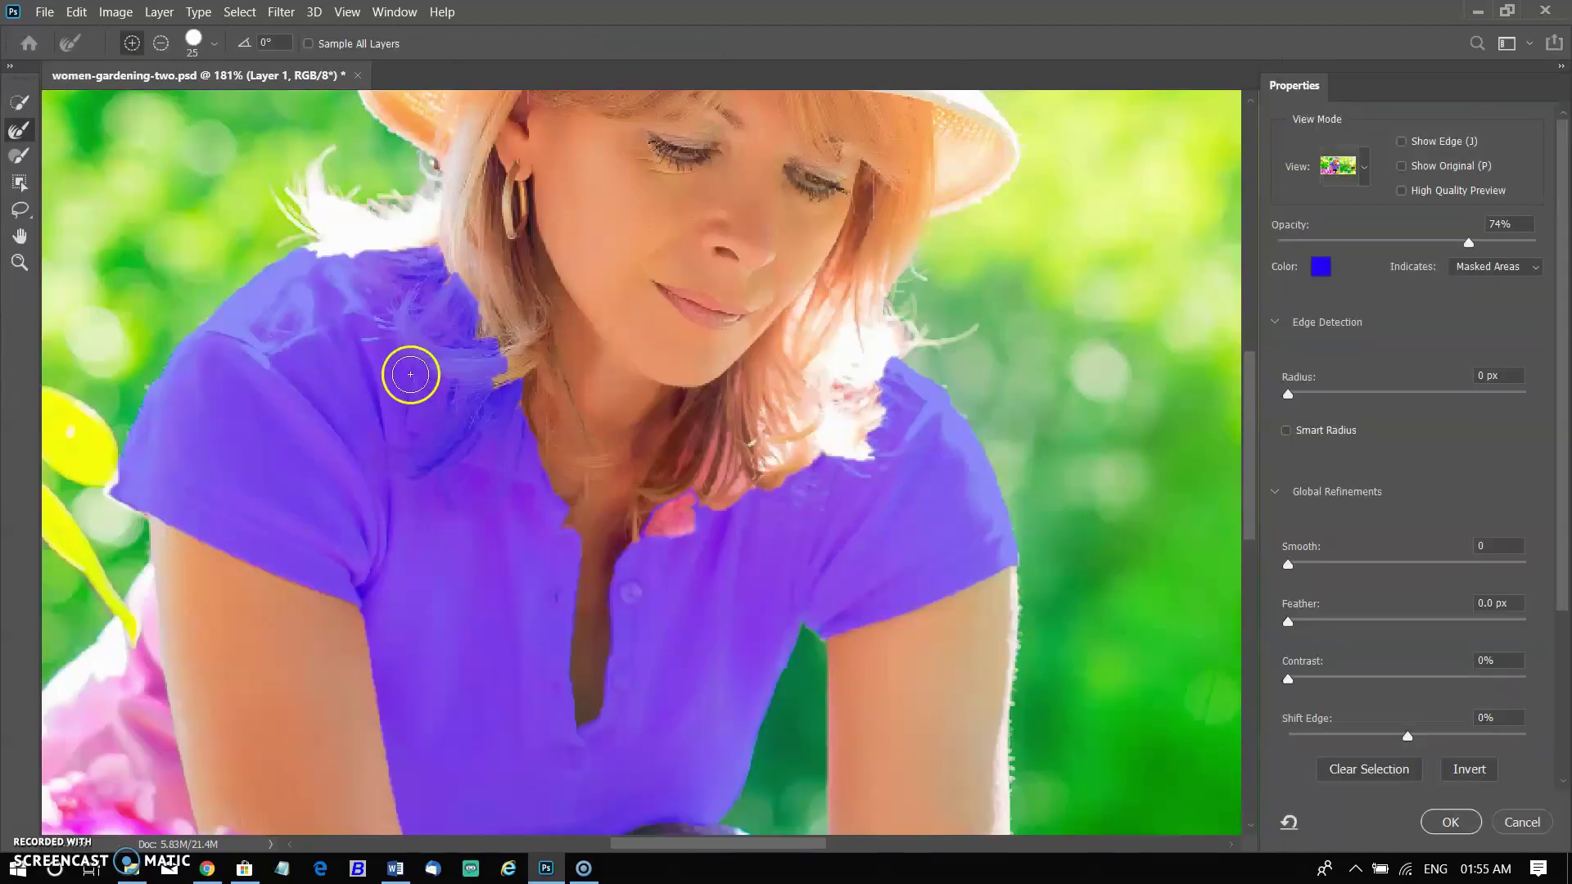
Refine the shirt selection's edge along the hair with a smaller brush
mouse_move(391, 306)
left_mouse_down()
mouse_move(415, 283)
mouse_move(452, 396)
mouse_move(415, 472)
mouse_move(434, 459)
mouse_move(374, 332)
mouse_move(503, 376)
mouse_move(448, 461)
mouse_move(388, 271)
left_mouse_up()
key("bracketleft")
key("bracketleft")
key("bracketleft")
key("bracketleft")
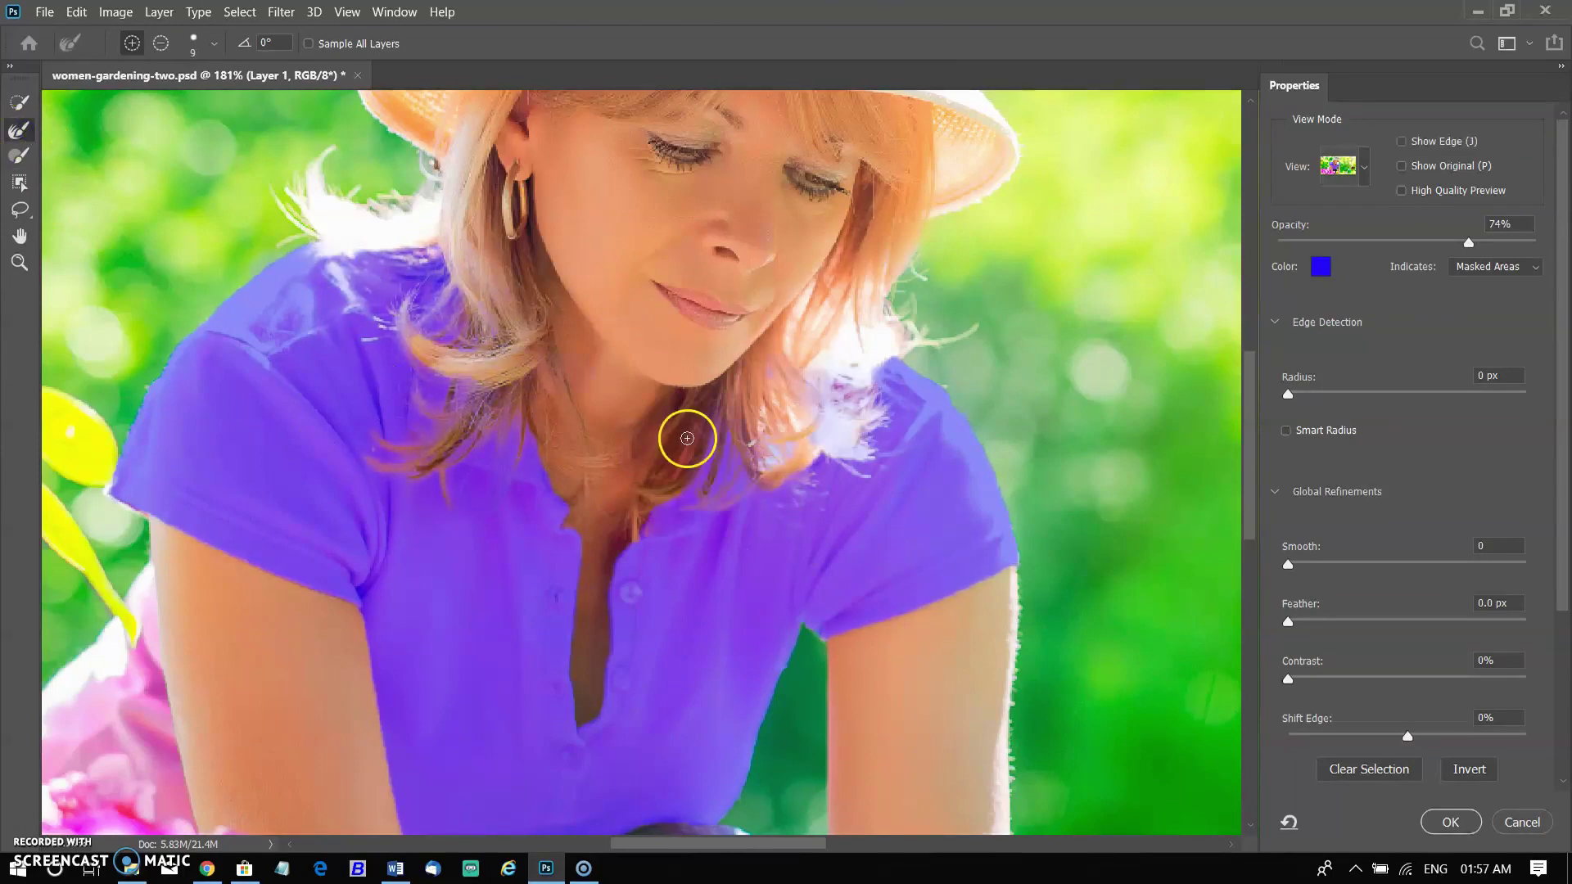
scroll(1409, 573, "down", 3)
Output the shirt as a new layer with layer mask and load its mask as a selection
left_click(1425, 729)
left_click(1409, 791)
left_click(1449, 823)
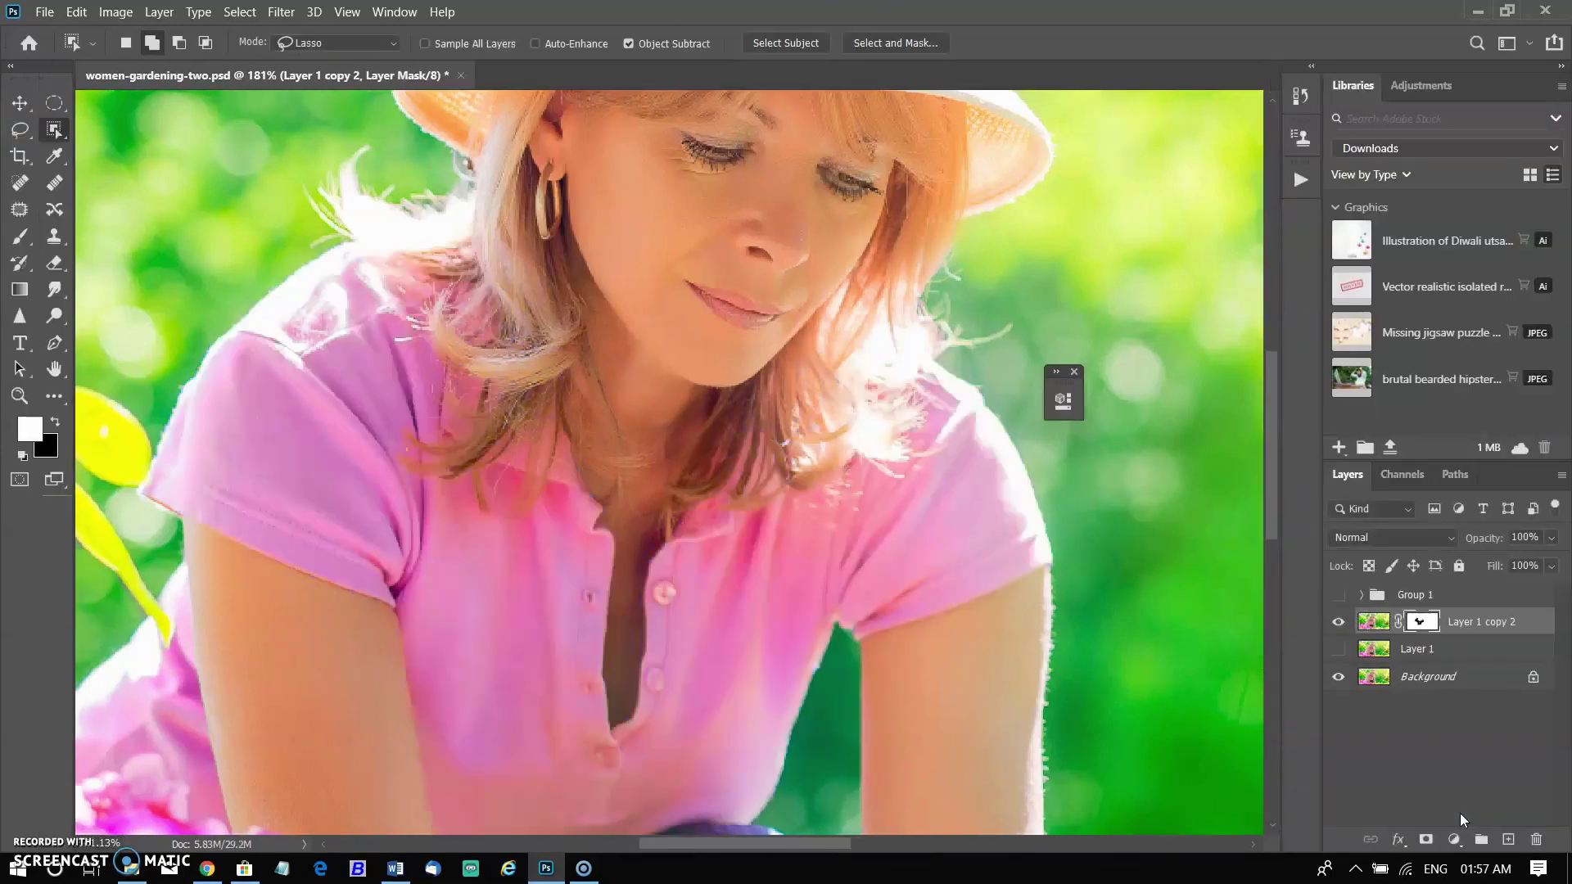
left_click(1424, 624, "ctrl")
scroll(1221, 660, "down", 1)
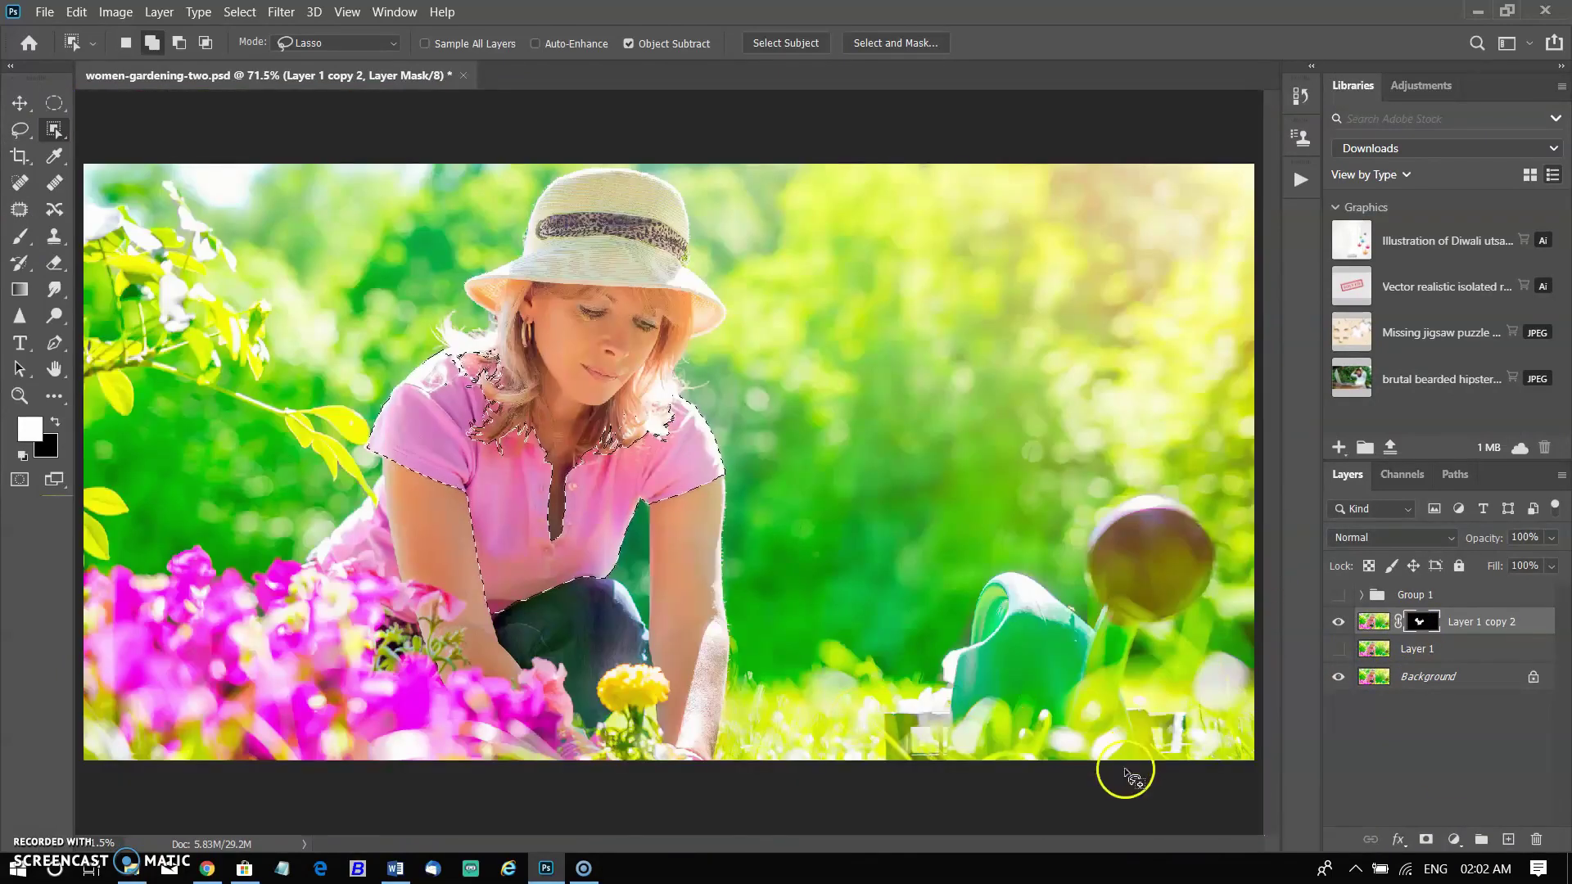
Colour the shirt yellow with a colorized Hue/Saturation layer: Hue 45, Saturation 53, Lightness -6
left_click(1454, 840)
left_click(1439, 649)
left_click(956, 646)
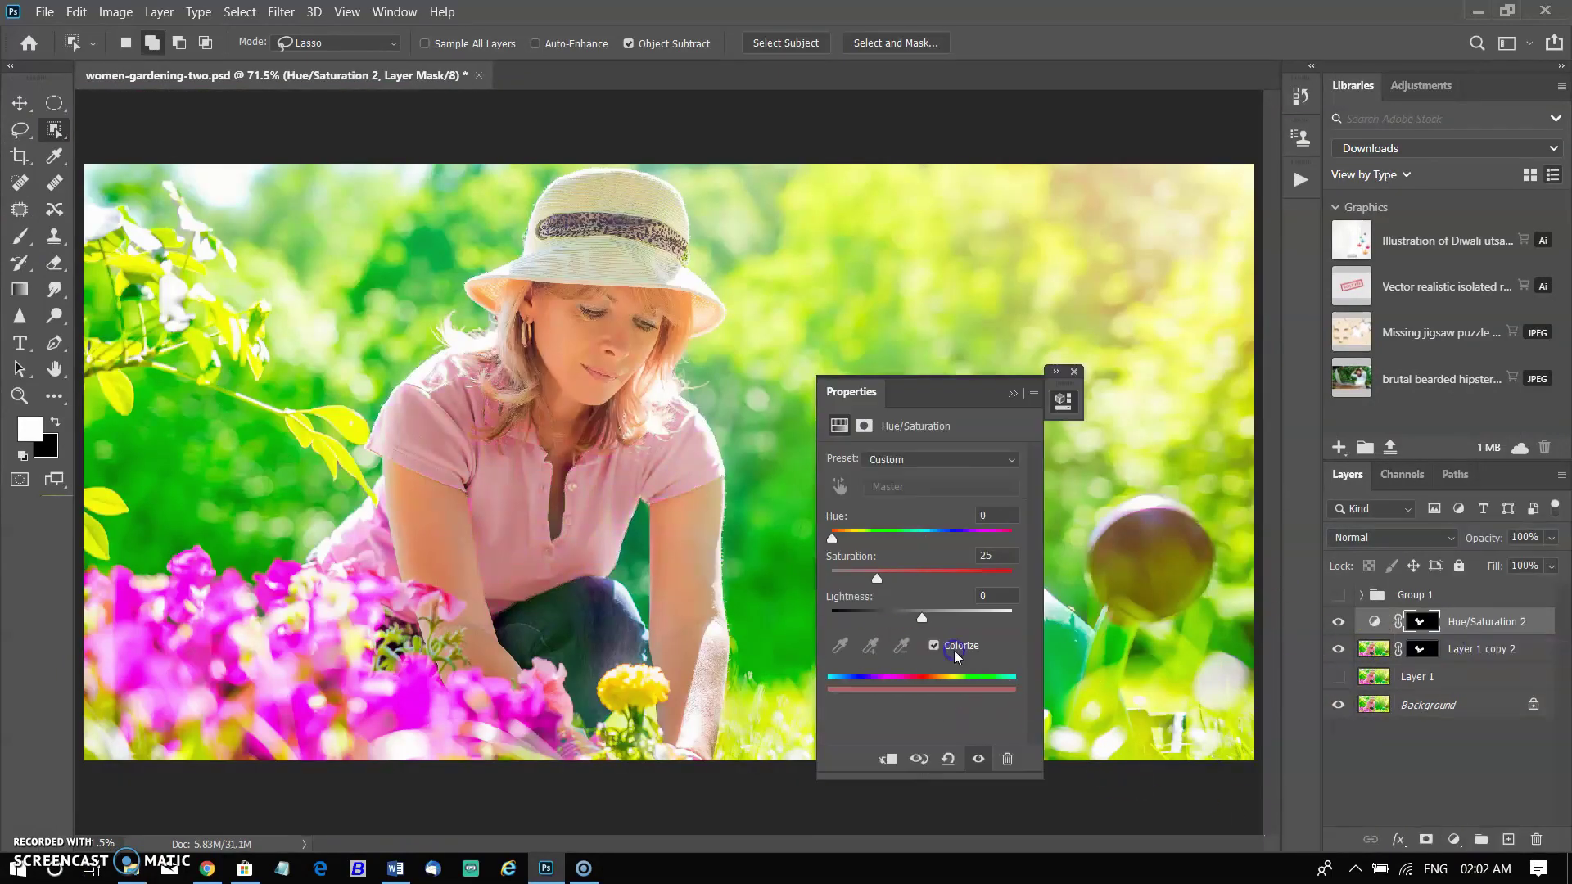
mouse_move(832, 538)
left_mouse_down()
mouse_move(1039, 547)
mouse_move(857, 554)
left_mouse_up()
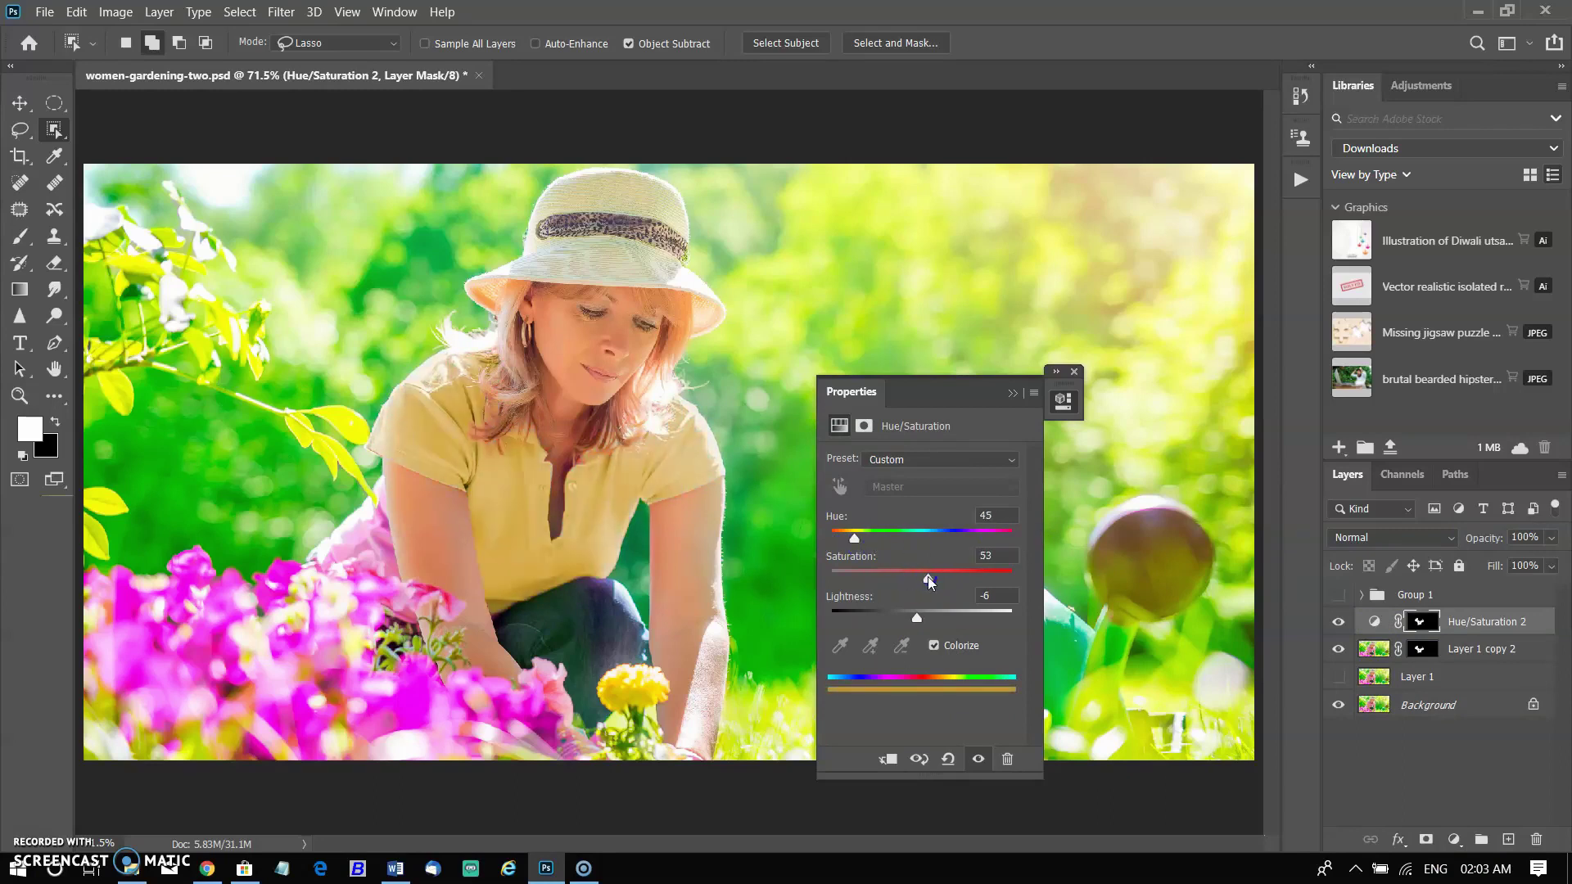
left_click(1074, 372)
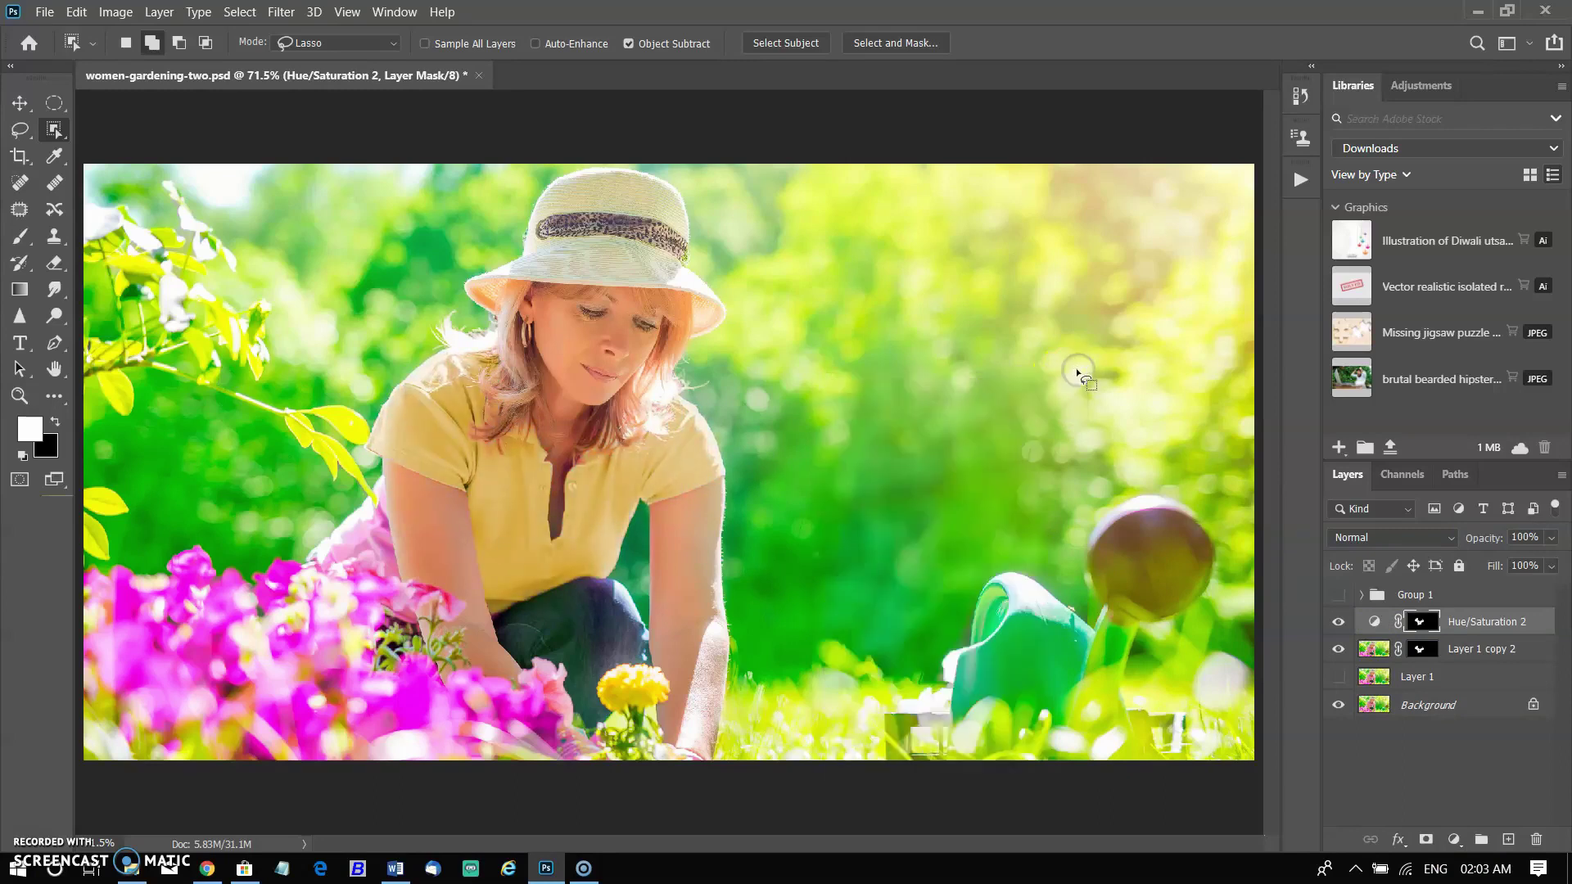
Group Layer 1 copy 2 and Hue/Saturation 2 into Group 2
left_click(1471, 652)
left_click(1468, 624)
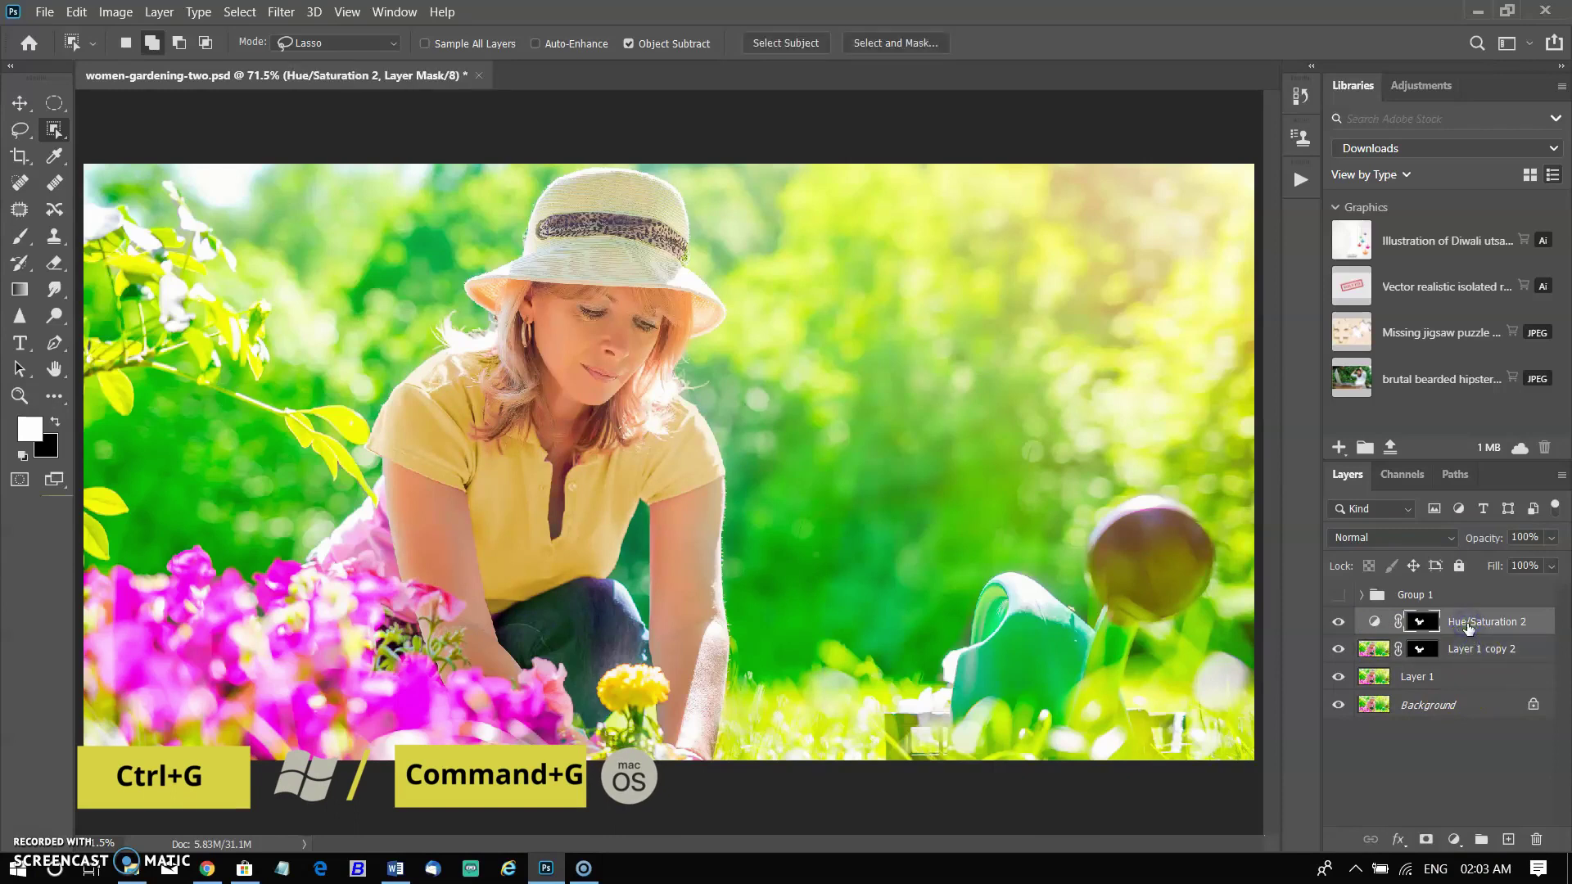
left_click(1462, 651, "shift")
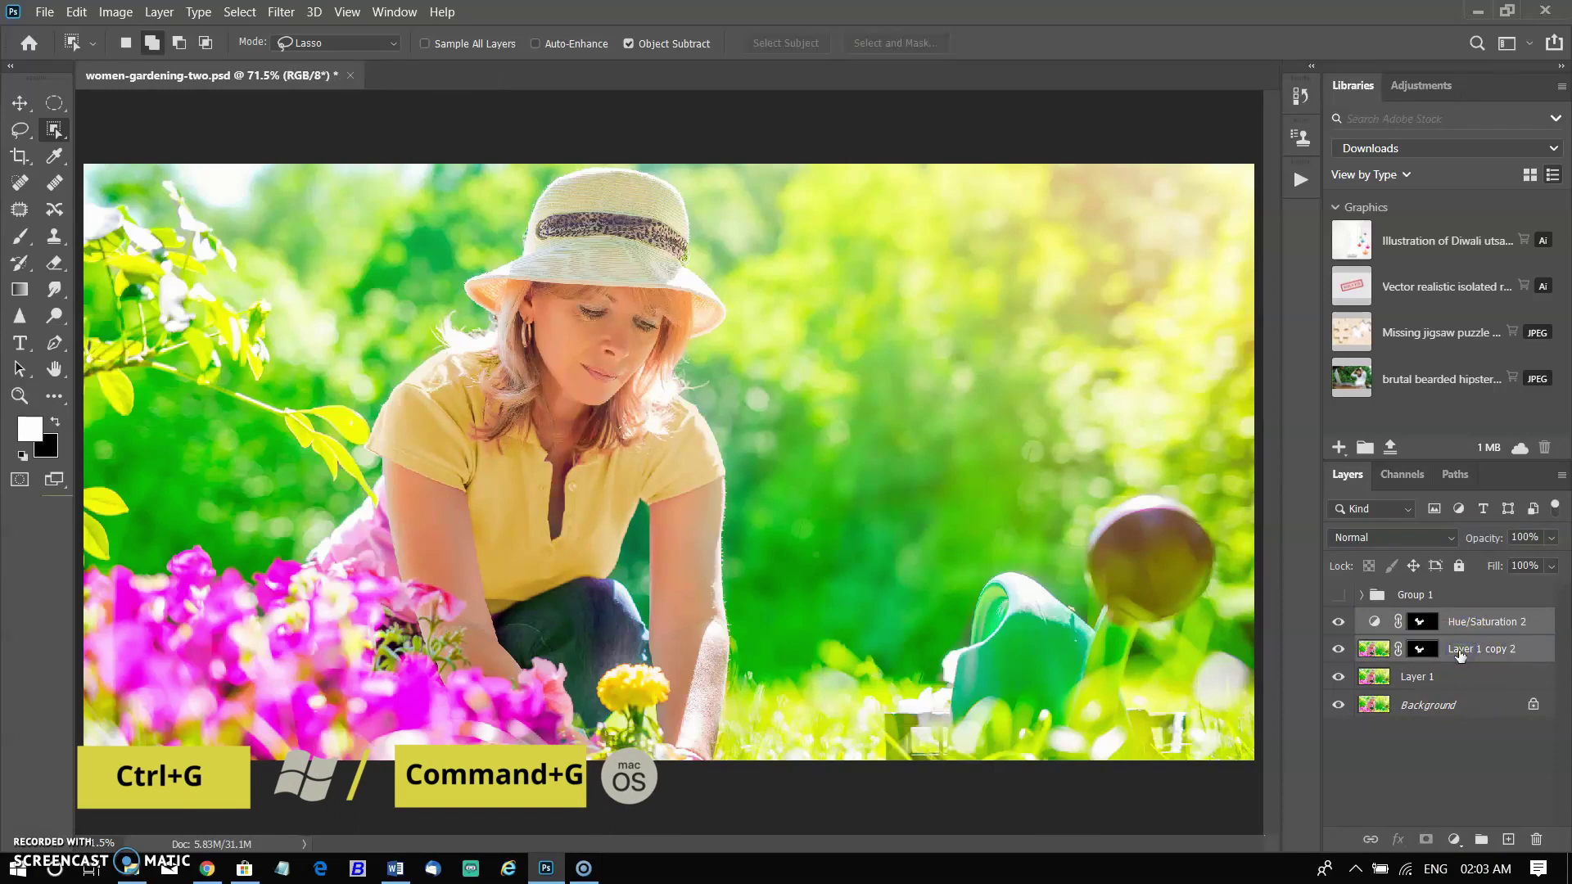
key("ctrl+g")
Toggle the photo and Group 1 visibility to compare, leaving the hat pink
left_click(1338, 620, "alt")
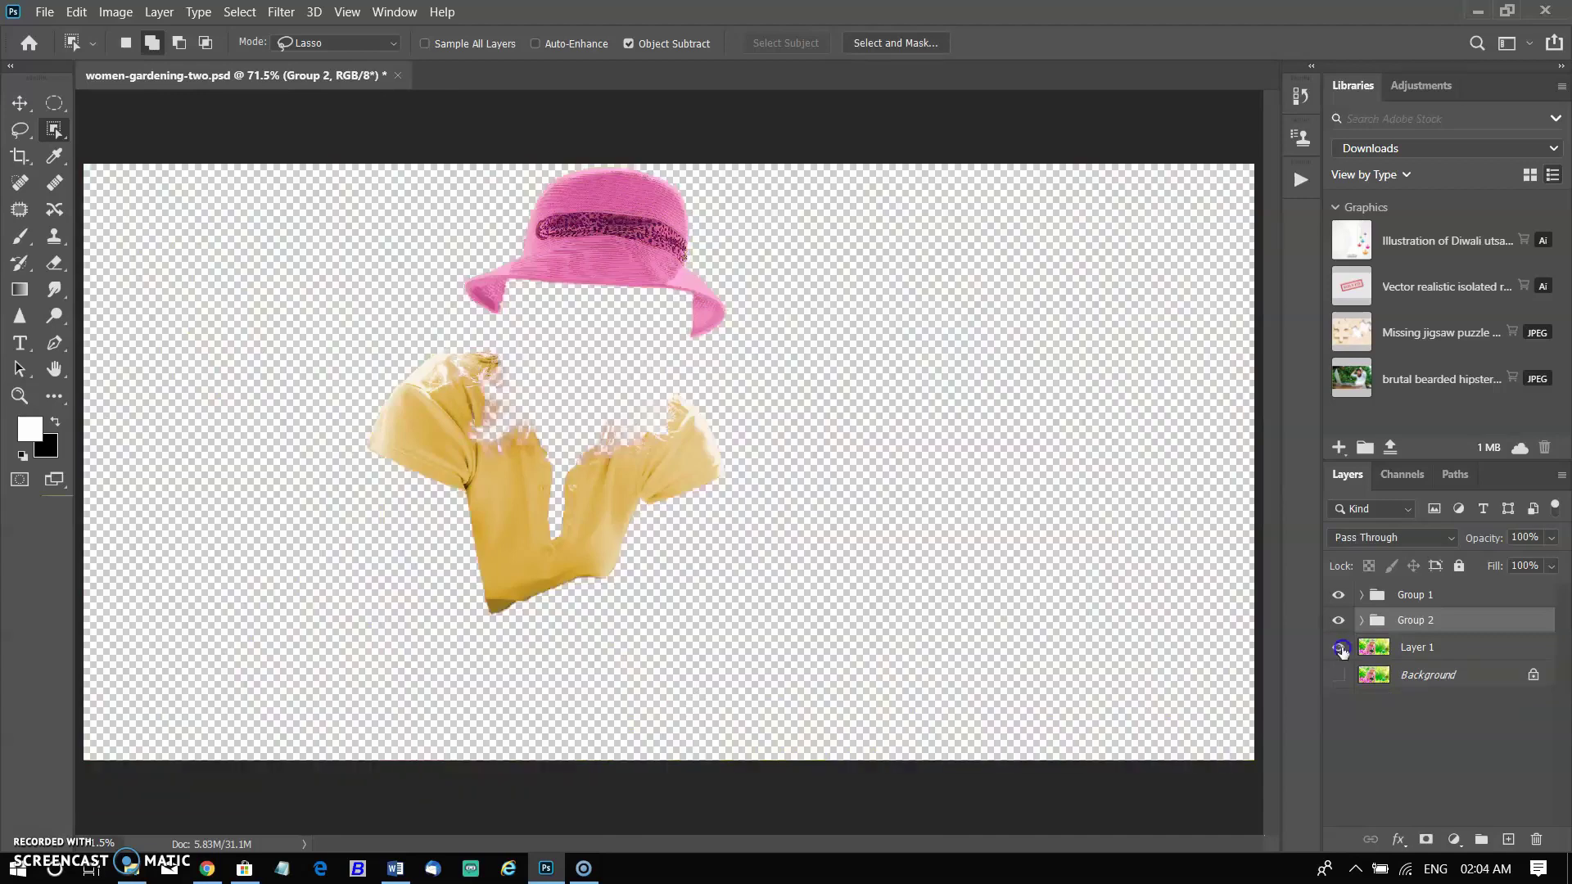
left_click(1339, 647)
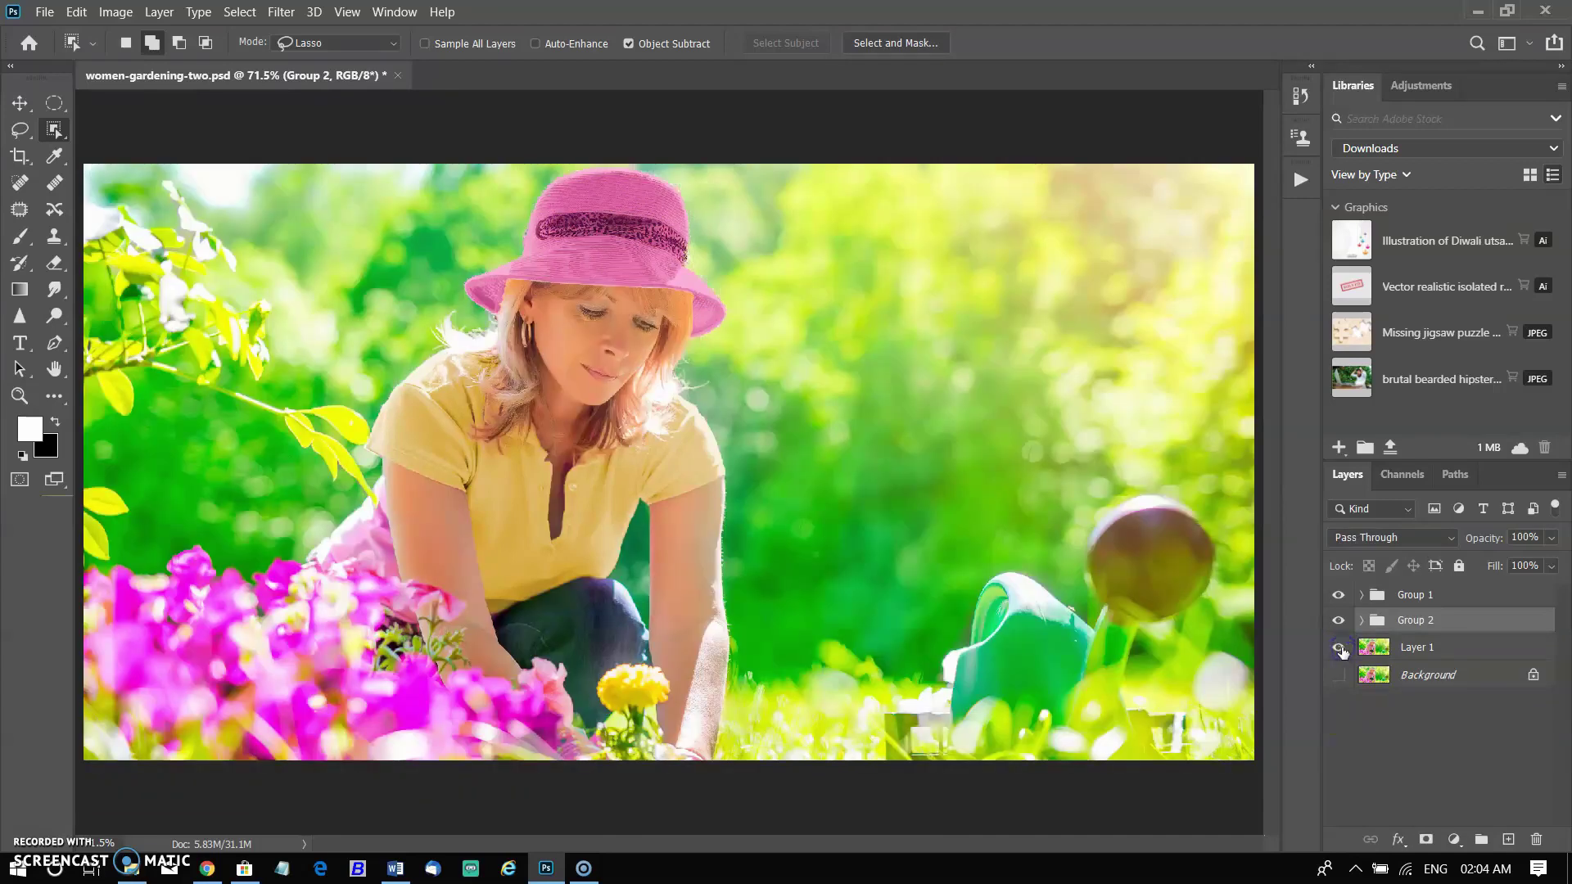
left_click(1340, 595)
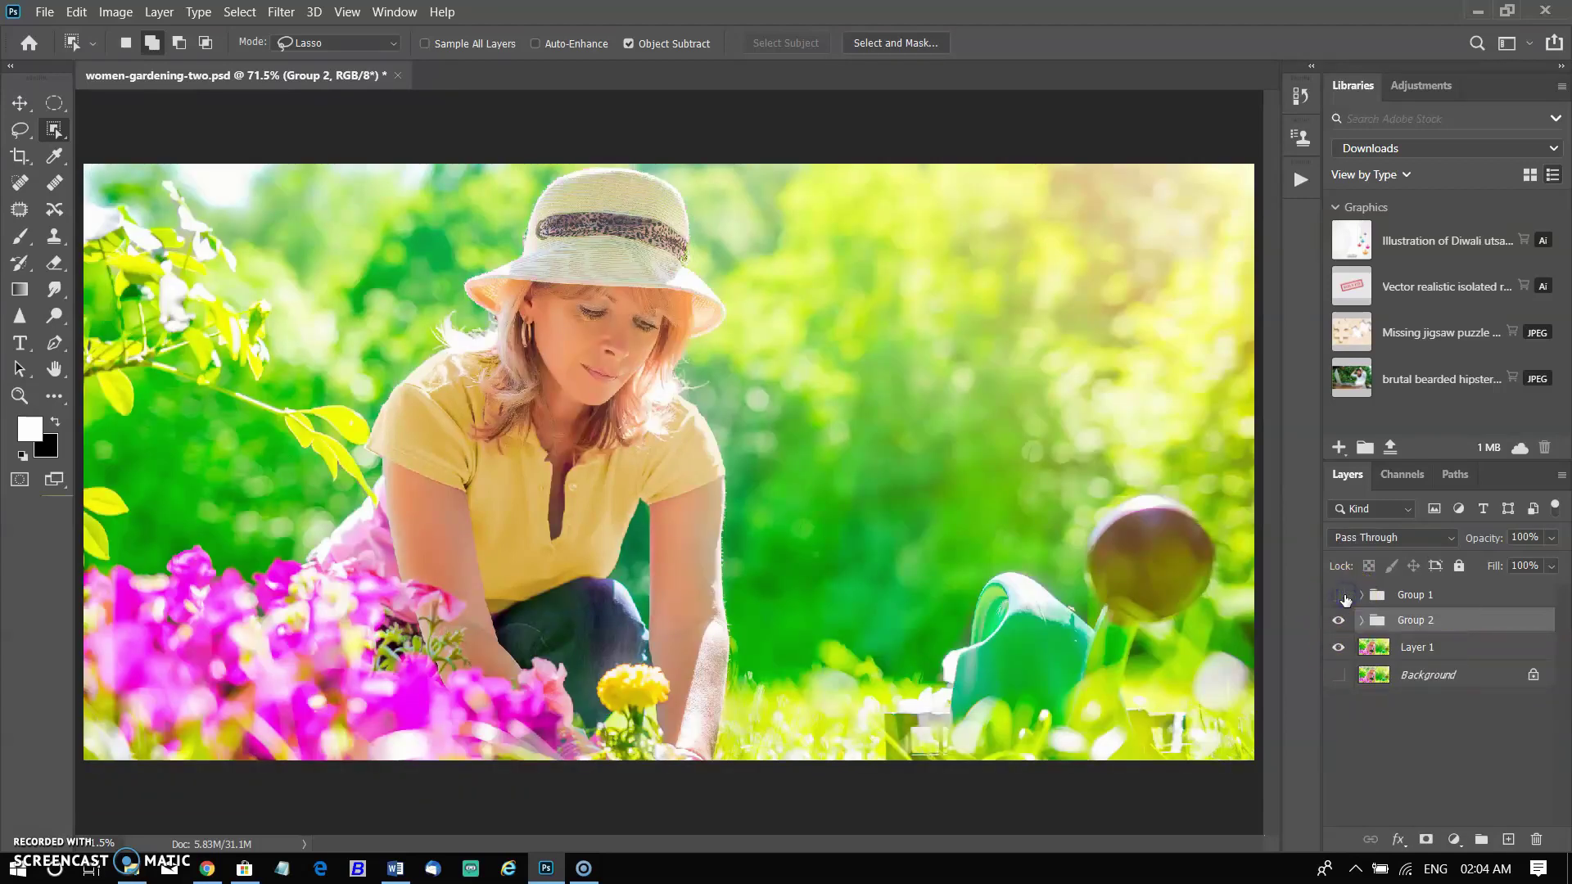
left_click(1341, 595)
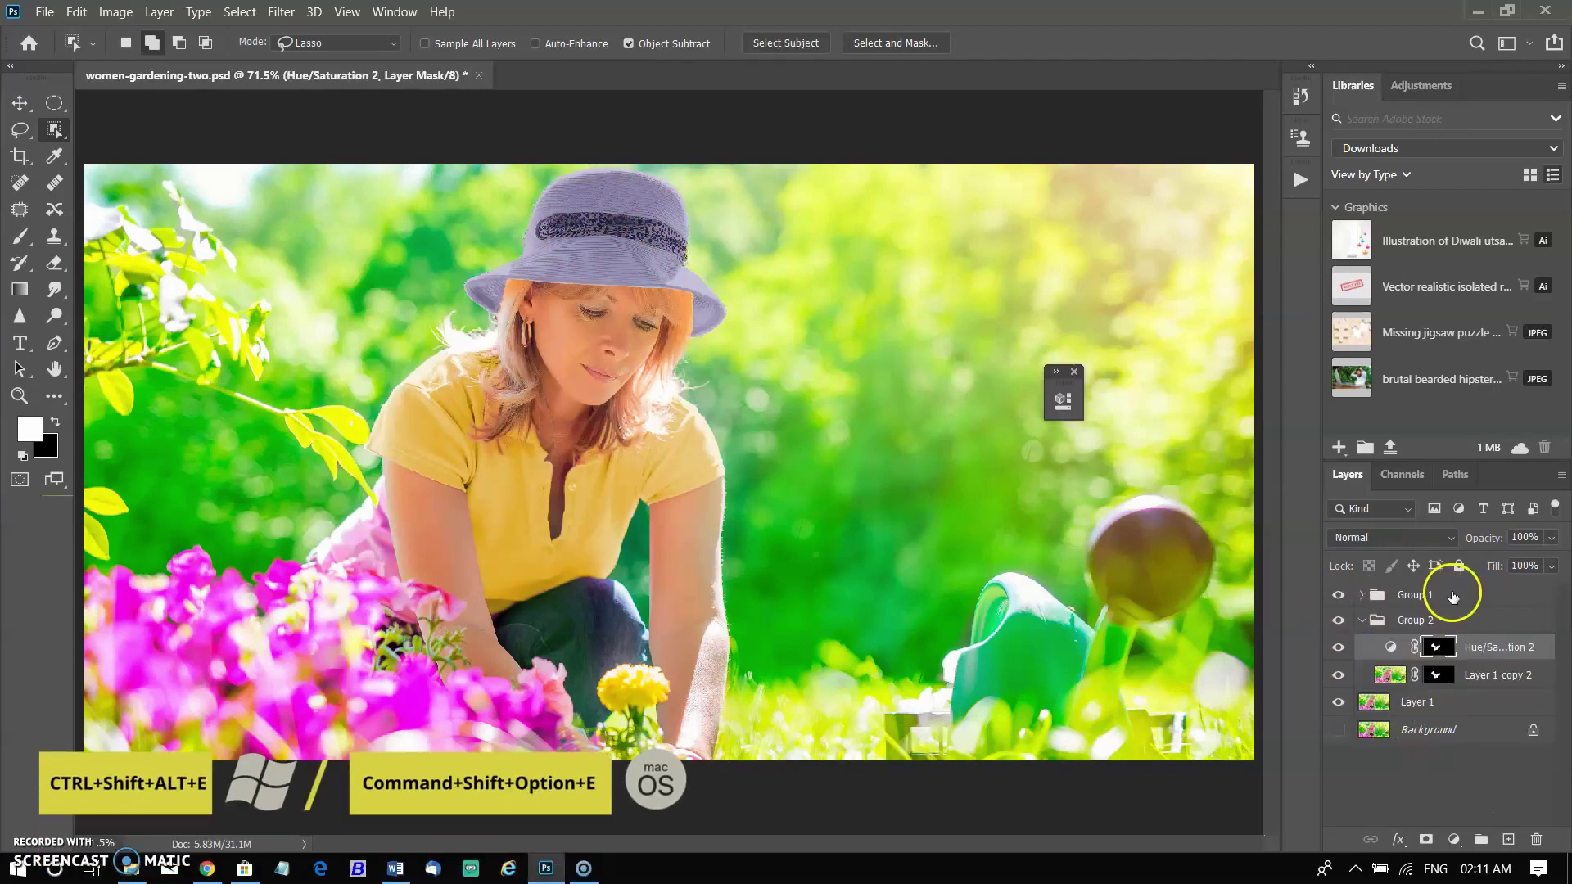
Stamp all visible layers into a new Layer 2, then open harike_55.jpg
left_click(1454, 597)
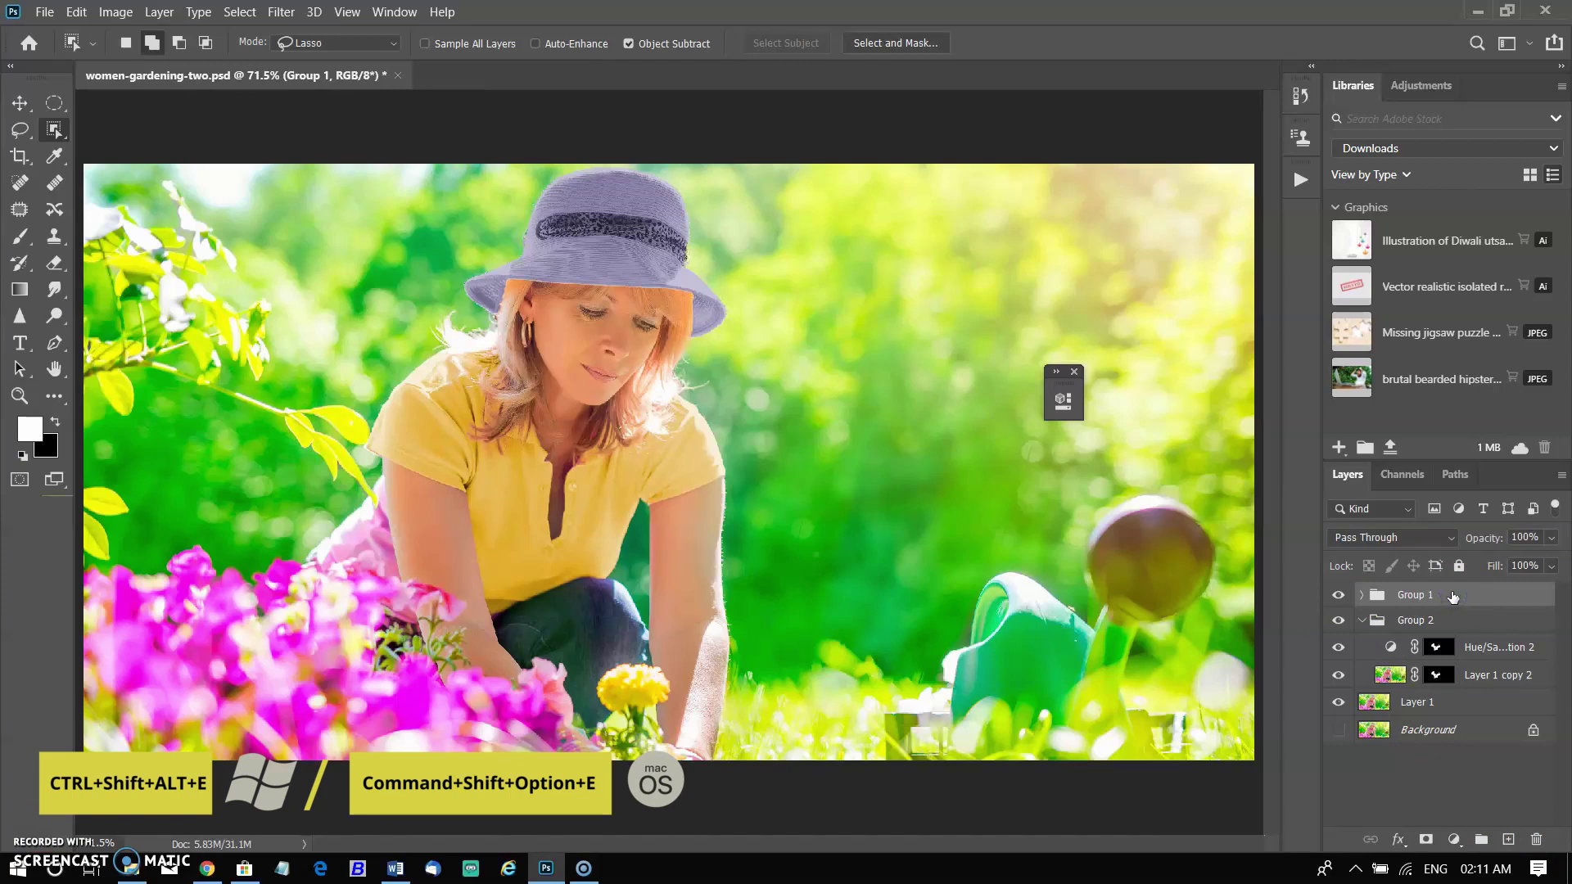
key("ctrl+shift+alt+e")
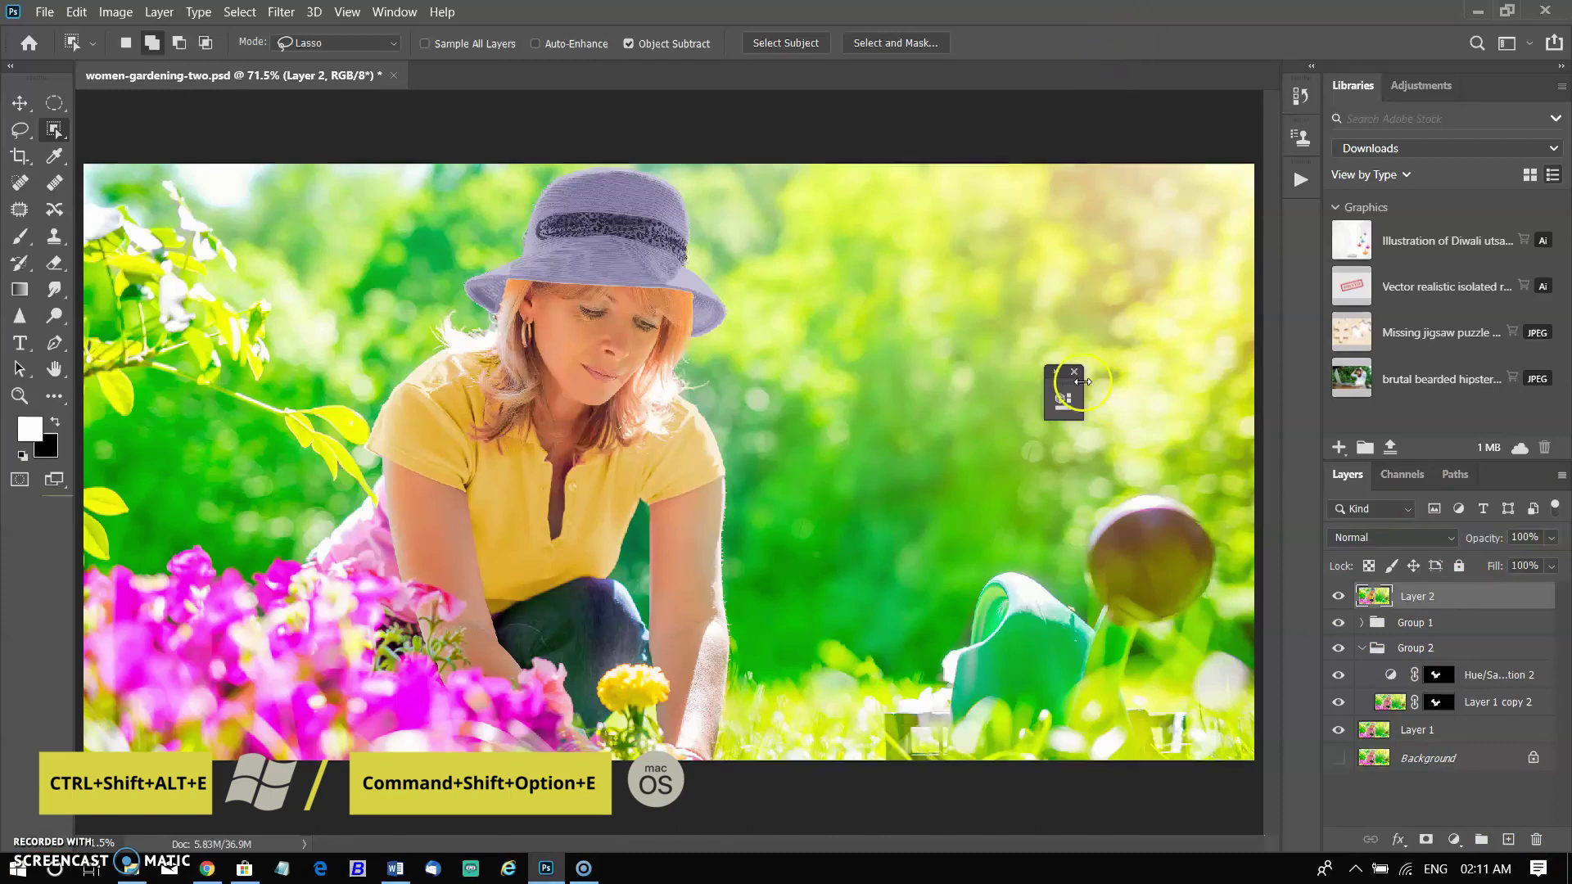
left_click(814, 352)
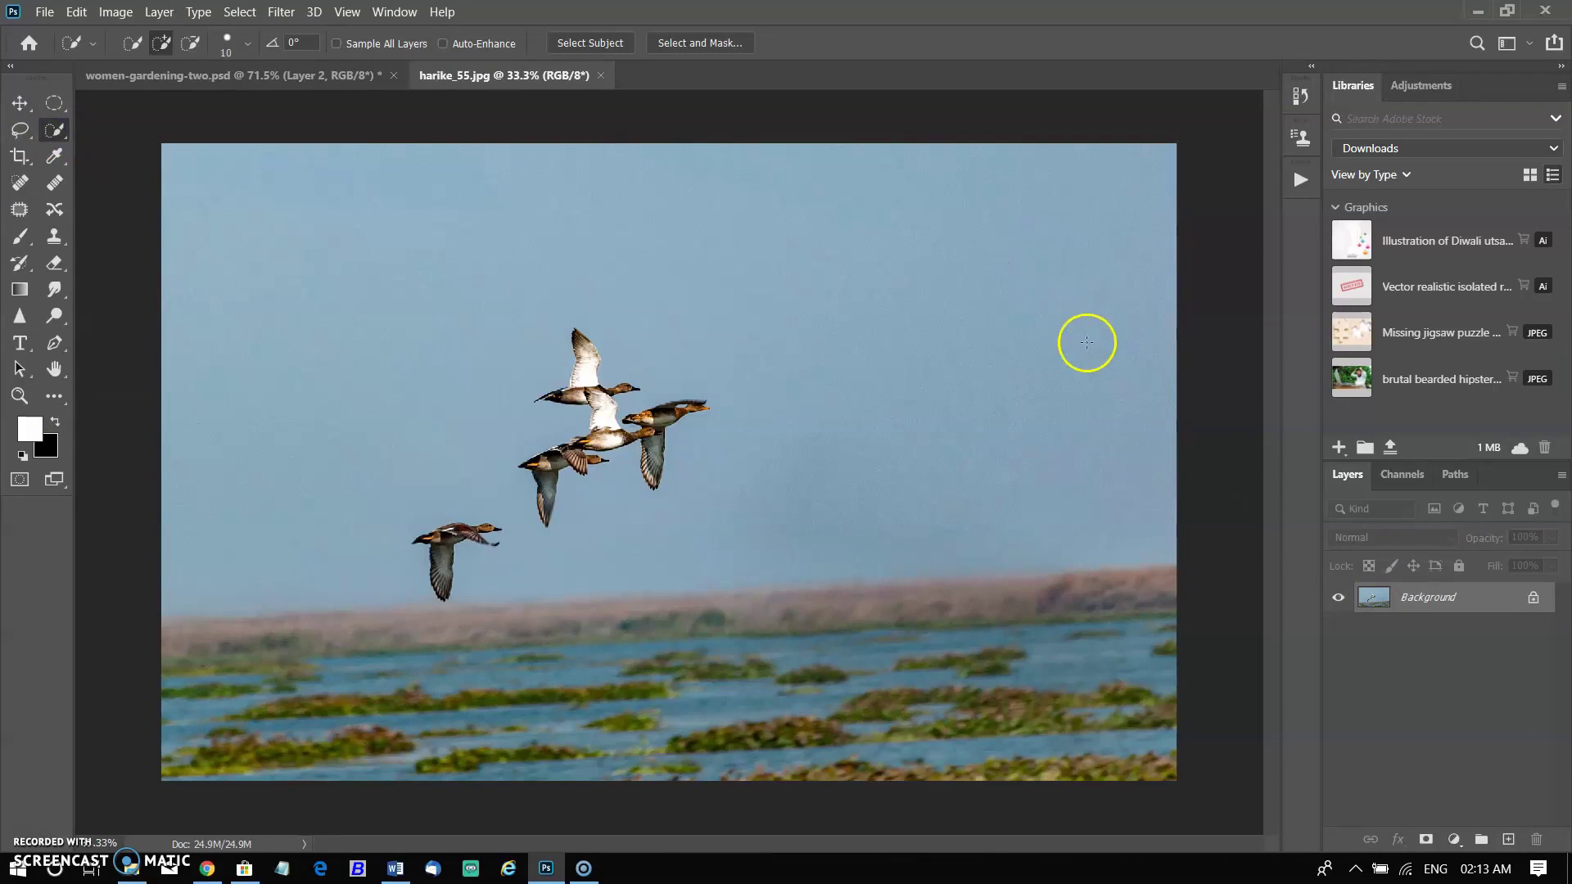
Use Select Subject on the ducks, then on the flower and stem in newyellow.jpg
left_click(596, 45)
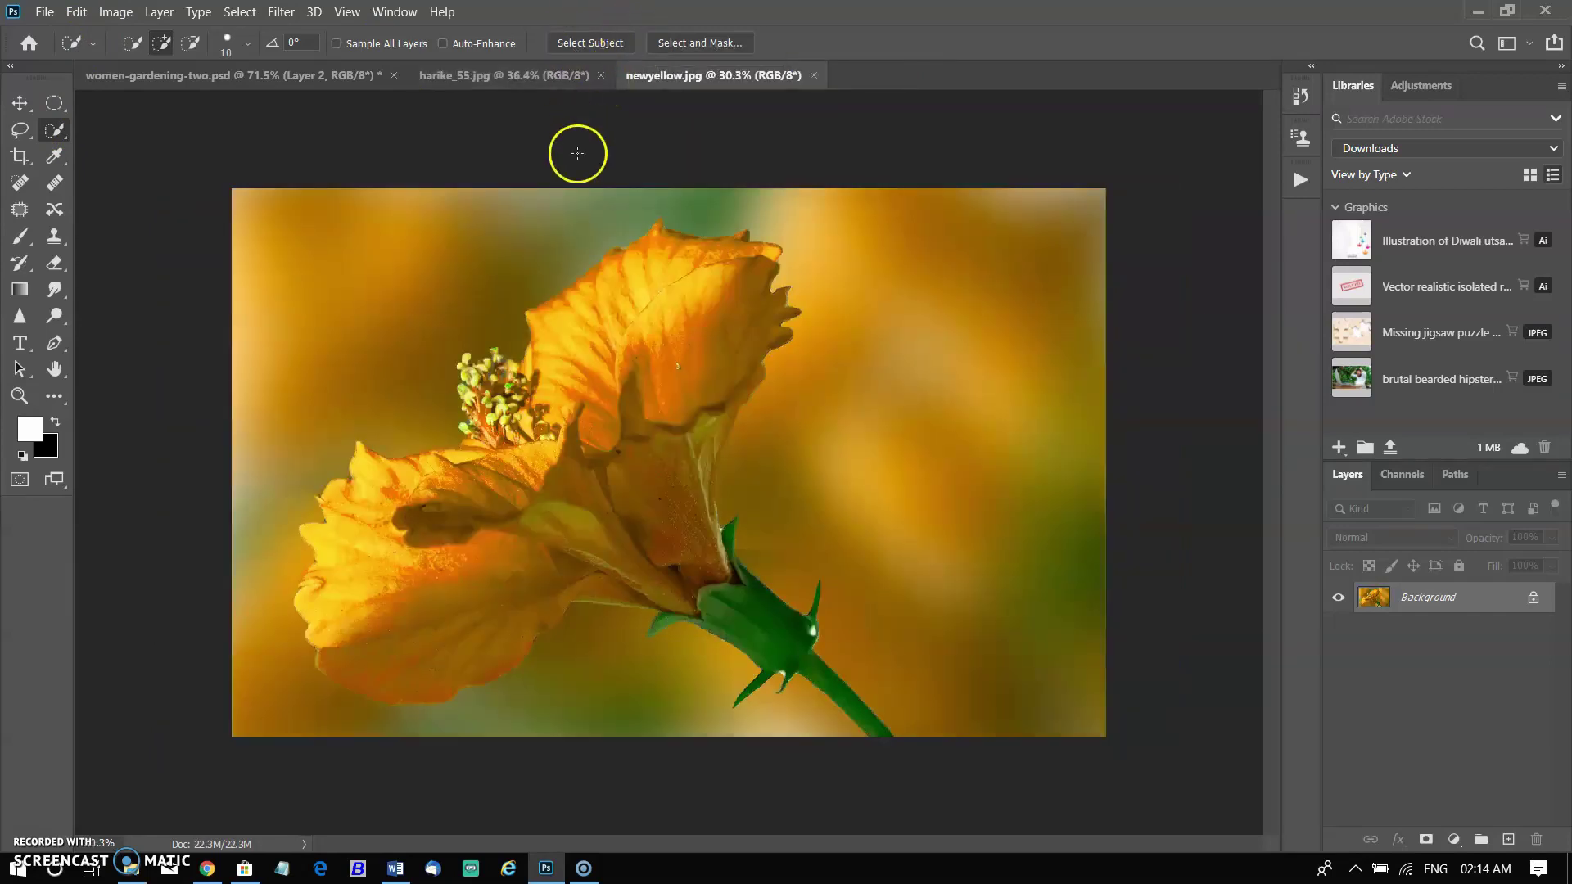
left_click(606, 47)
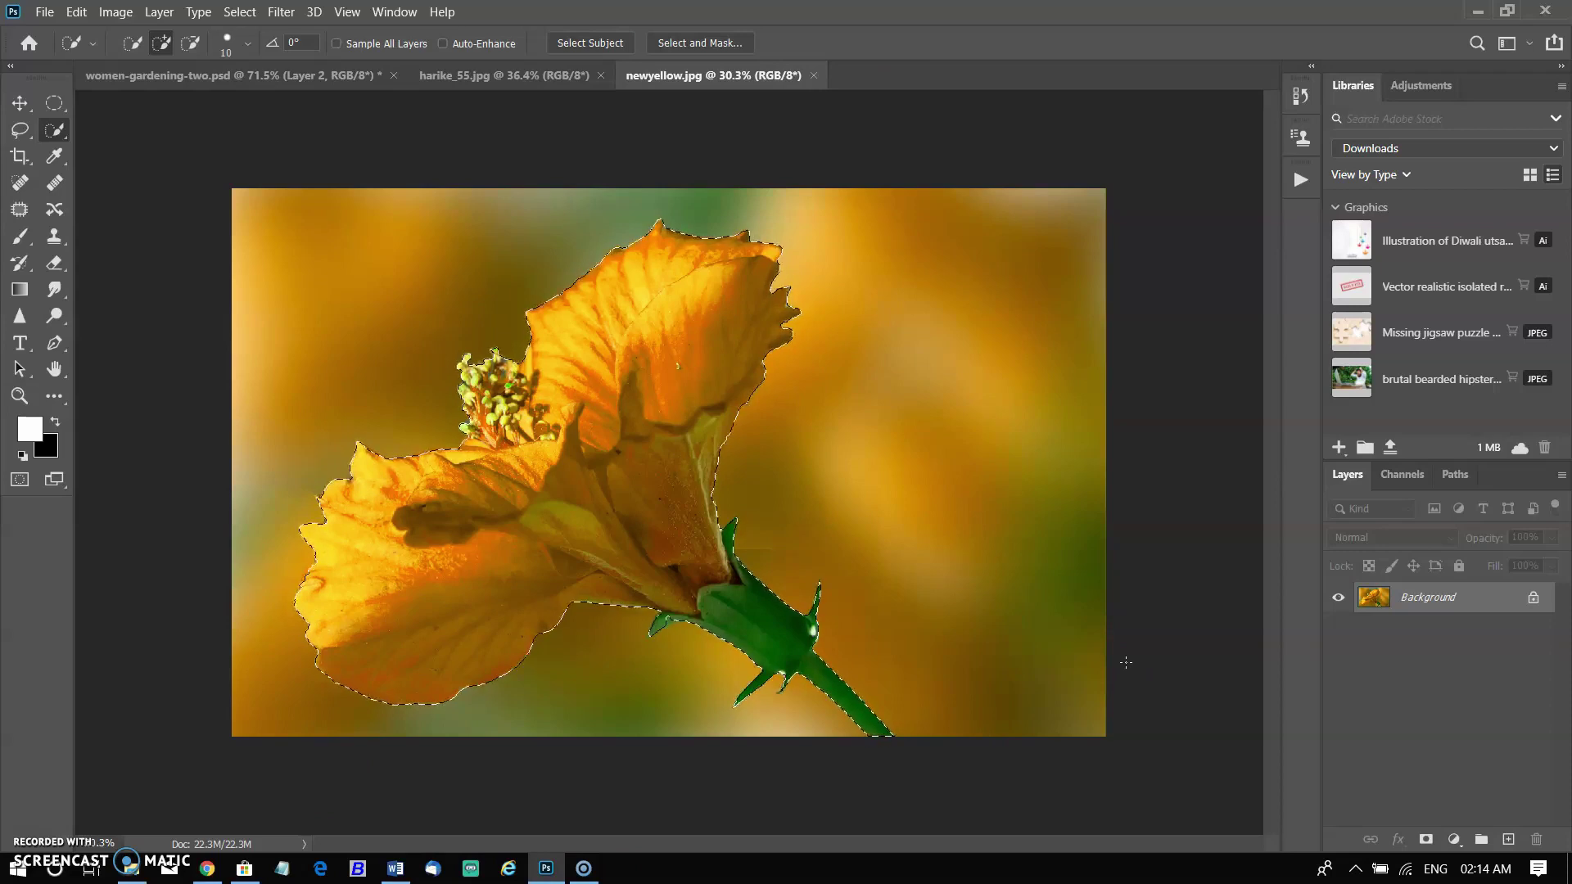
left_click(696, 349)
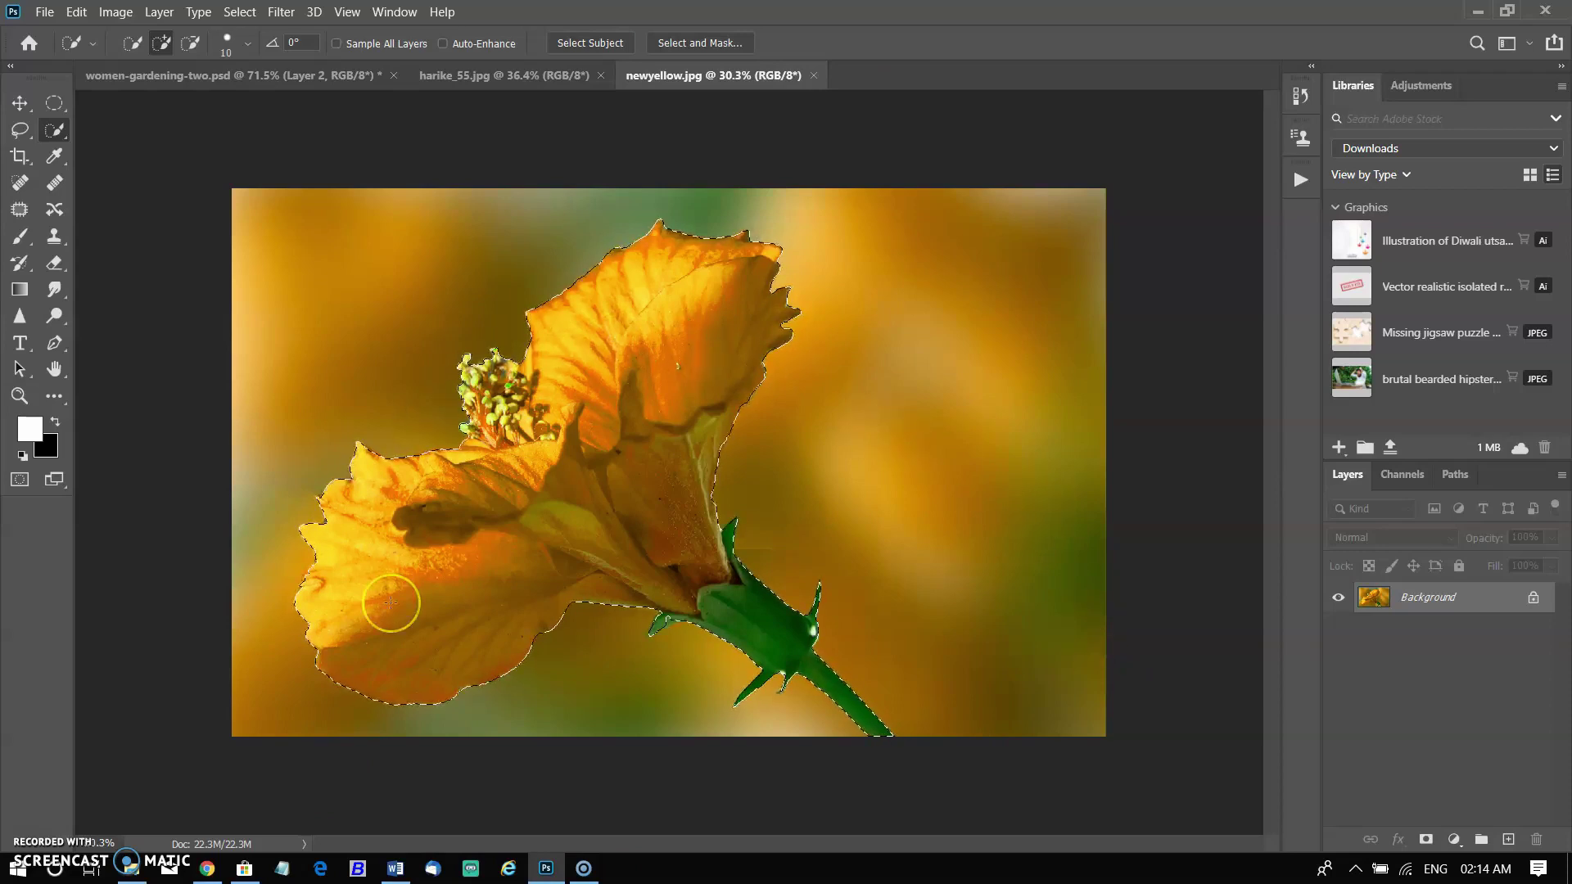